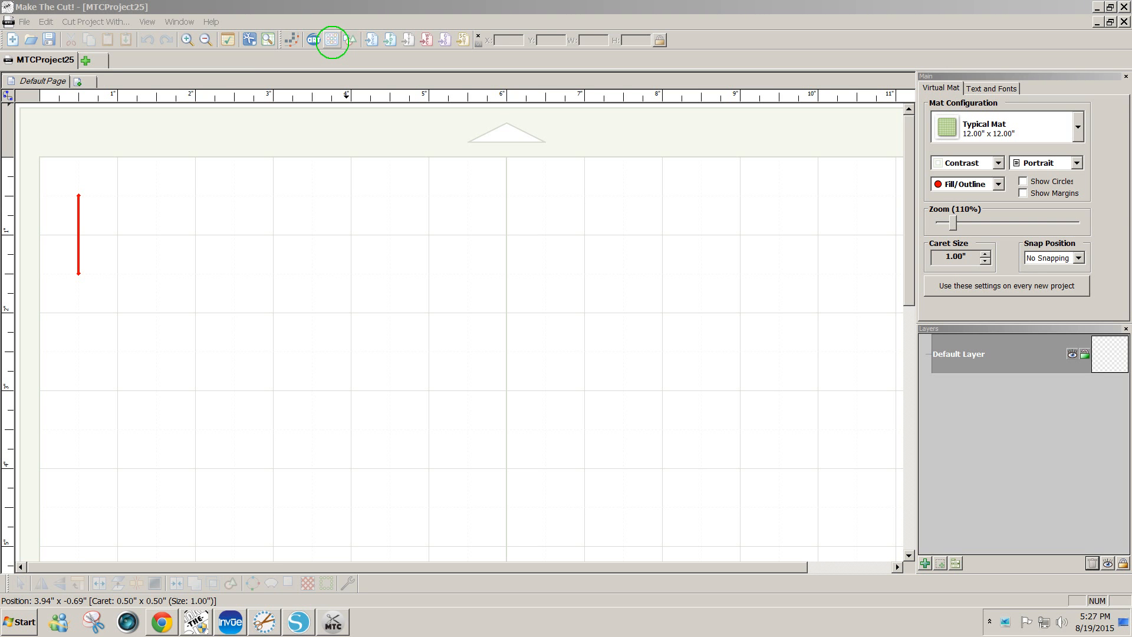
Search the Make The Cut gallery for all files and download the xmas tree as a project
click(332, 40)
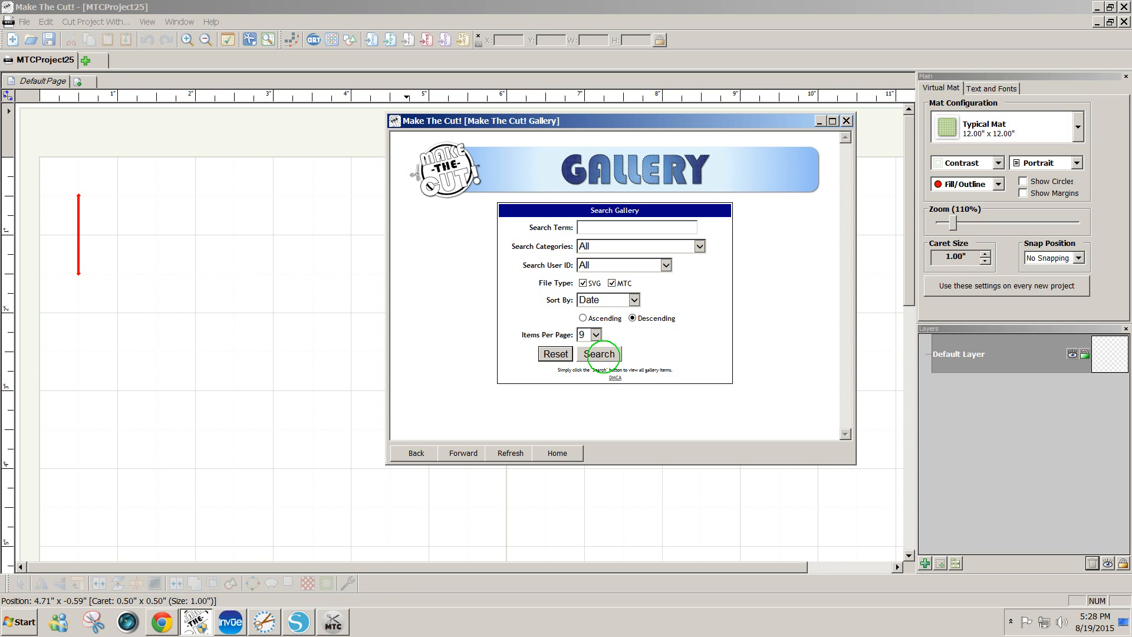
click(600, 354)
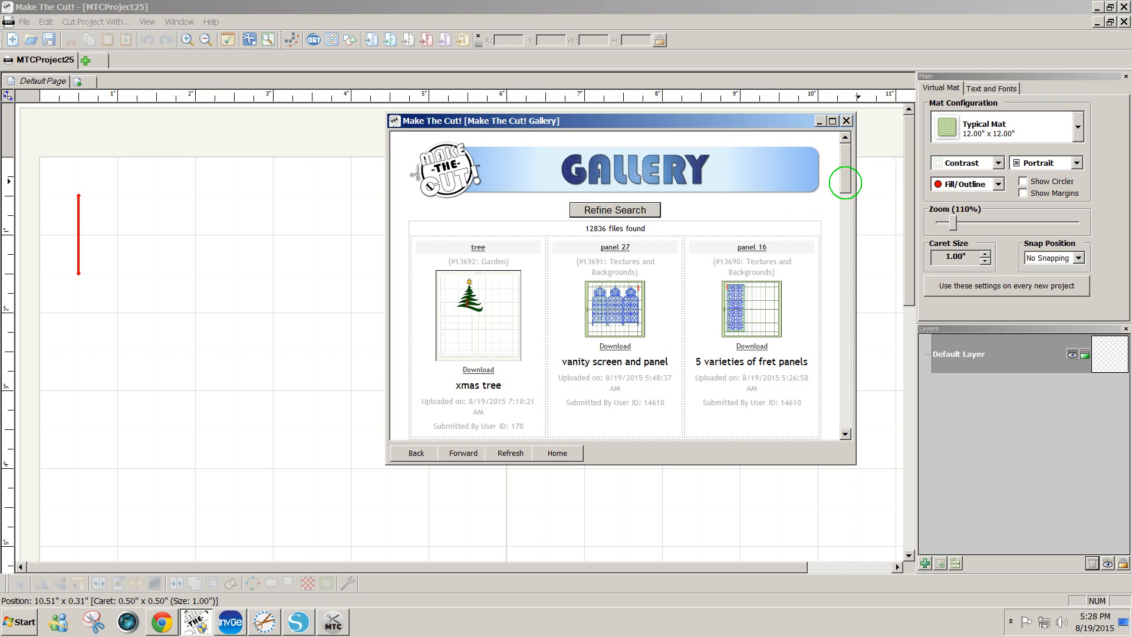
mouse_move(845, 184)
mouse_down()
mouse_move(825, 482)
mouse_move(843, 103)
mouse_move(848, 175)
mouse_up()
mouse_move(846, 185)
mouse_down()
mouse_move(843, 226)
mouse_move(847, 173)
mouse_up()
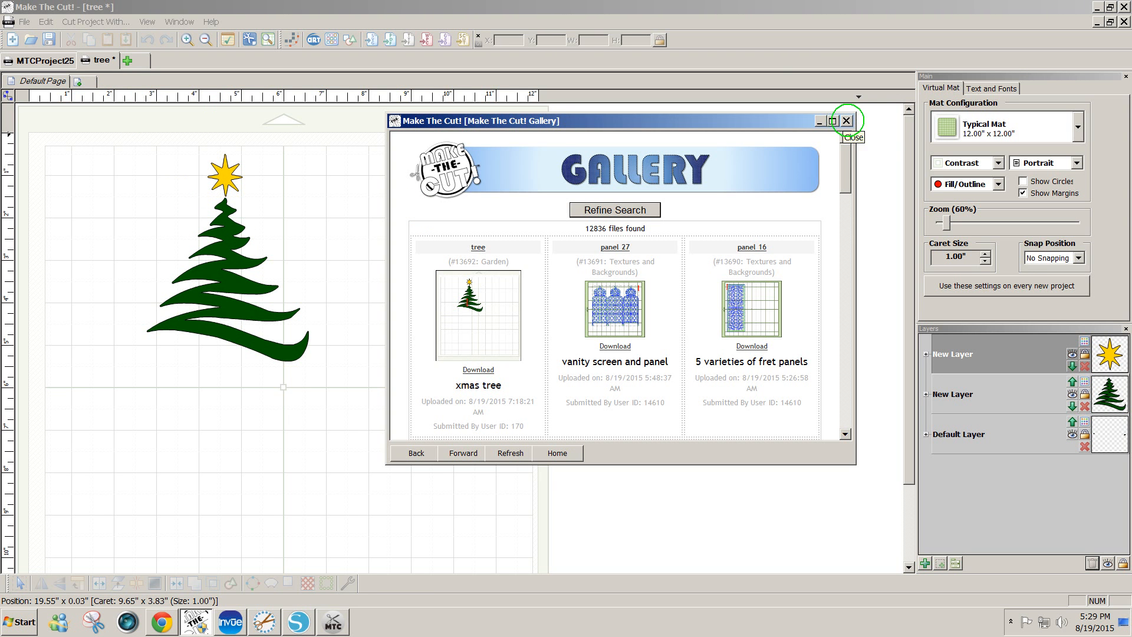
click(847, 121)
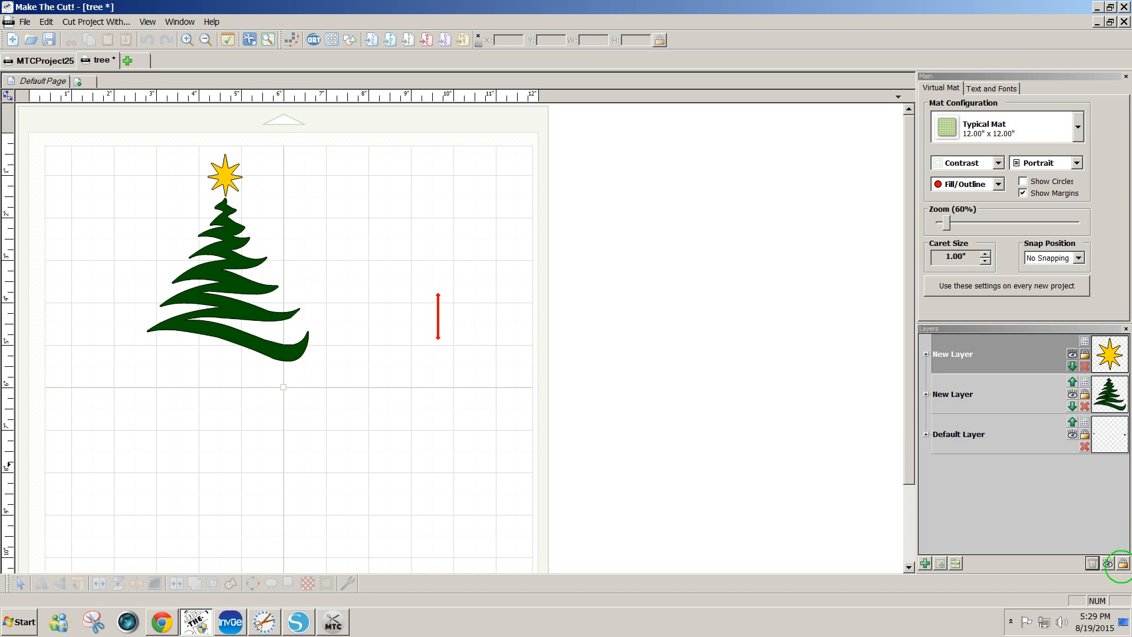
Unlock all layers and select the star and the tree together on the mat
click(1121, 563)
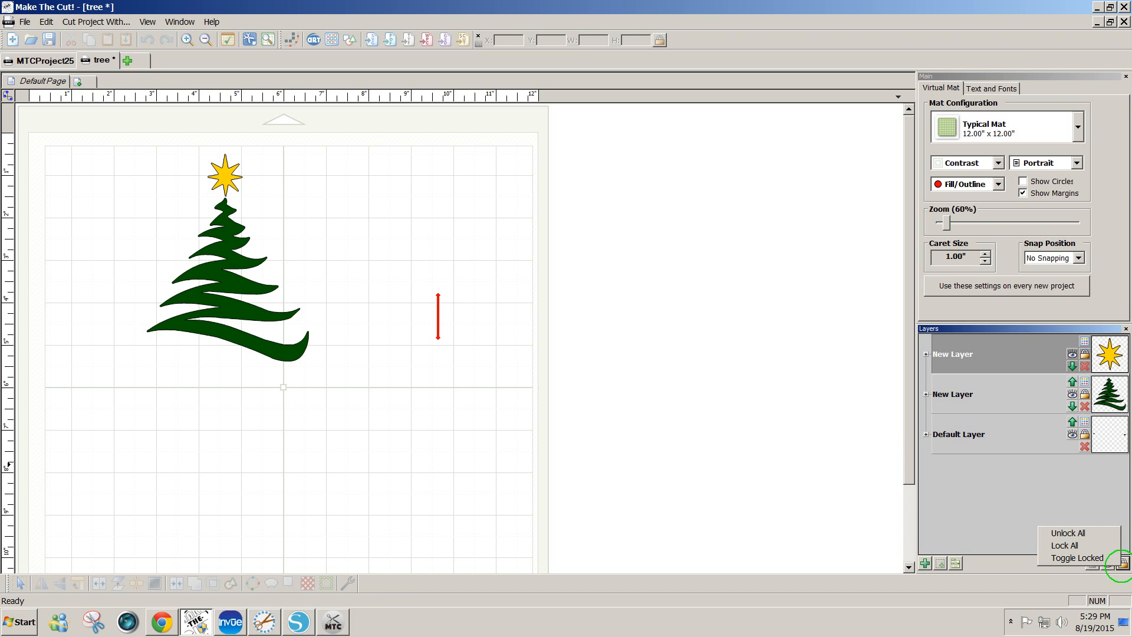
click(1067, 533)
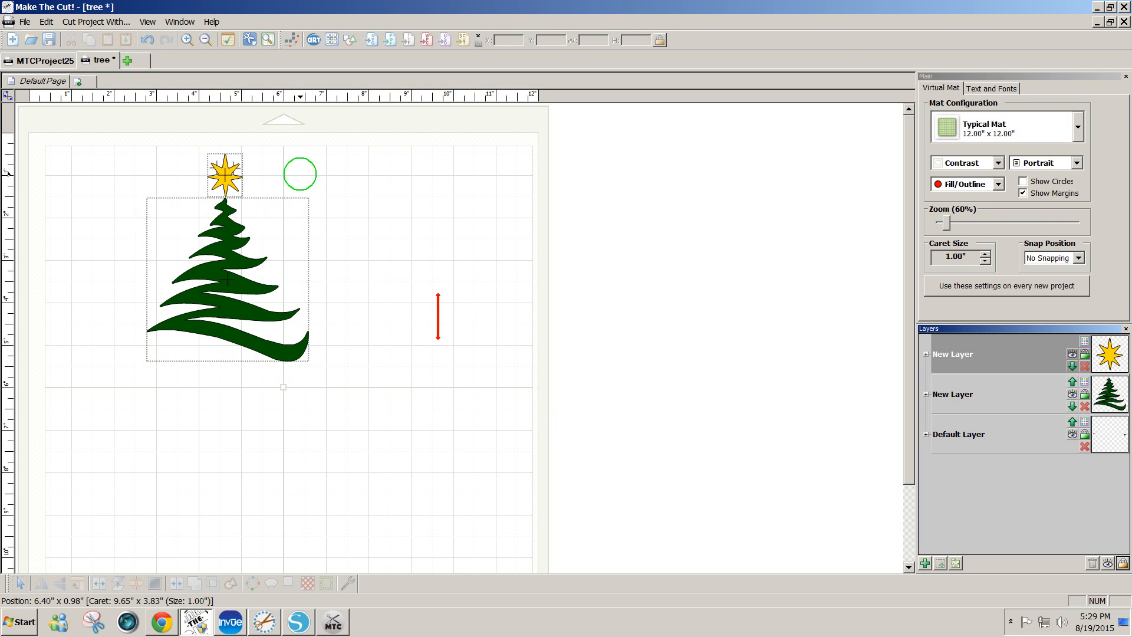
drag(386, 409, 119, 137)
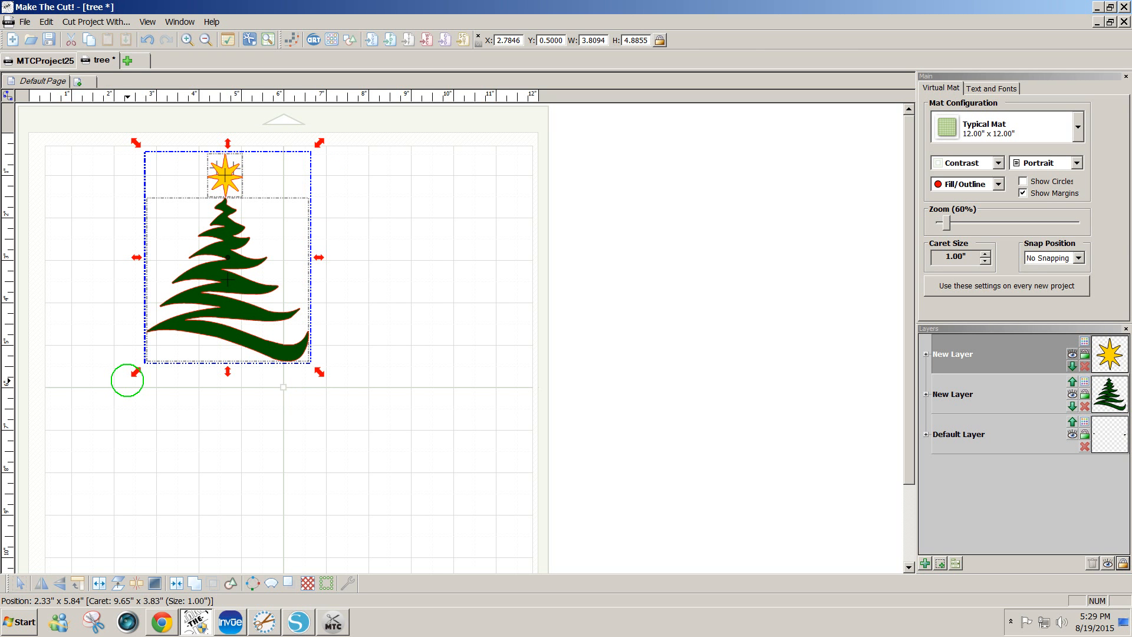
click(313, 427)
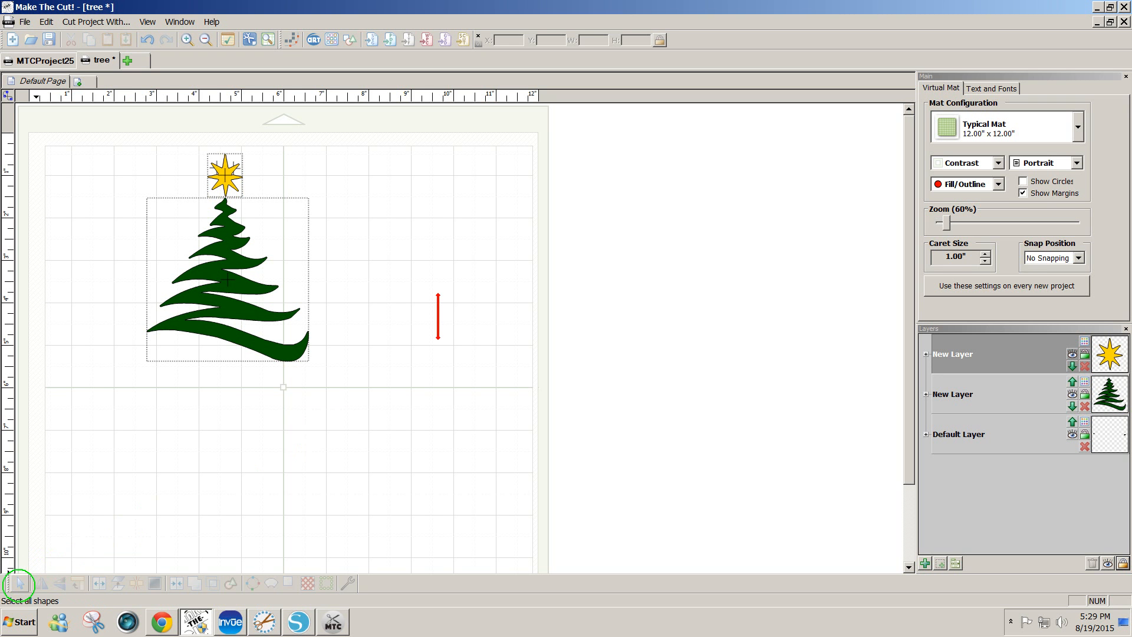
click(20, 583)
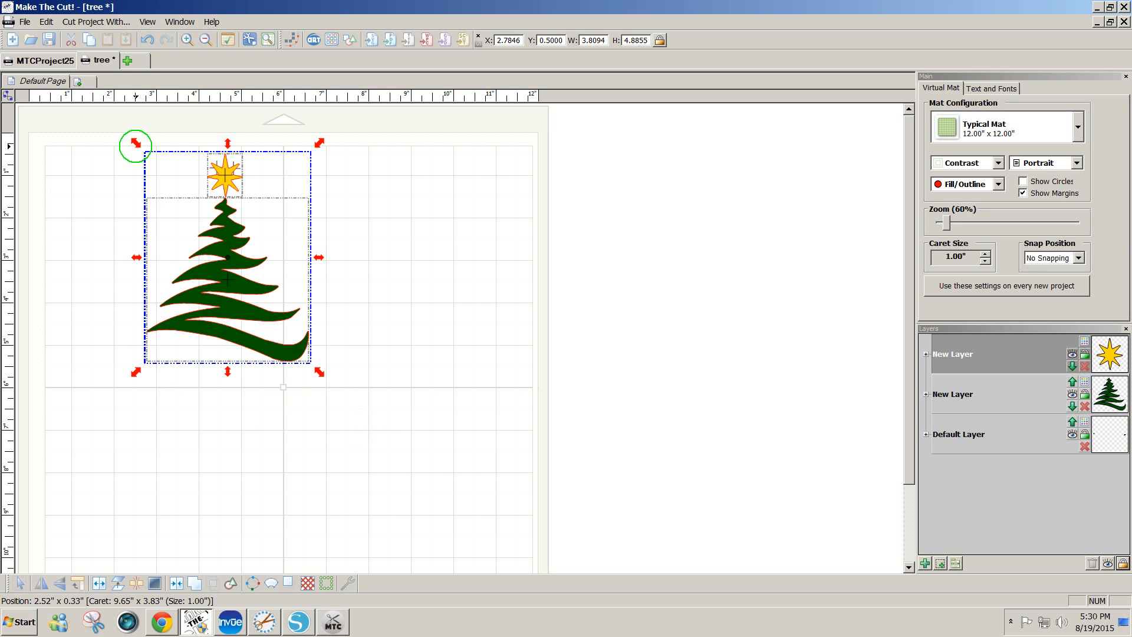
click(466, 247)
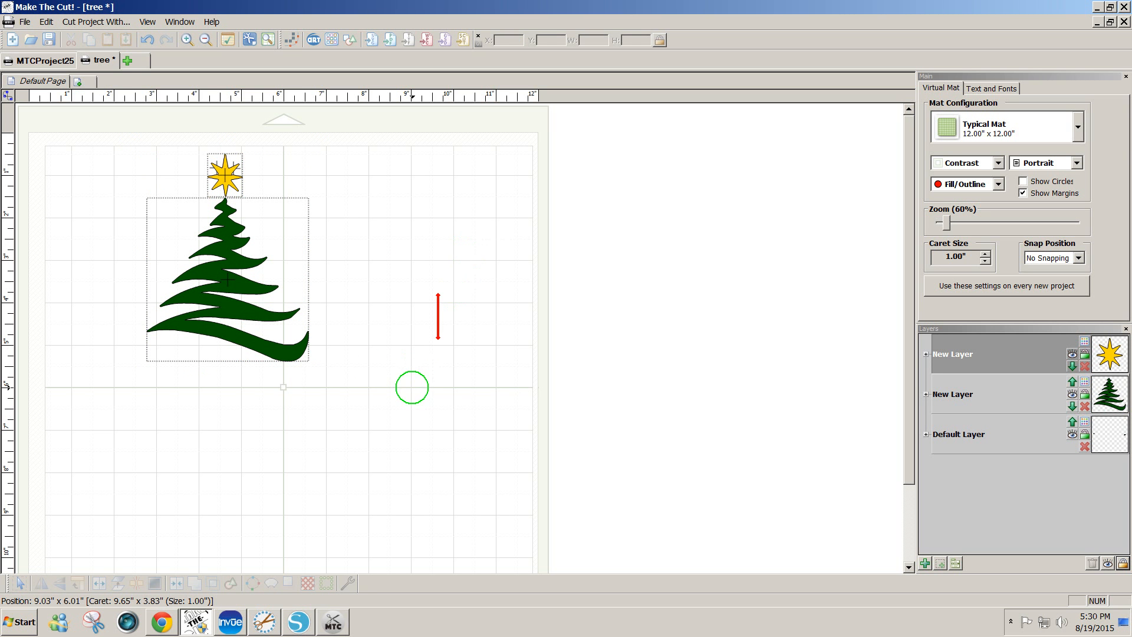
drag(436, 383, 76, 136)
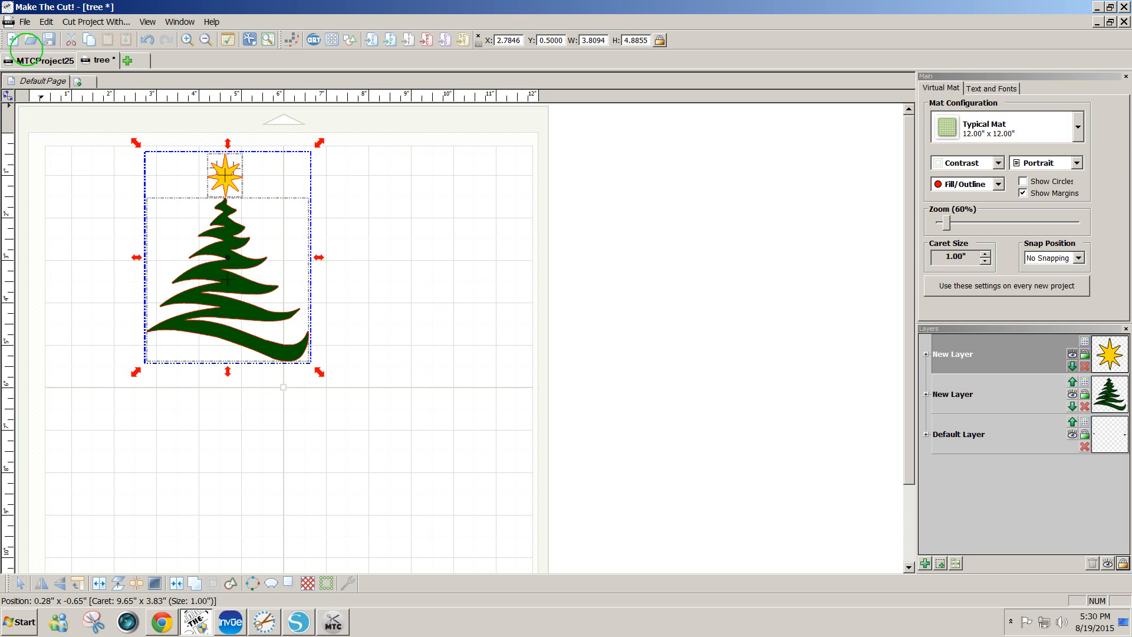
Export the selected star and tree to the Desktop as an SVG file named Tree
click(24, 22)
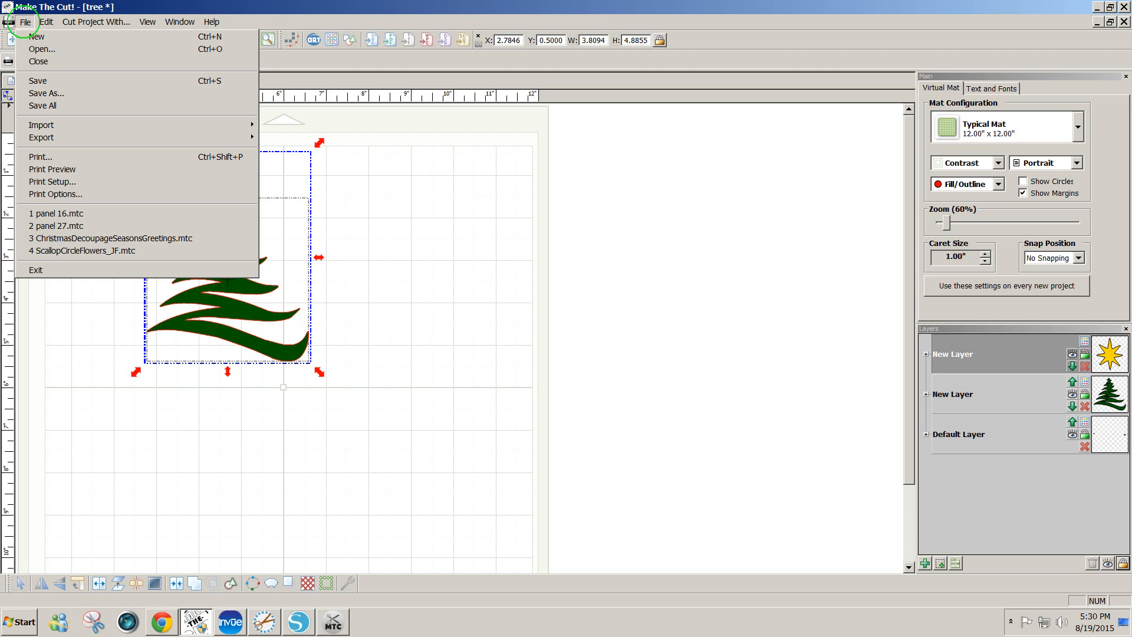
mouse_move(41, 137)
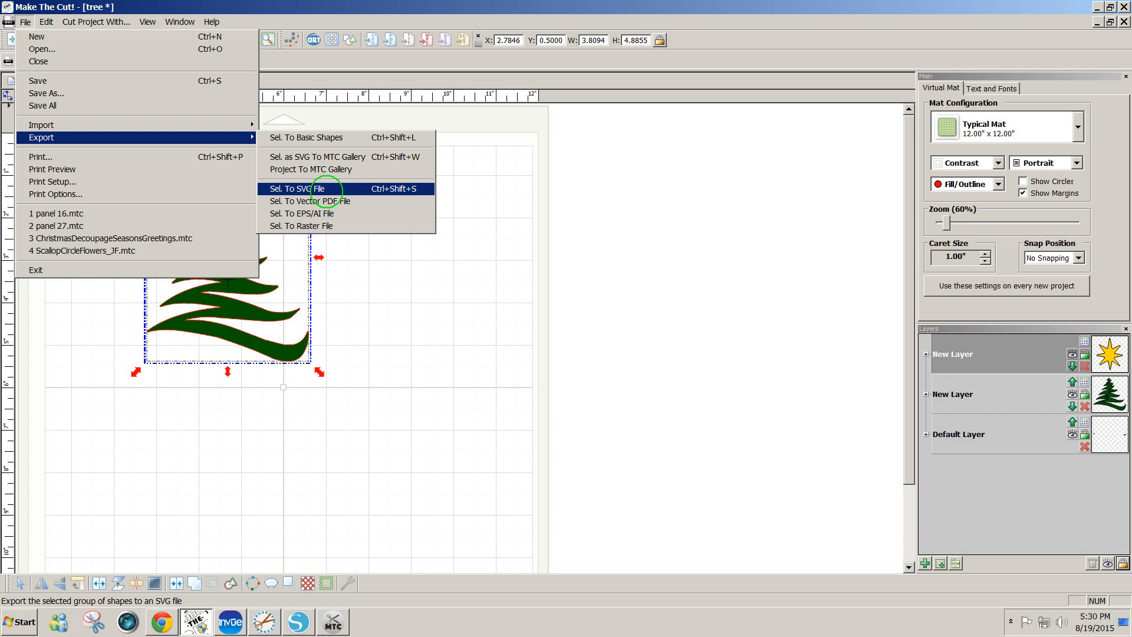
click(317, 189)
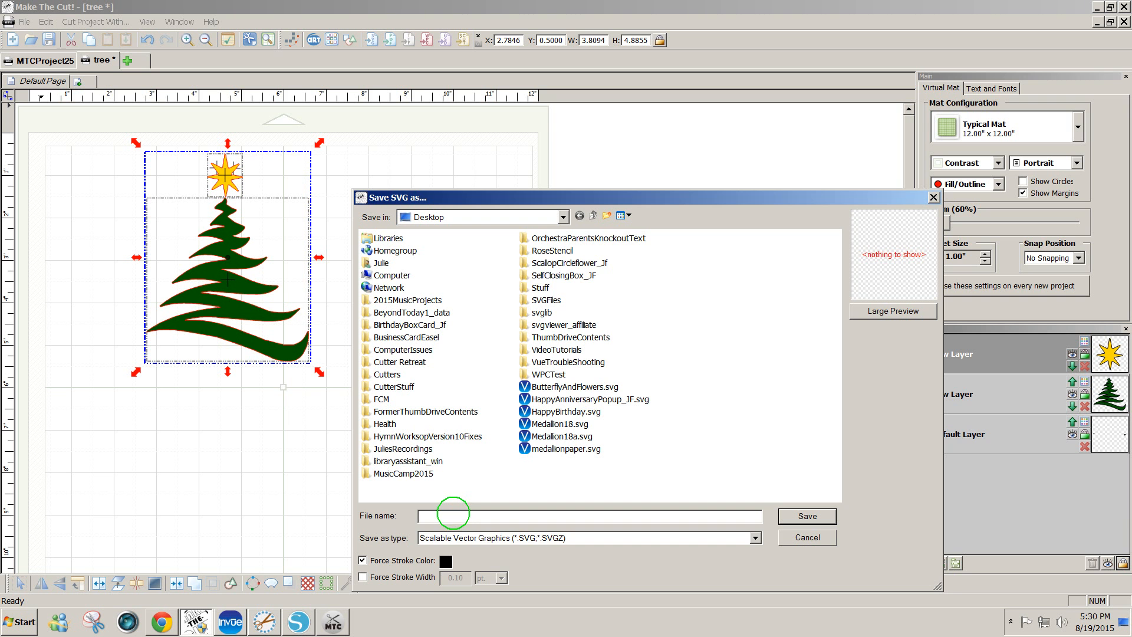
text(Tree)
click(799, 514)
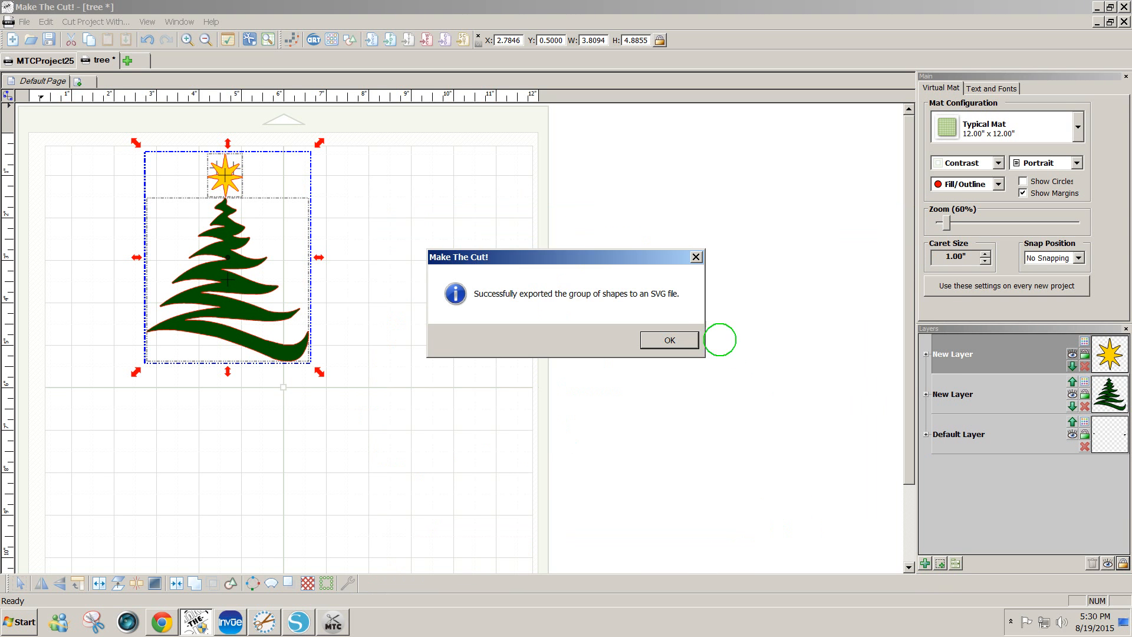
click(669, 340)
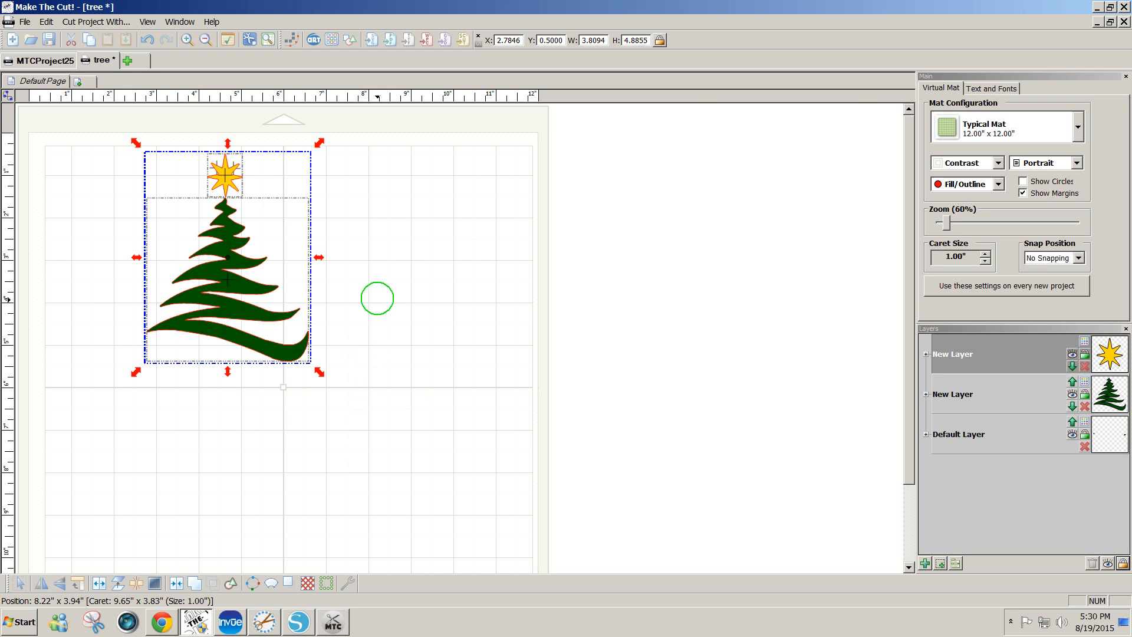
click(387, 225)
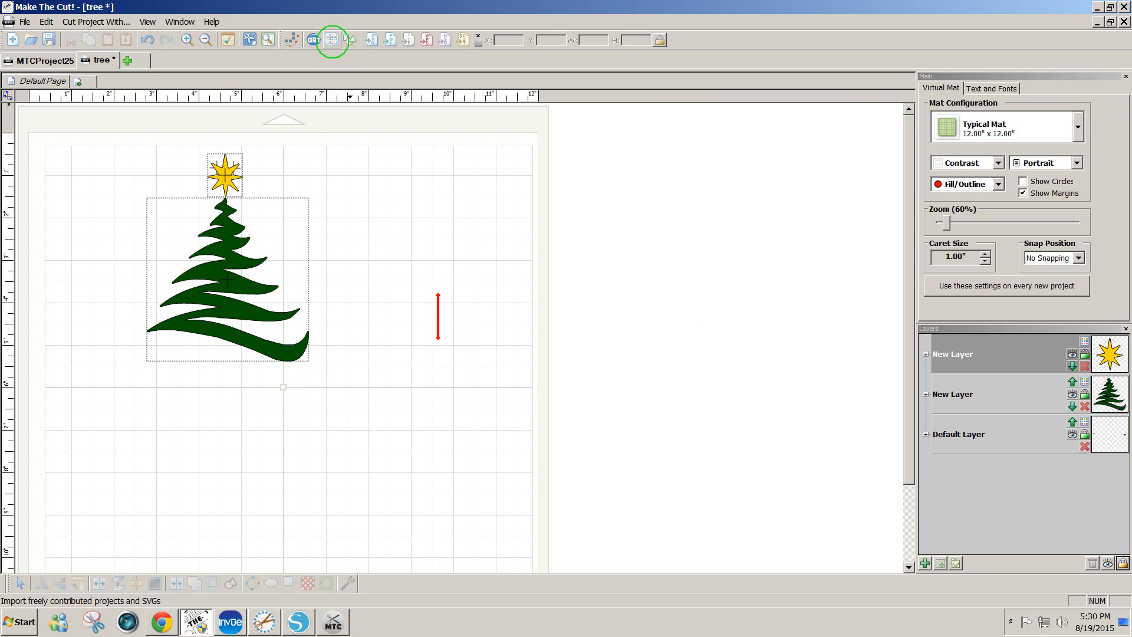
Search the gallery for SVG files only, excluding MTC files, and download the hanging snowflake
click(332, 40)
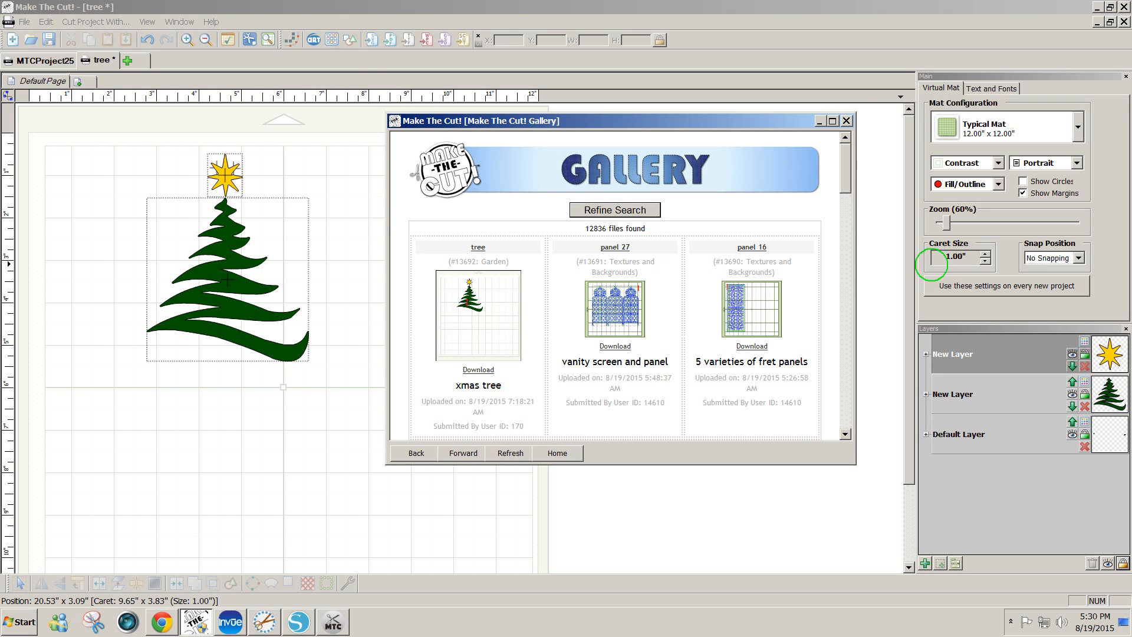
click(615, 210)
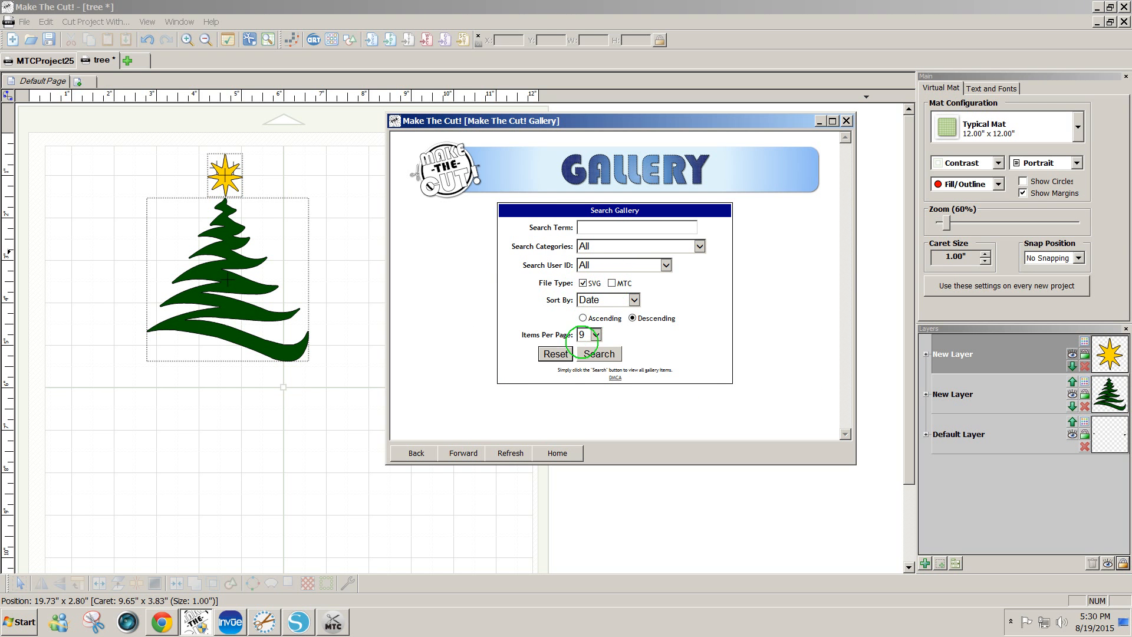
click(597, 353)
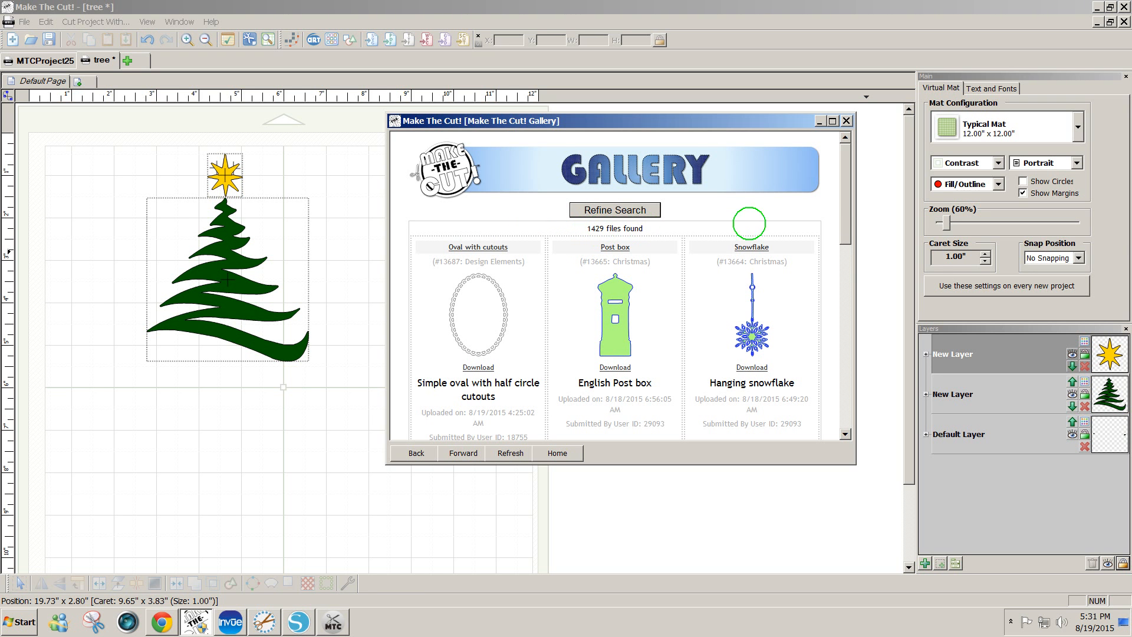
drag(843, 226, 841, 253)
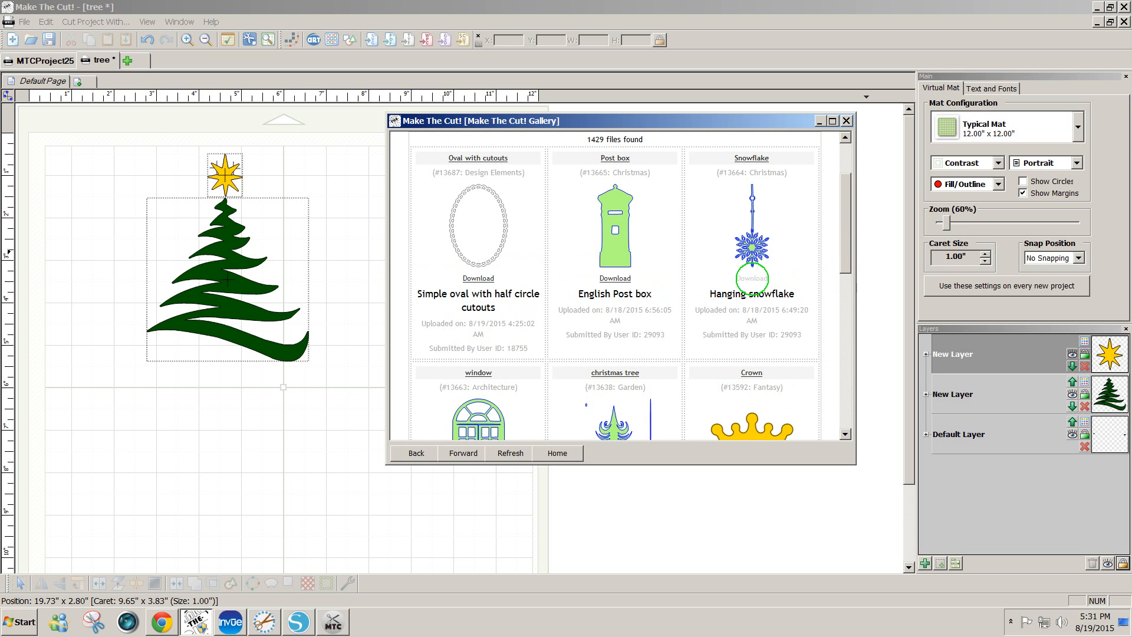
click(752, 278)
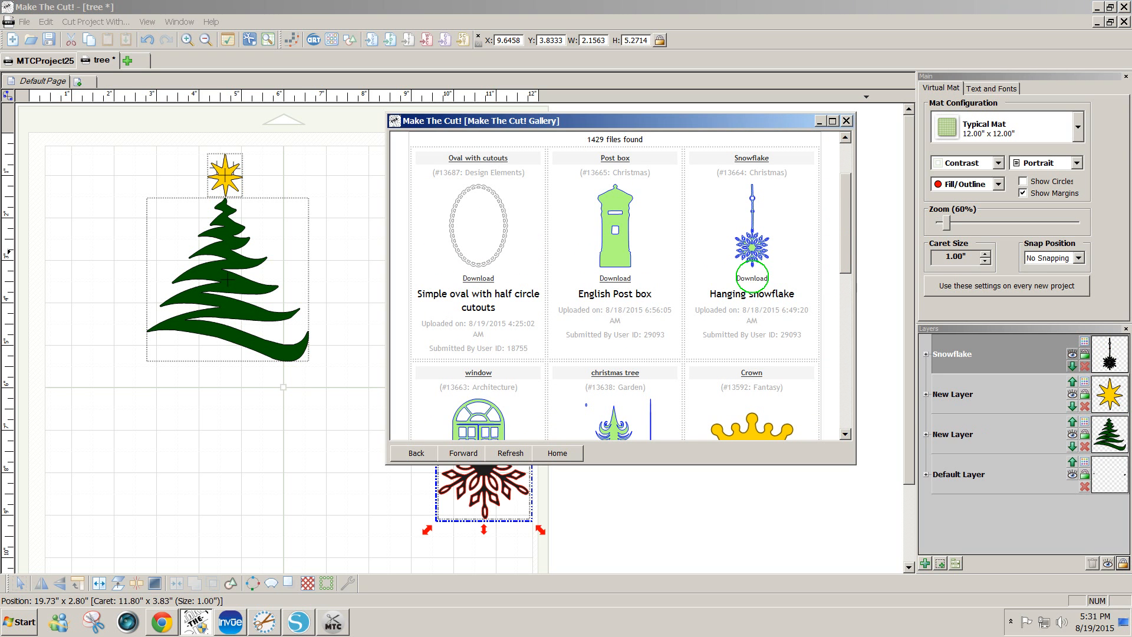
Move the snowflake beside the tree at about X 8.58, Y 0.64 and close the gallery
drag(700, 120, 906, 124)
click(501, 473)
drag(501, 473, 447, 339)
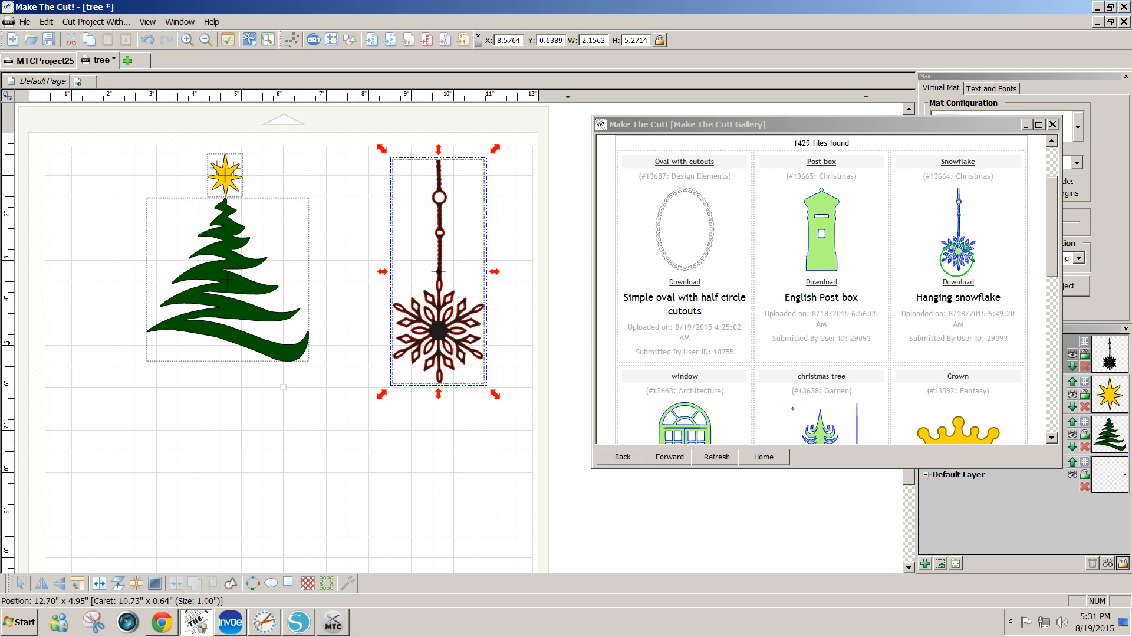
click(1052, 124)
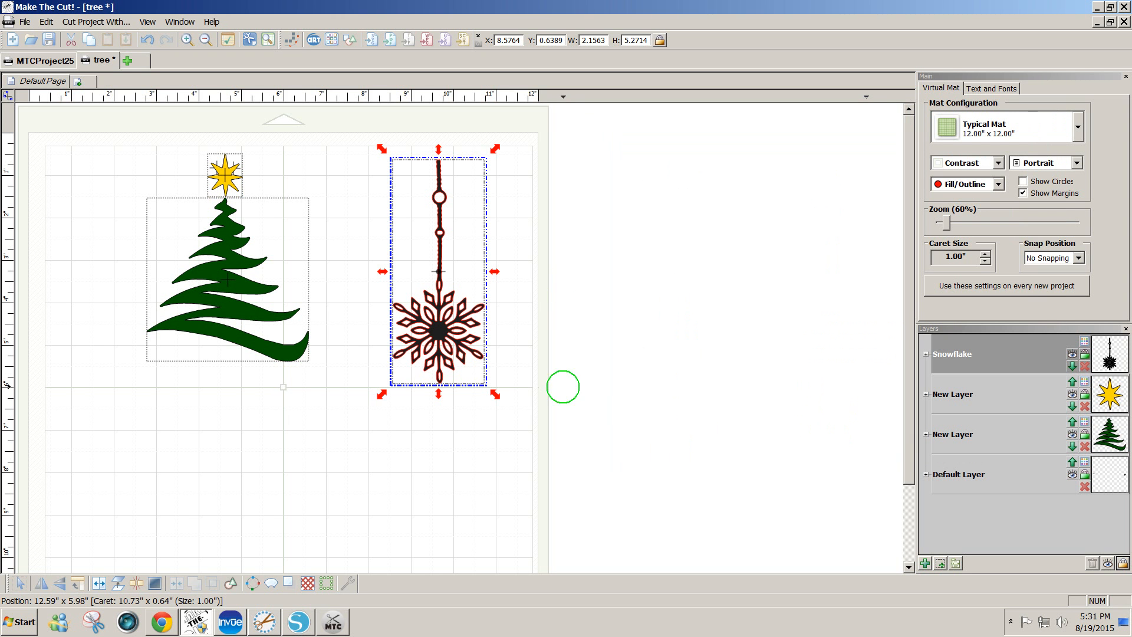
Export the selected hanging snowflake to the Desktop as an SVG file named snowflake
drag(564, 415, 361, 148)
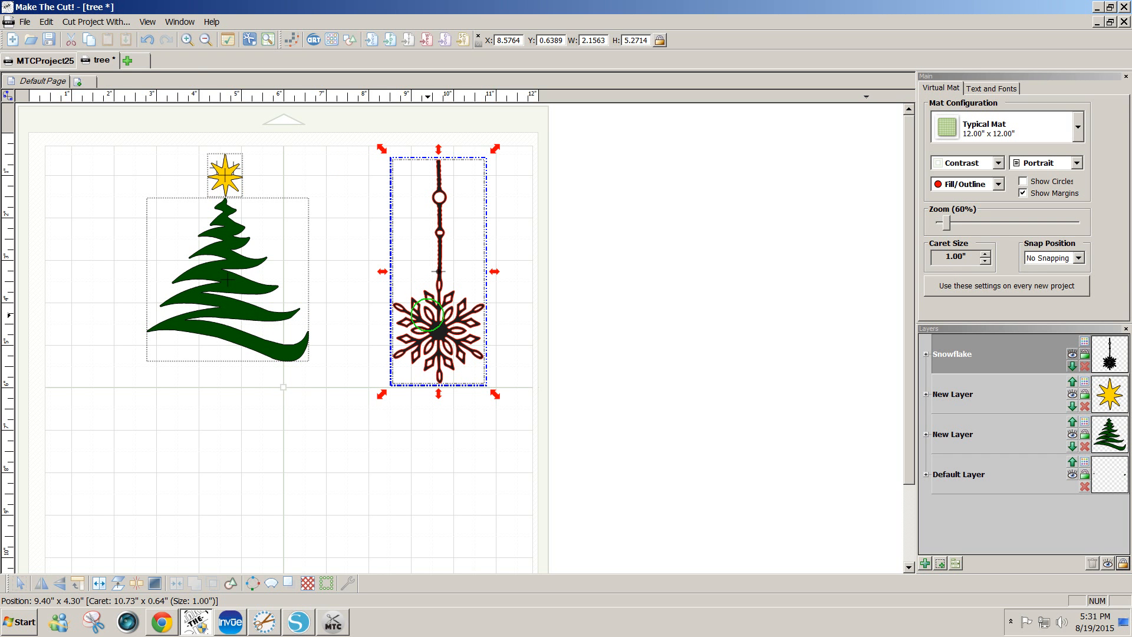
click(24, 22)
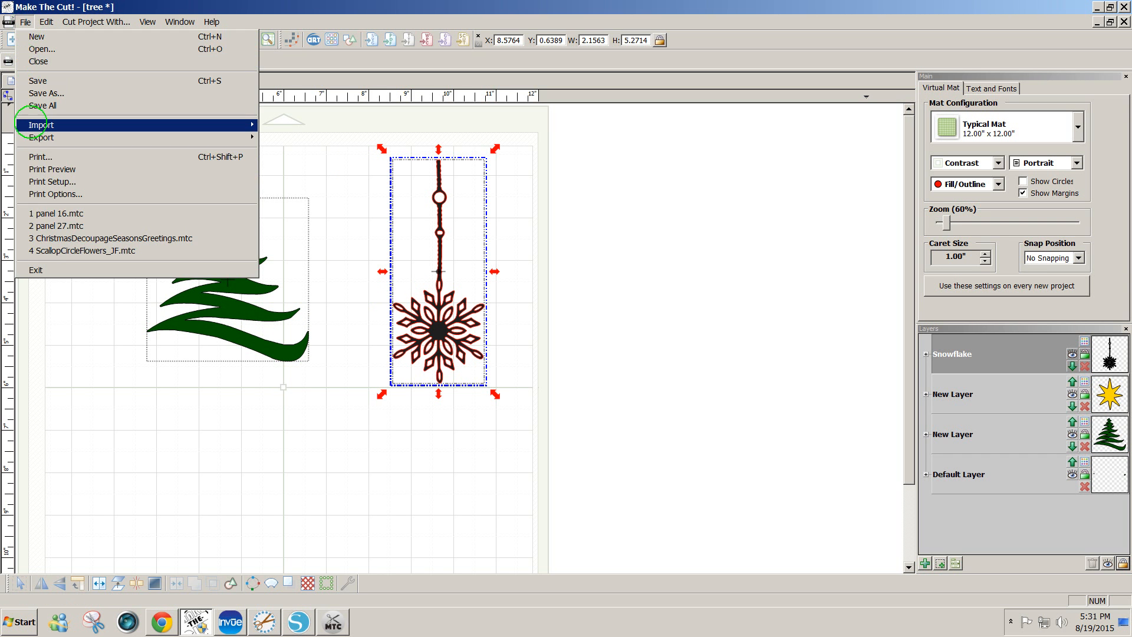
mouse_move(96, 138)
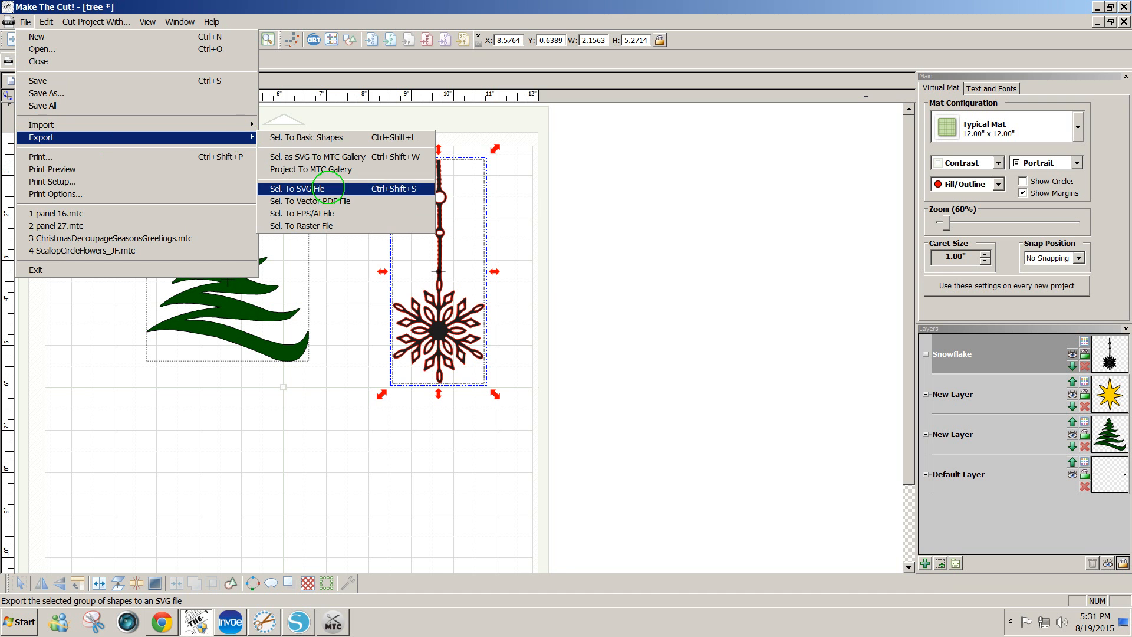
click(327, 189)
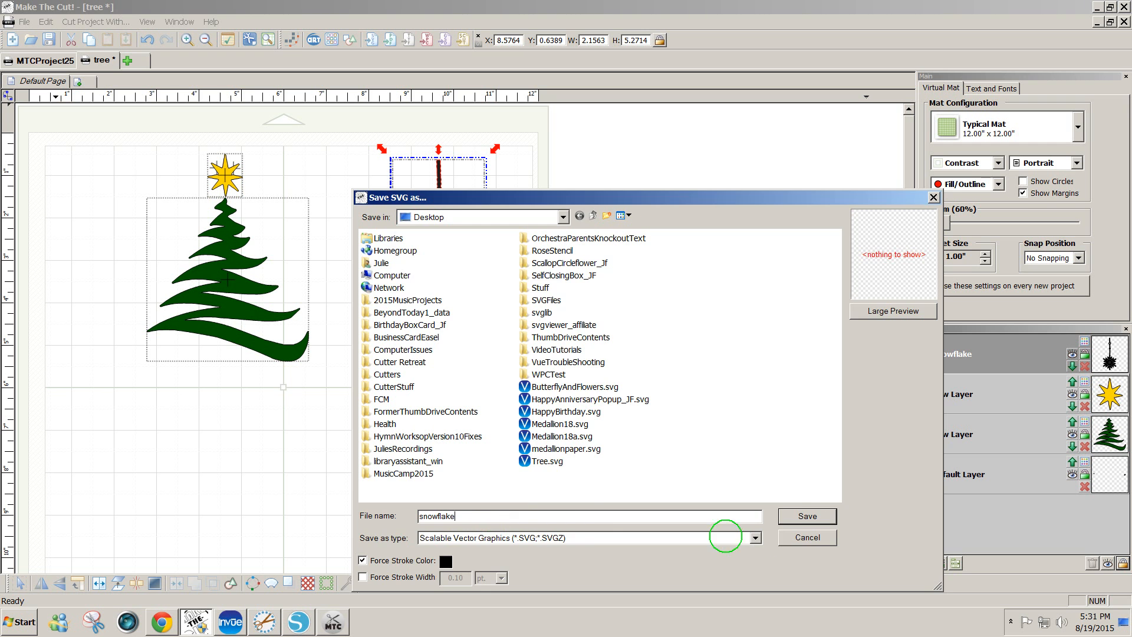
click(806, 517)
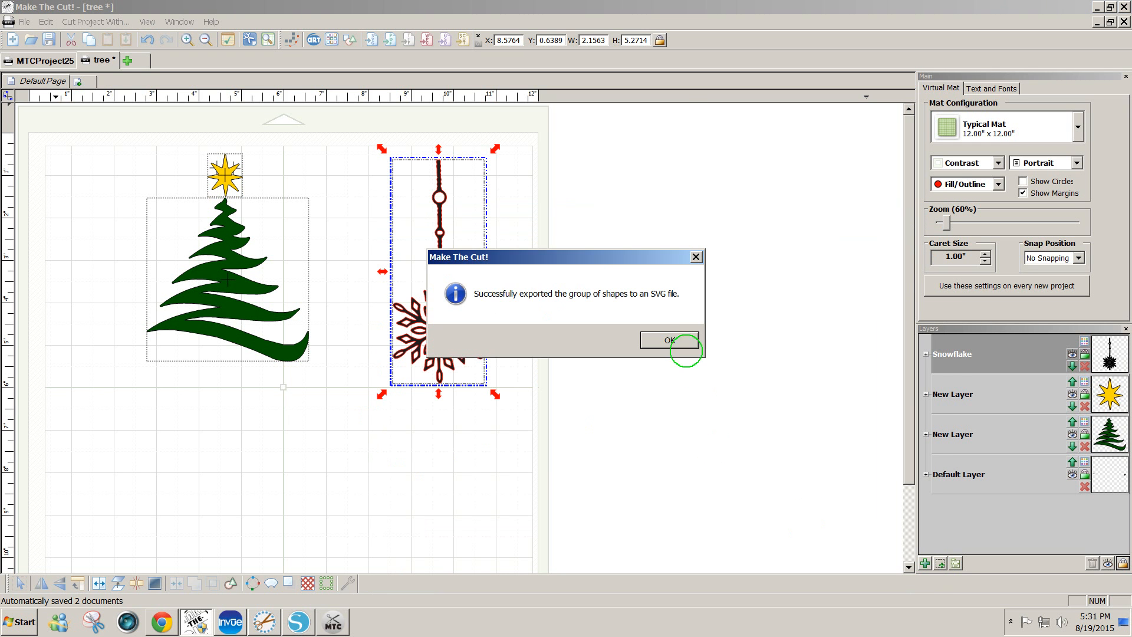
click(686, 342)
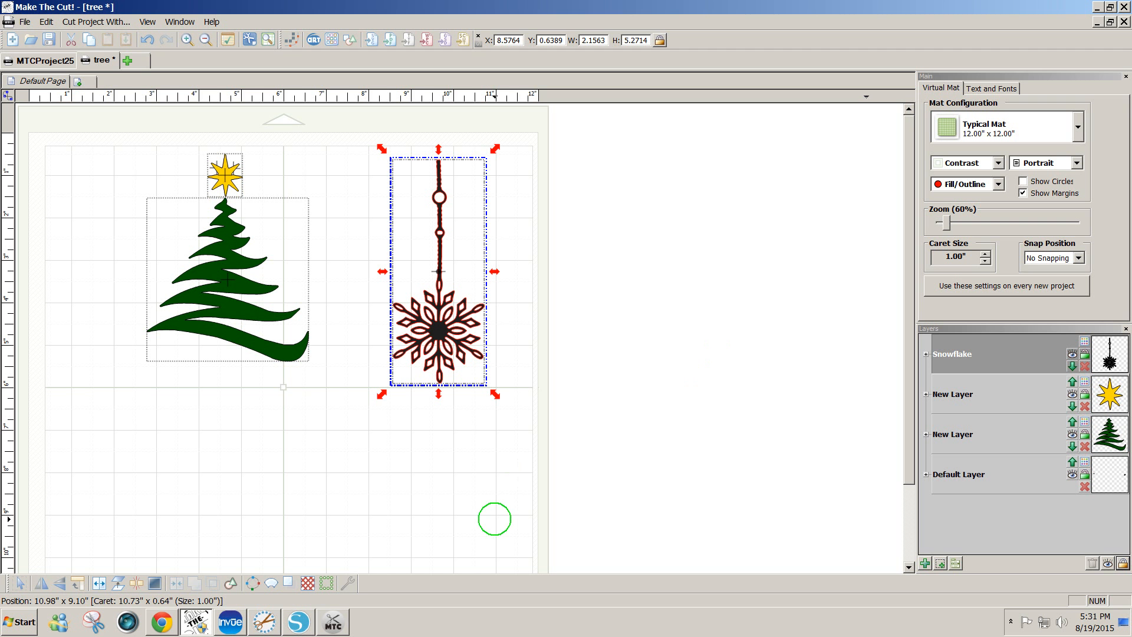
Switch to Cricut Design Space in Chrome and open the image upload page
click(161, 622)
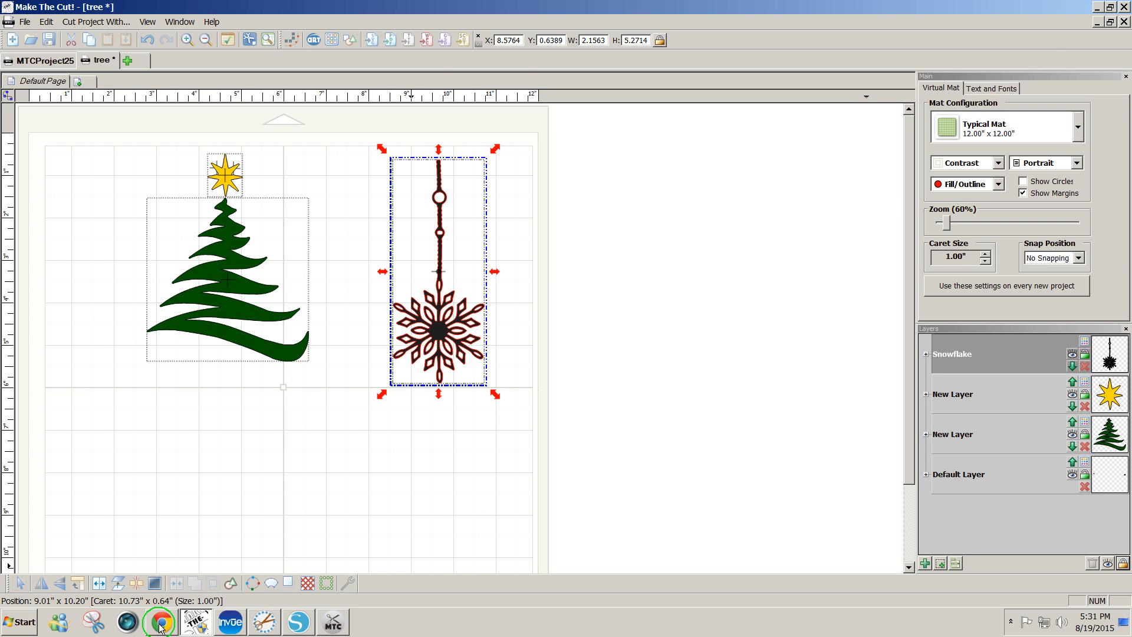
click(160, 622)
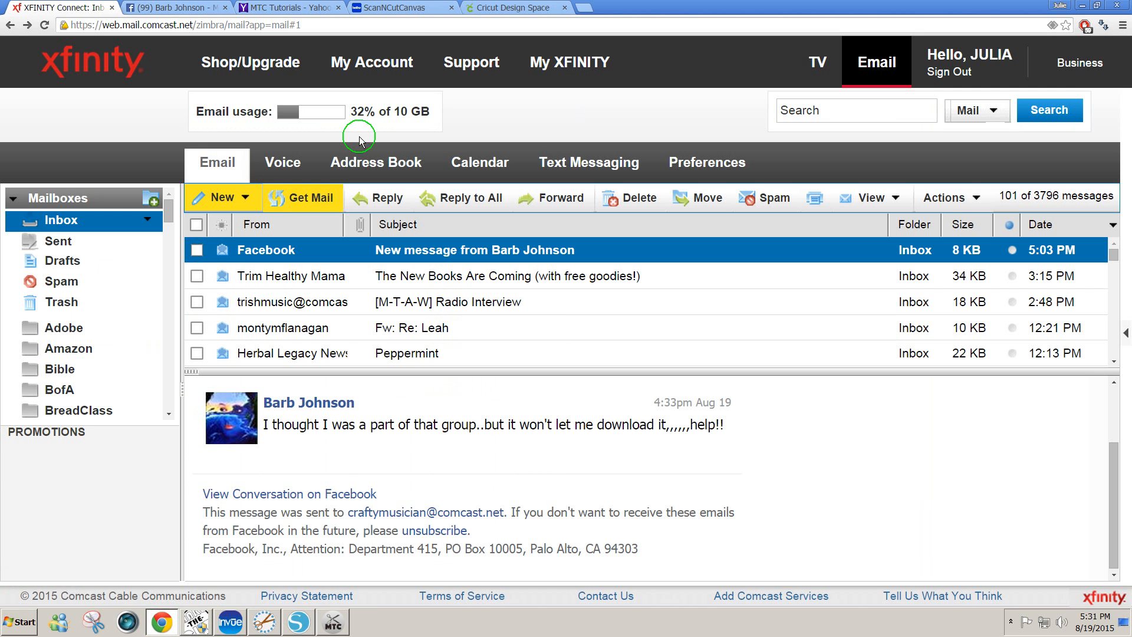
click(501, 8)
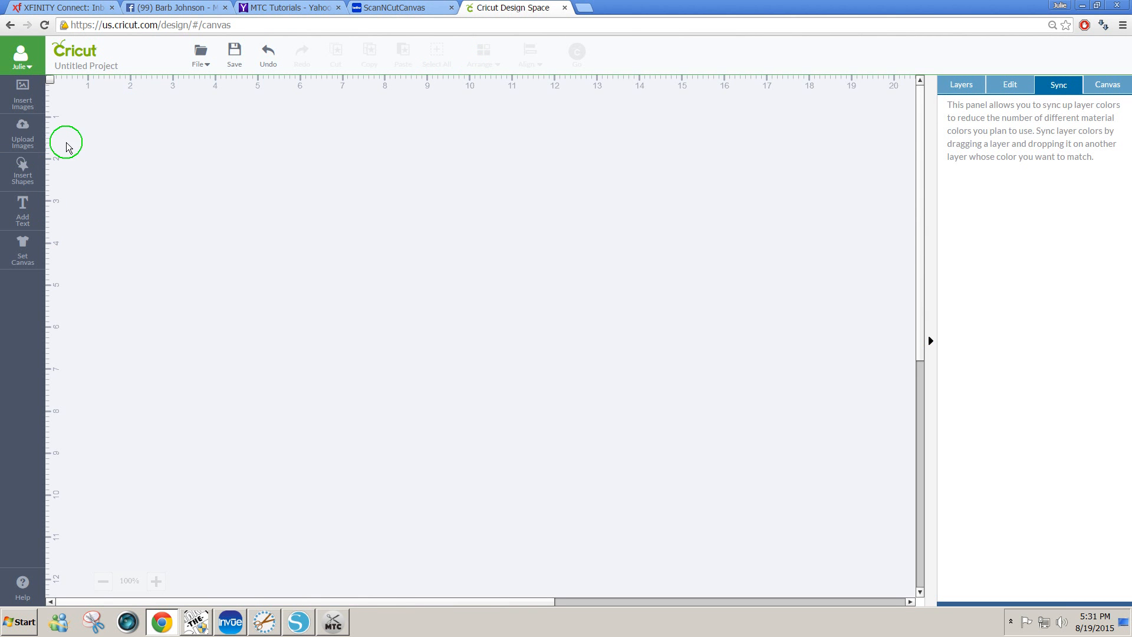
click(31, 146)
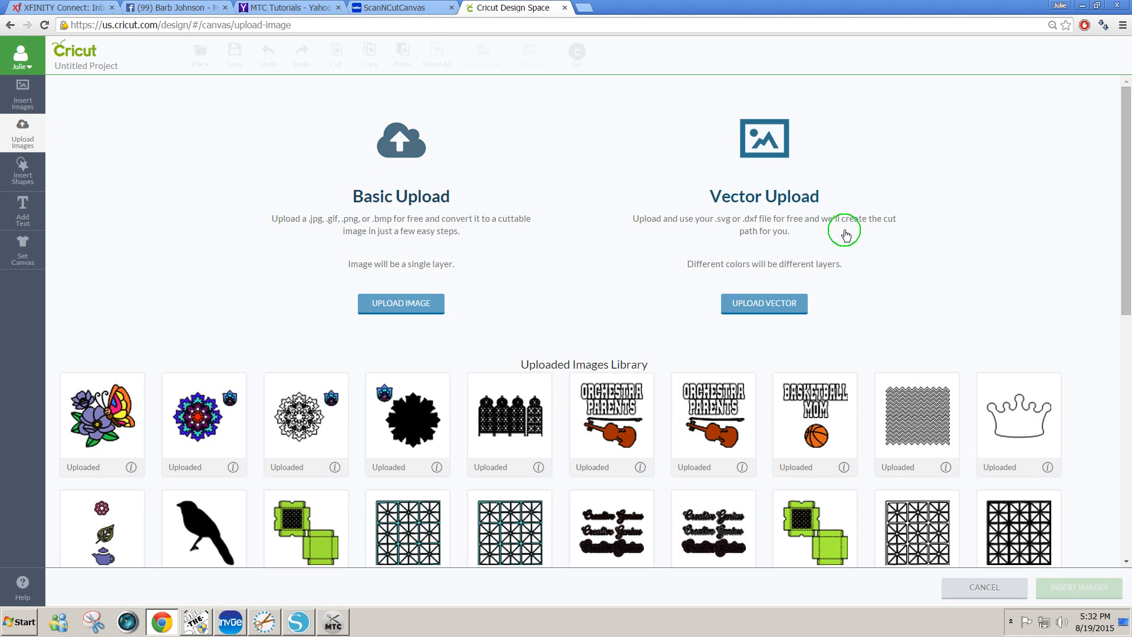
Upload Tree.svg from the Desktop as a vector image named Tree and save it to the uploaded images library
click(789, 304)
click(217, 221)
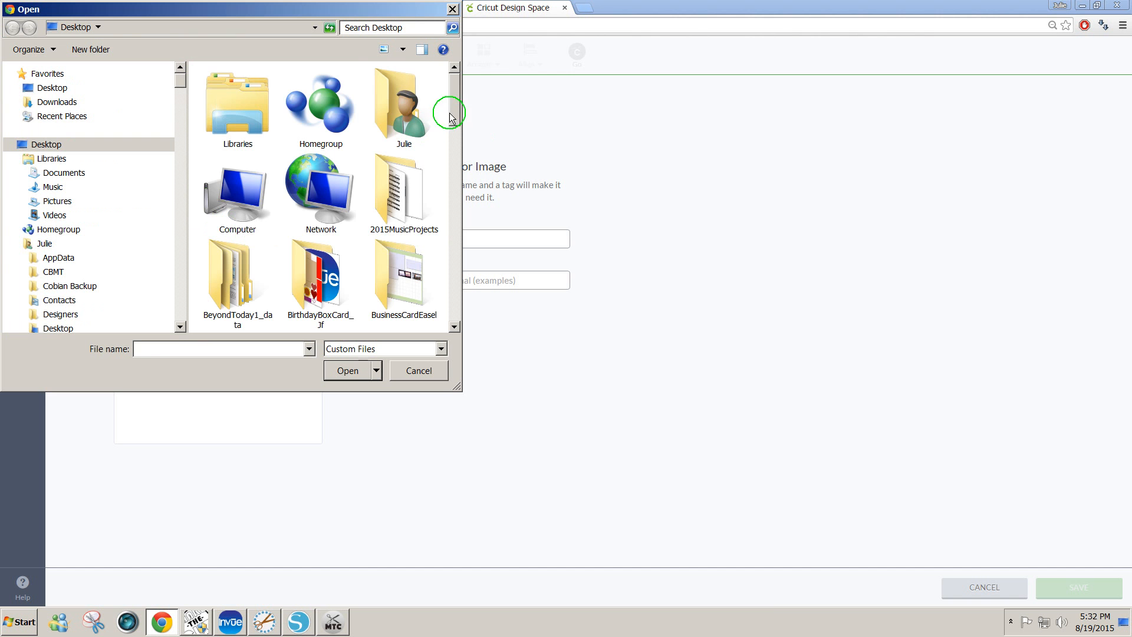
drag(449, 112, 443, 308)
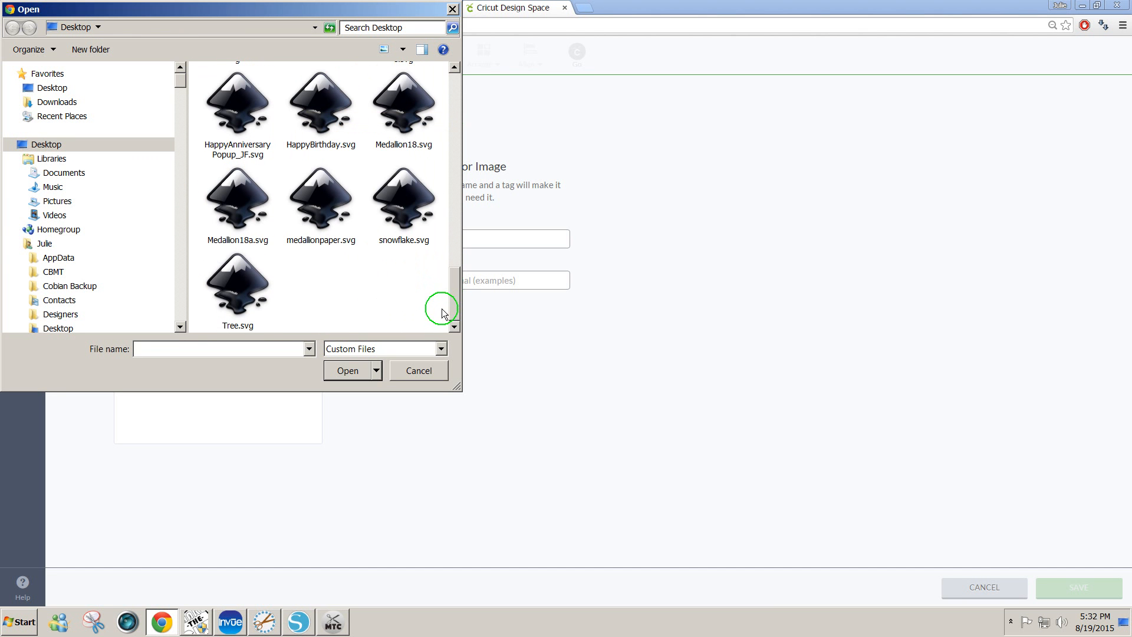
click(249, 294)
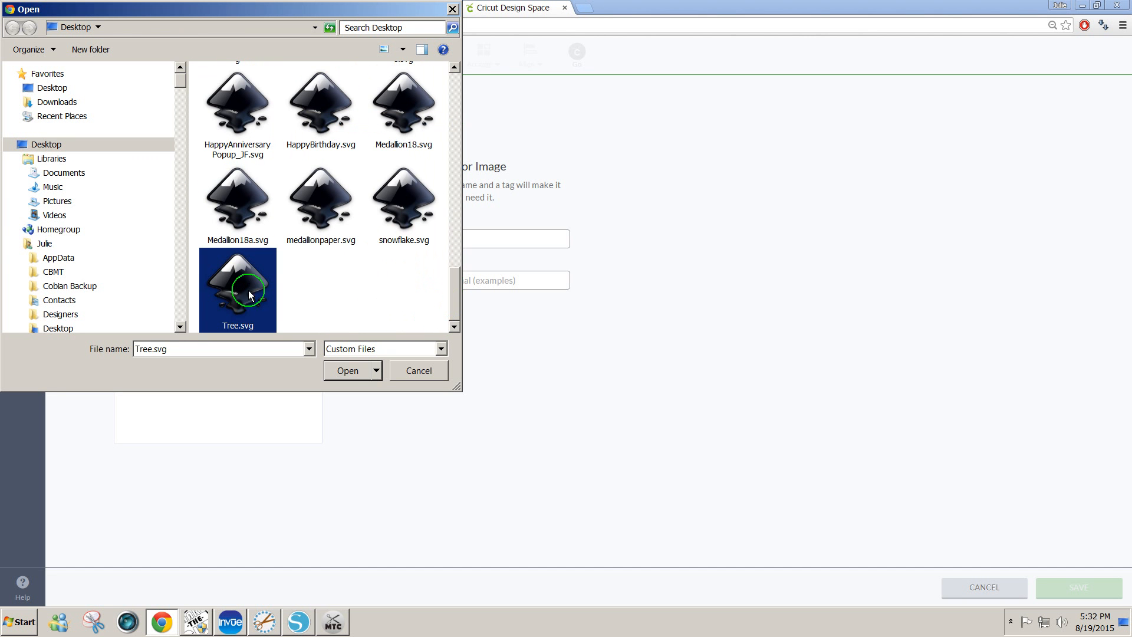
click(346, 371)
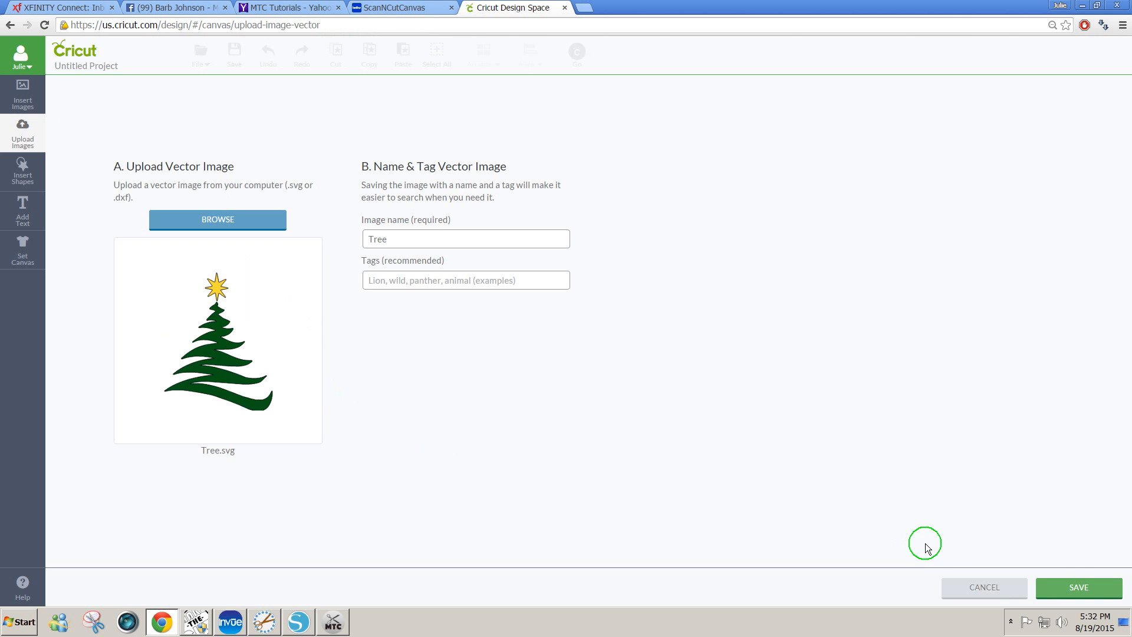
click(1077, 587)
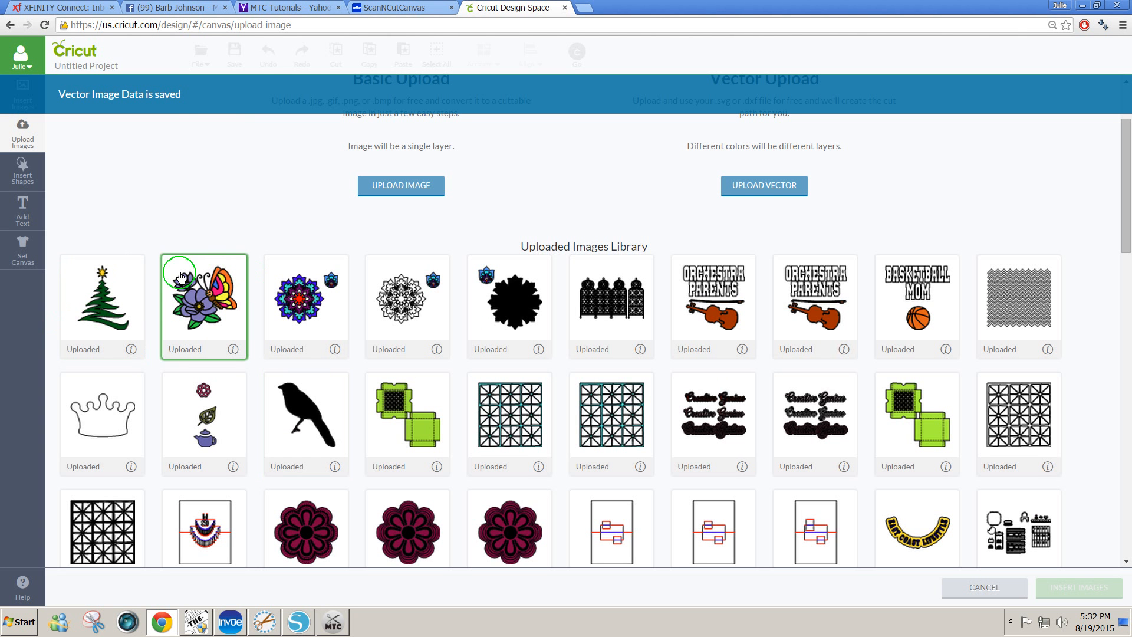
Insert the uploaded tree onto the canvas and move it to about X 2.42 in, Y 1.59 in
click(139, 273)
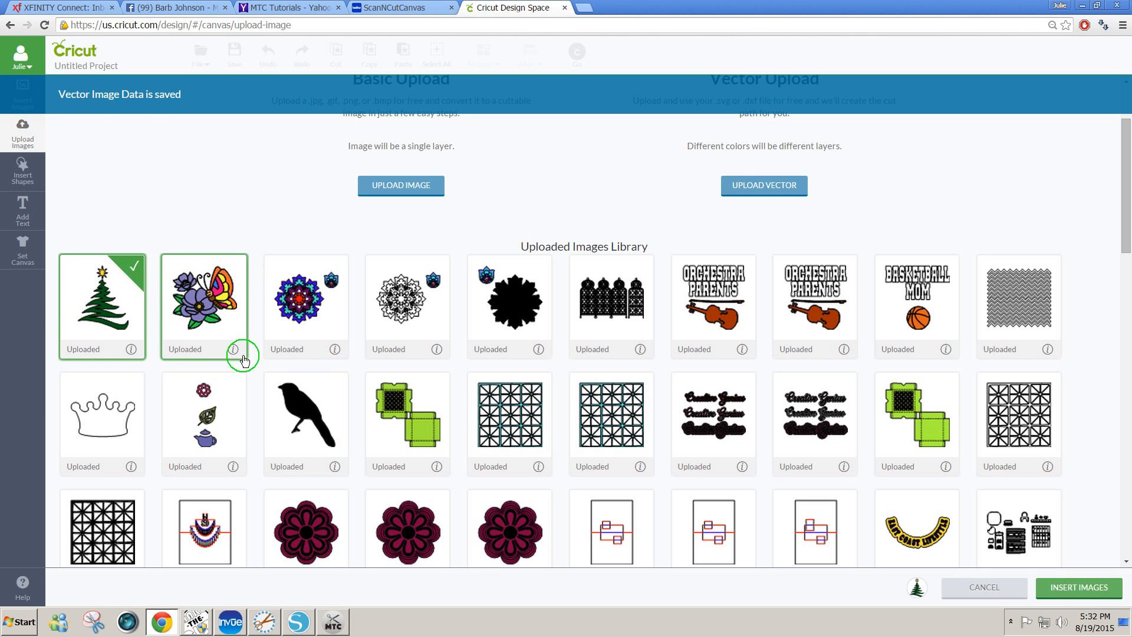
click(1054, 598)
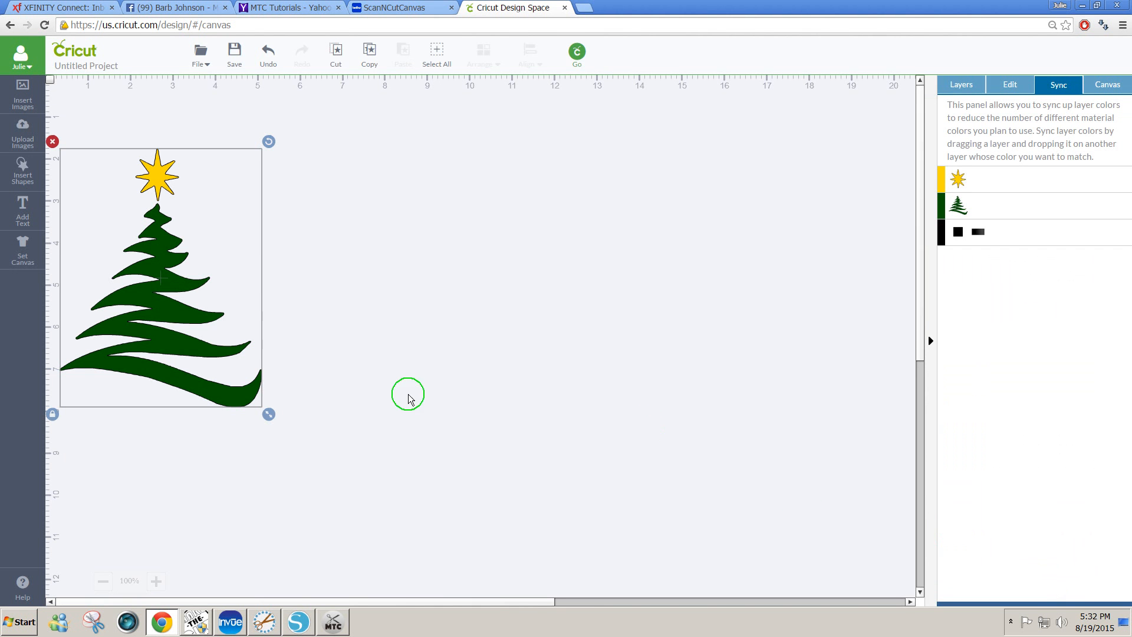
drag(213, 347, 303, 346)
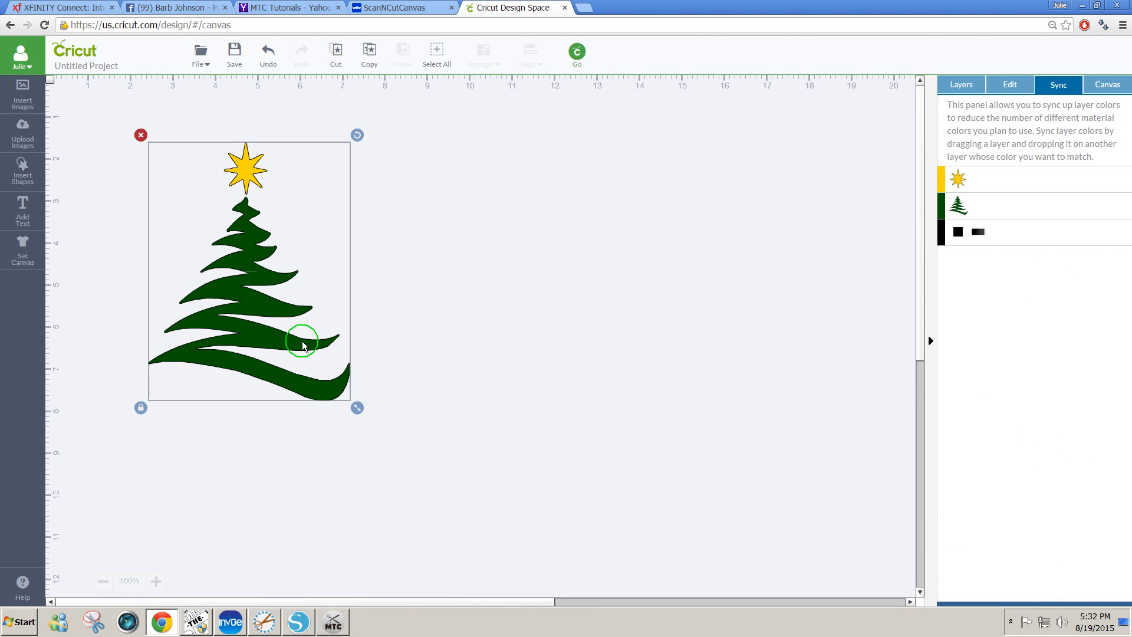
Check the original star and tree's size in Make The Cut, and set the width in Cricut Design Space to 3.8 in
click(1011, 86)
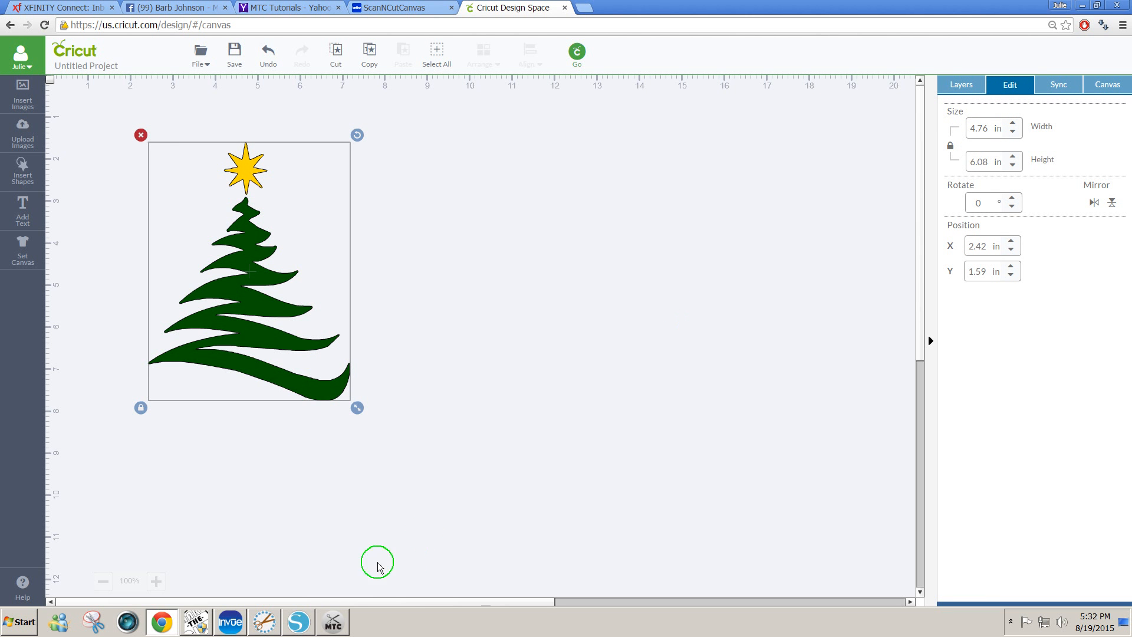
click(207, 628)
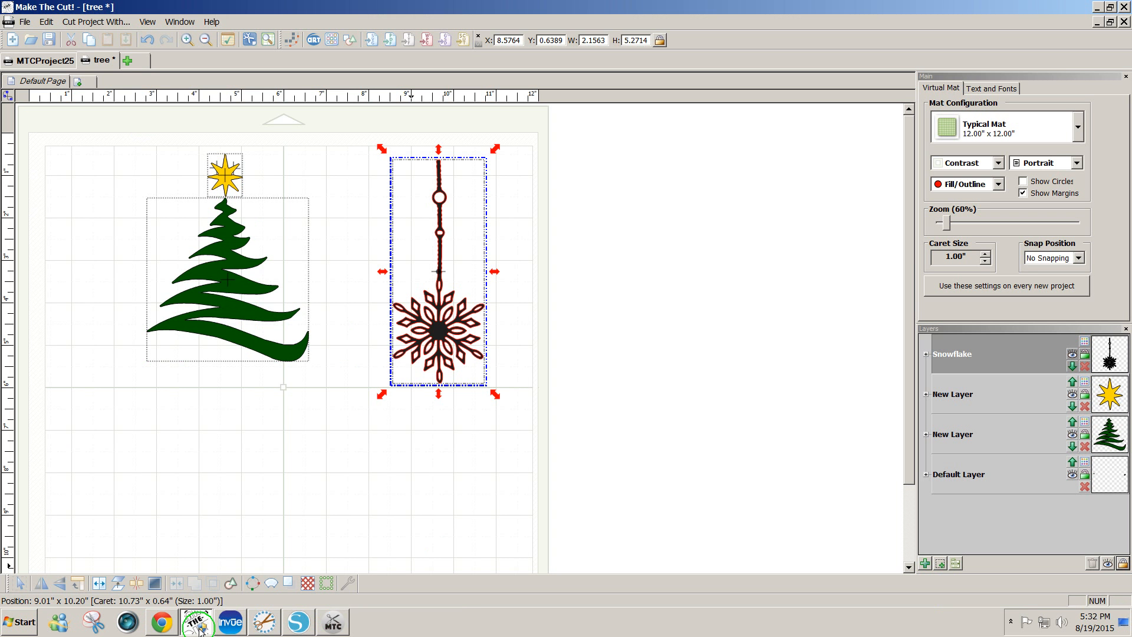
drag(122, 142, 367, 407)
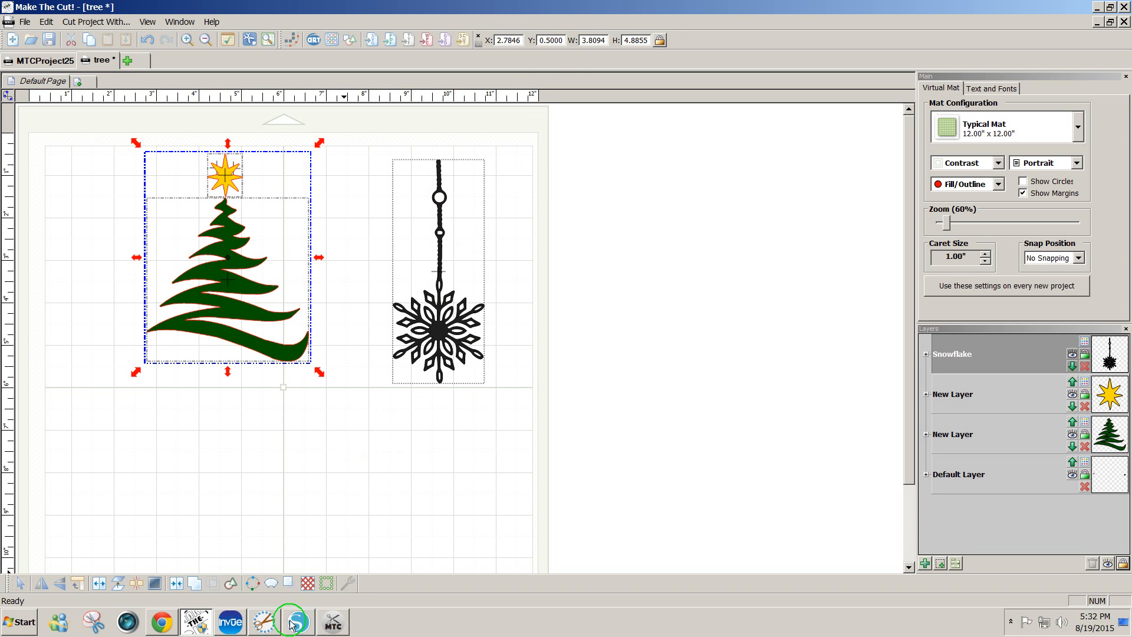
click(163, 623)
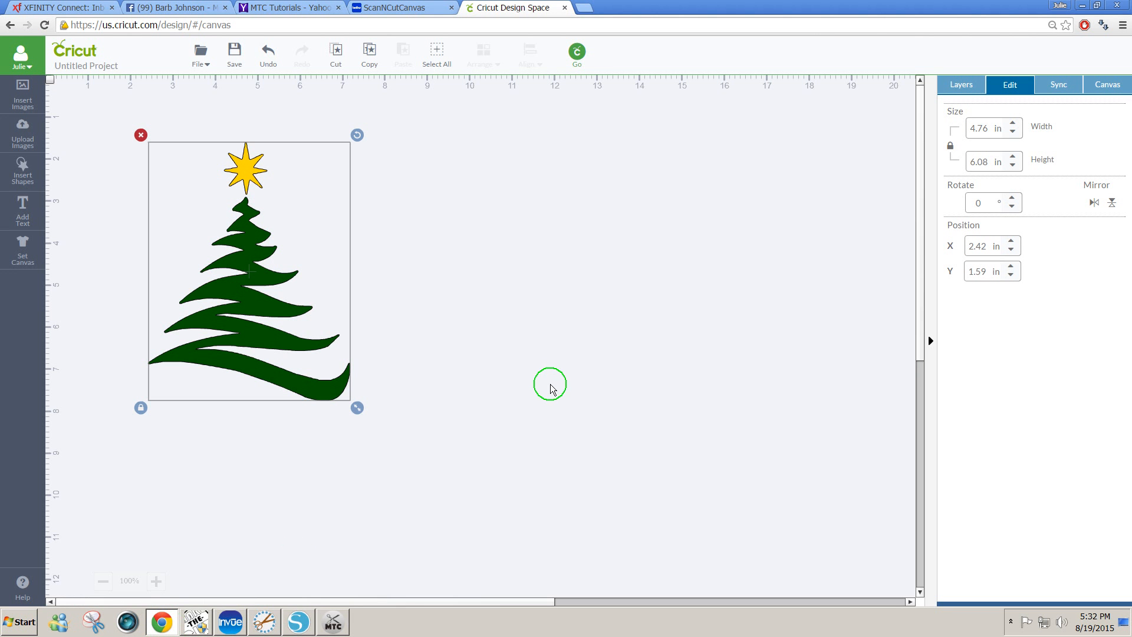
drag(988, 128, 953, 126)
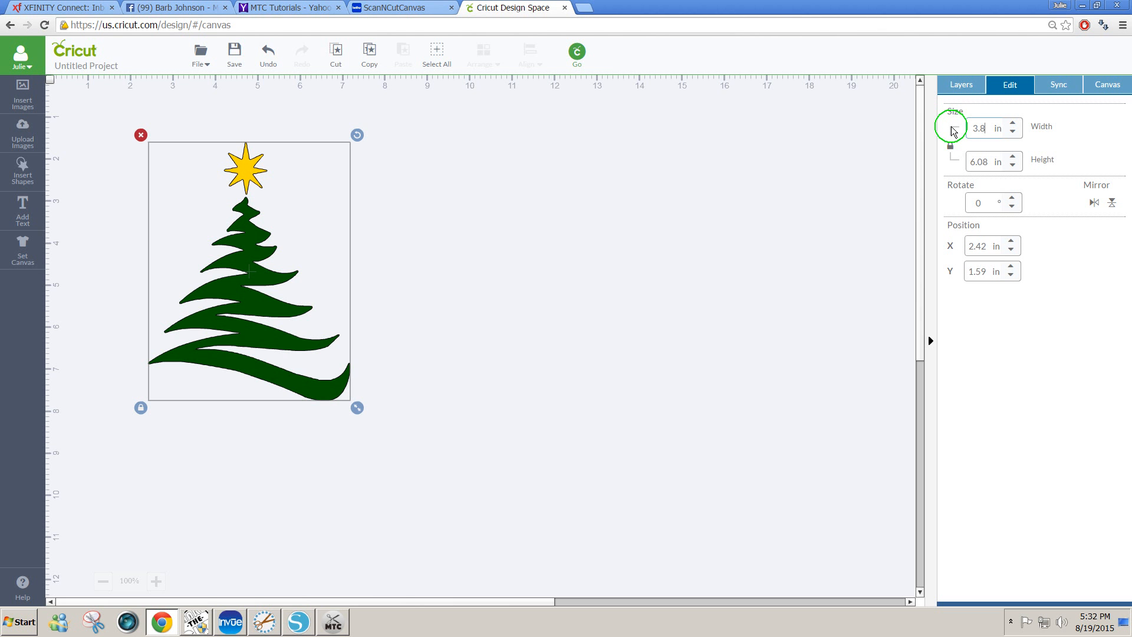
click(954, 130)
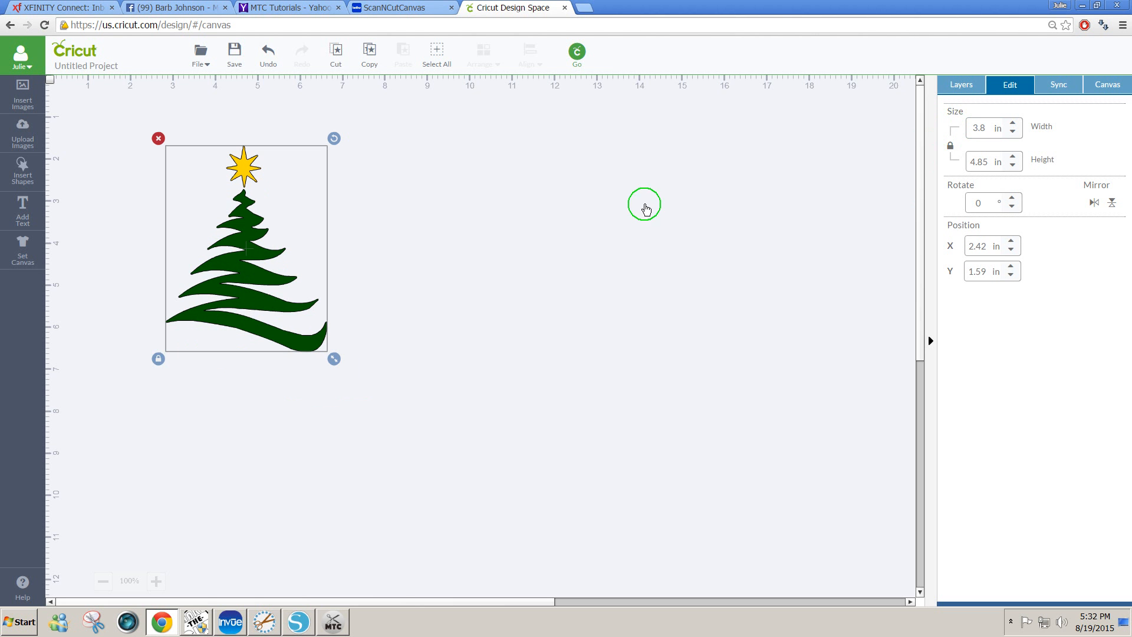
Move the tree to about X 2 in, Y 1.24 in, shrink it proportionally to about 3.41 in wide, and deselect it
drag(269, 281, 234, 263)
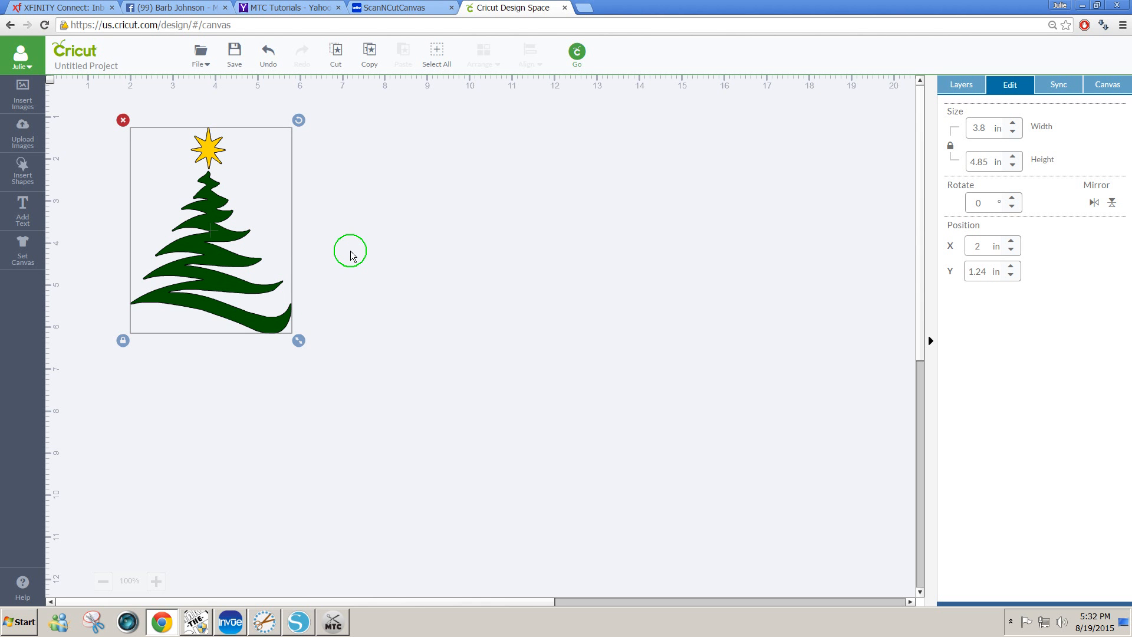
drag(299, 340, 284, 321)
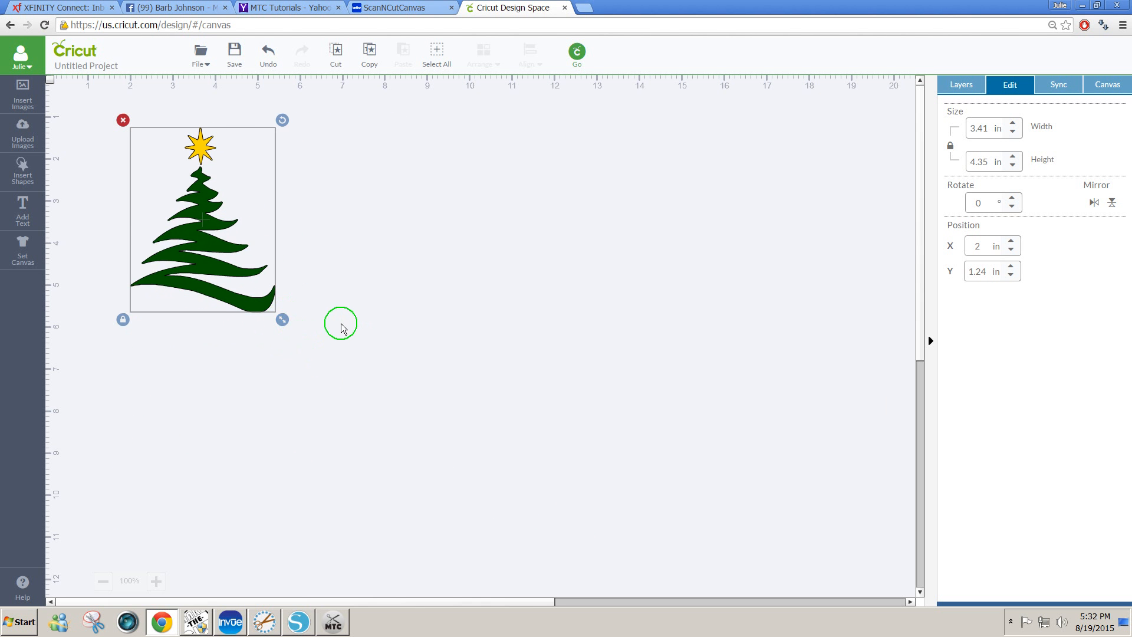
click(342, 328)
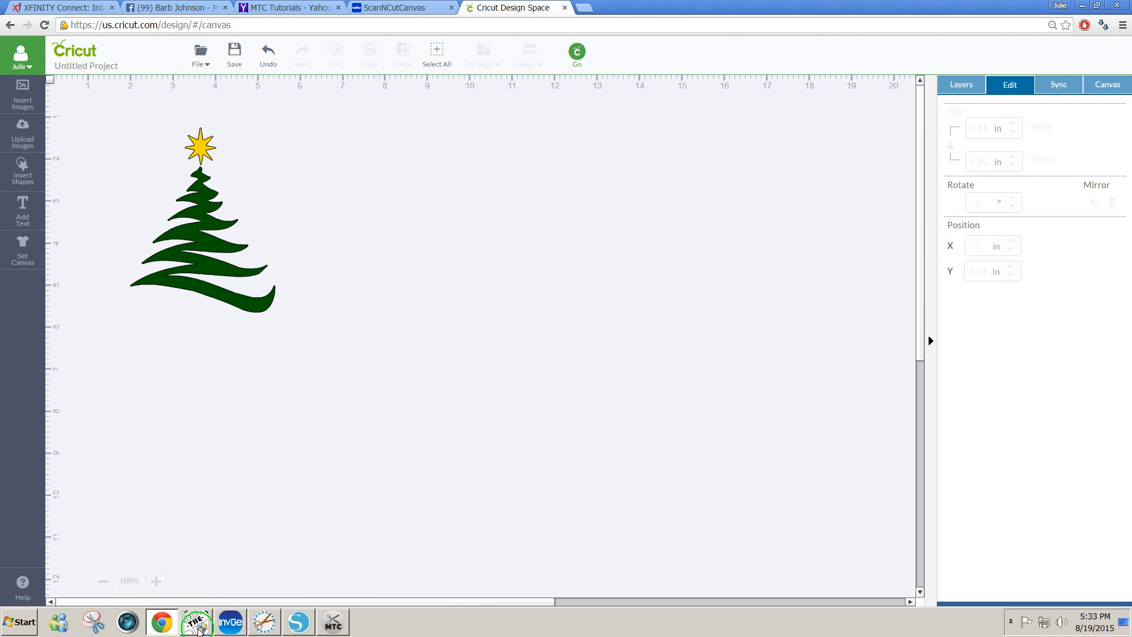
Return to Make The Cut, open its gallery and search for both SVG and MTC files
click(201, 630)
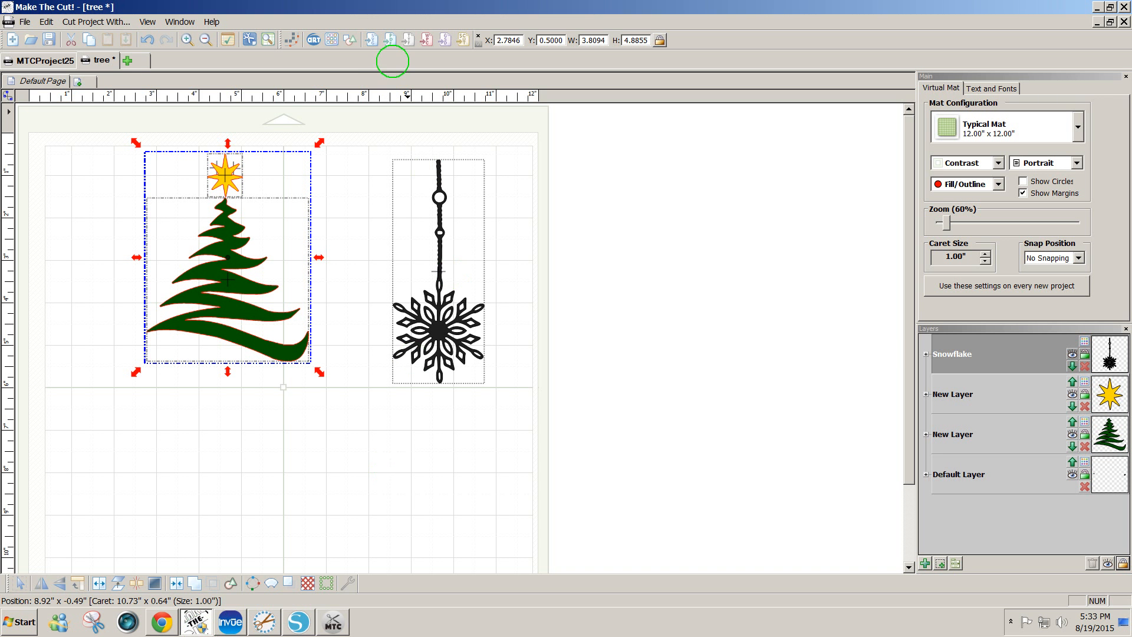
click(331, 39)
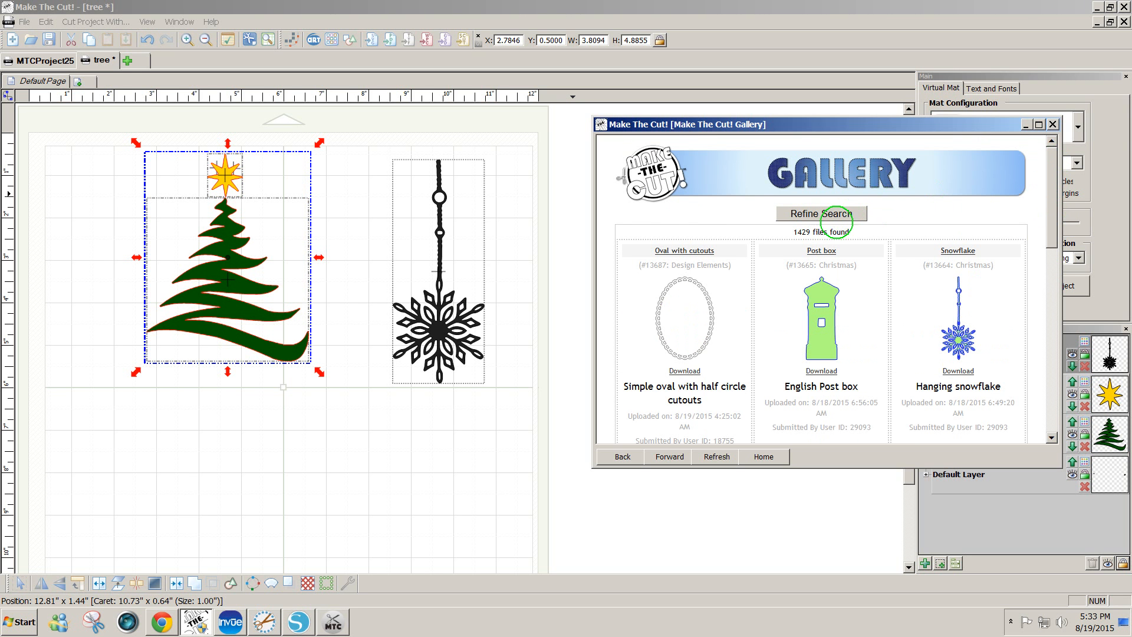
click(836, 212)
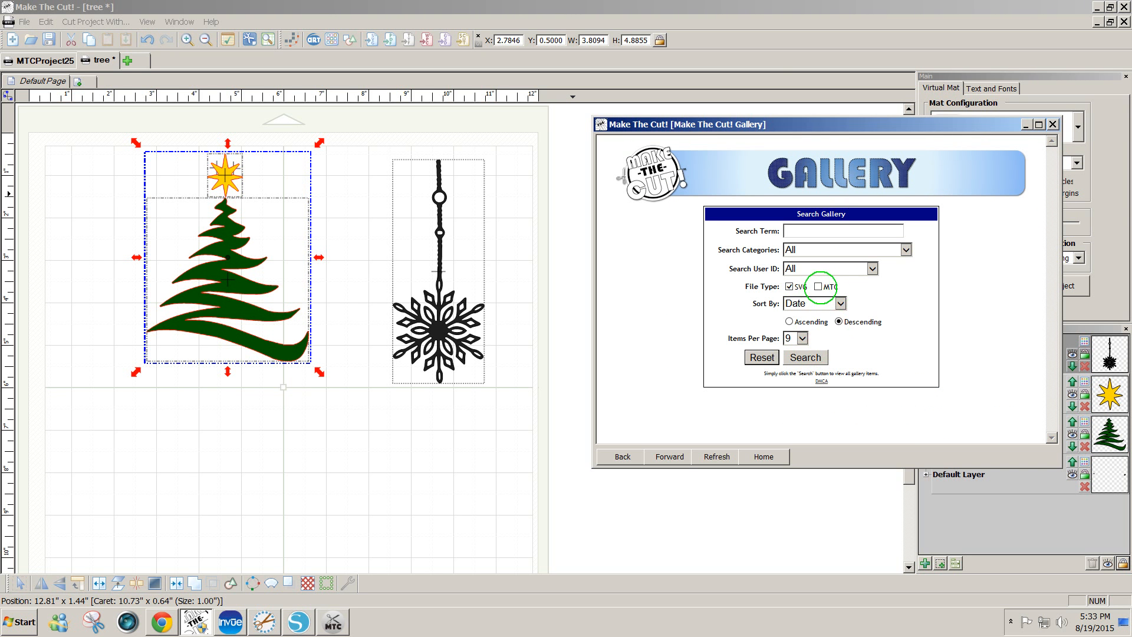
click(817, 286)
click(802, 357)
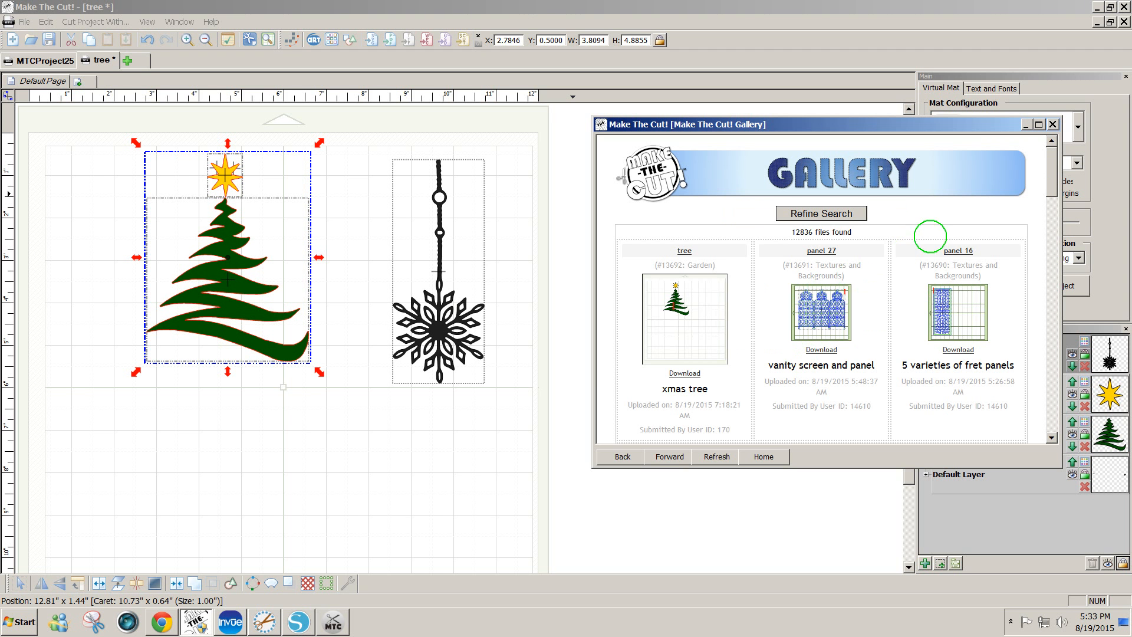
drag(1051, 185, 1044, 157)
Refine the gallery search with the term "Butterflies and birds"
click(832, 209)
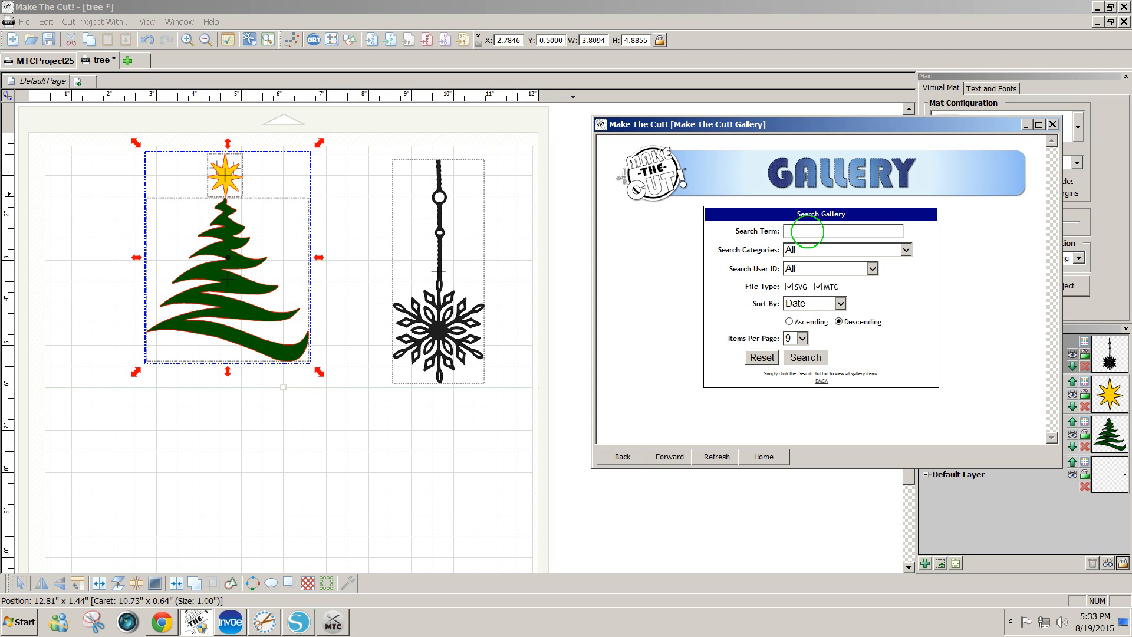
text(Butterflies and birds)
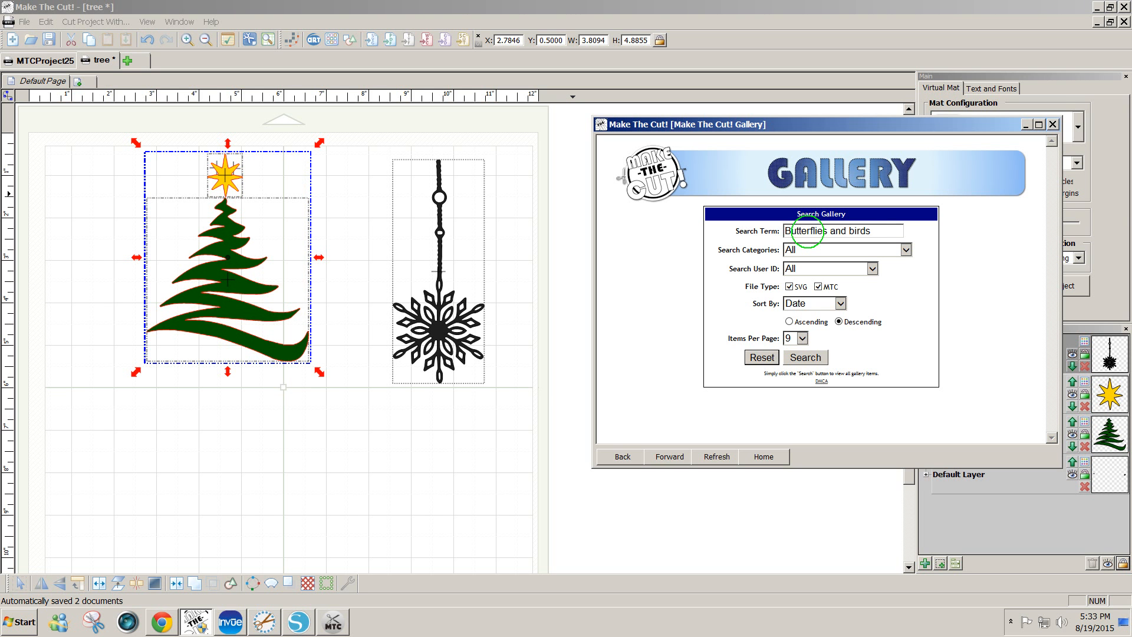
click(805, 357)
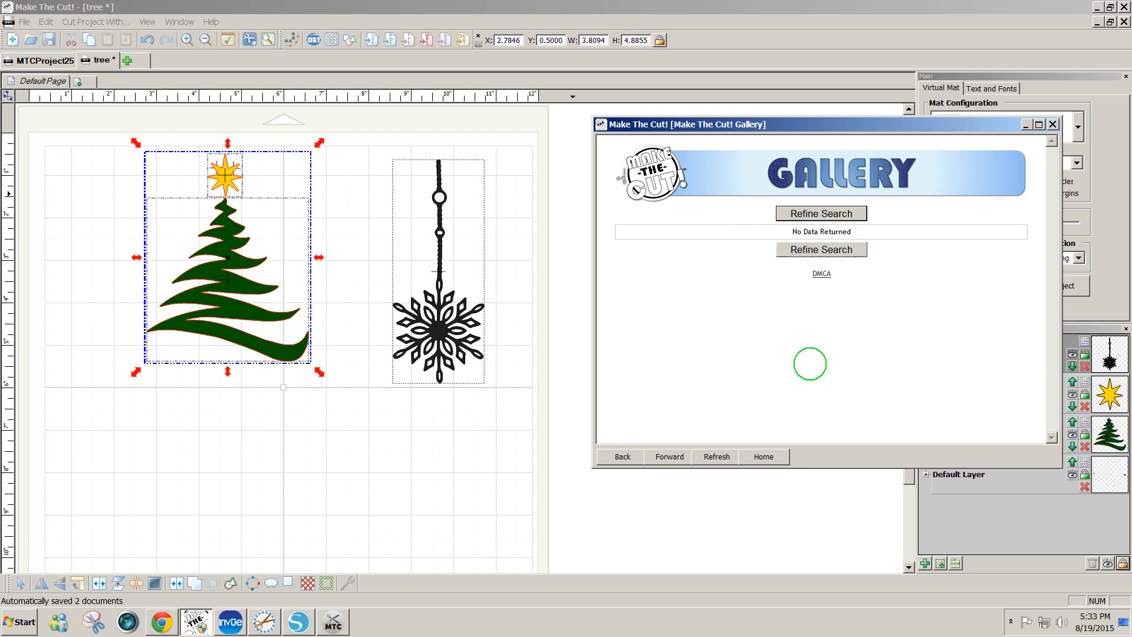
Shorten the gallery search term to "Butterflies", run the search and browse the designs found
click(833, 212)
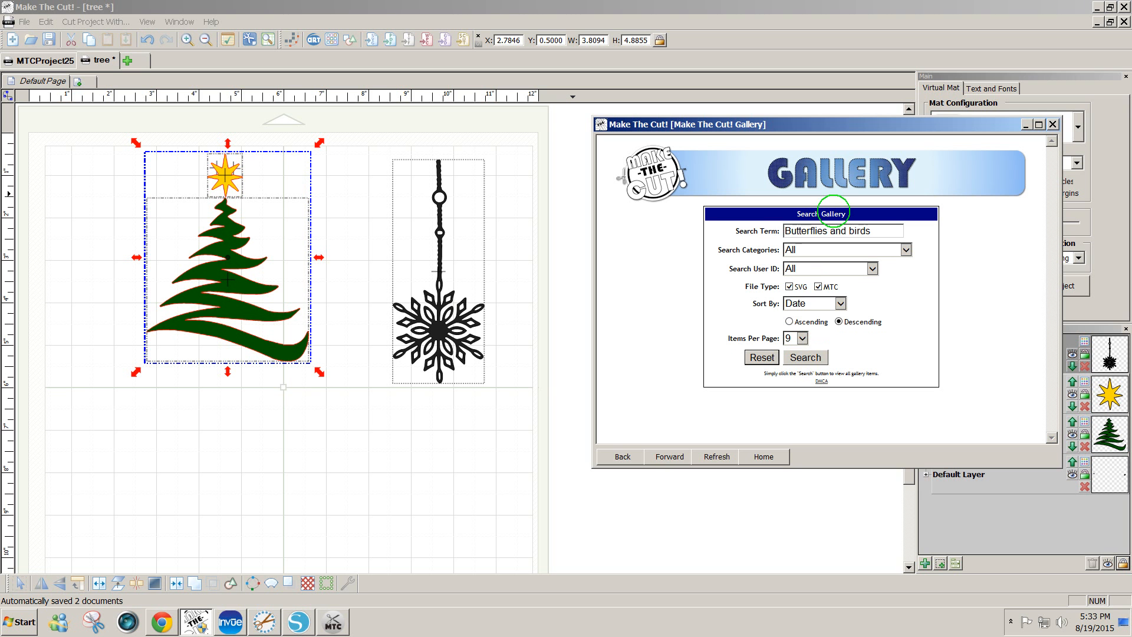
drag(882, 233, 836, 232)
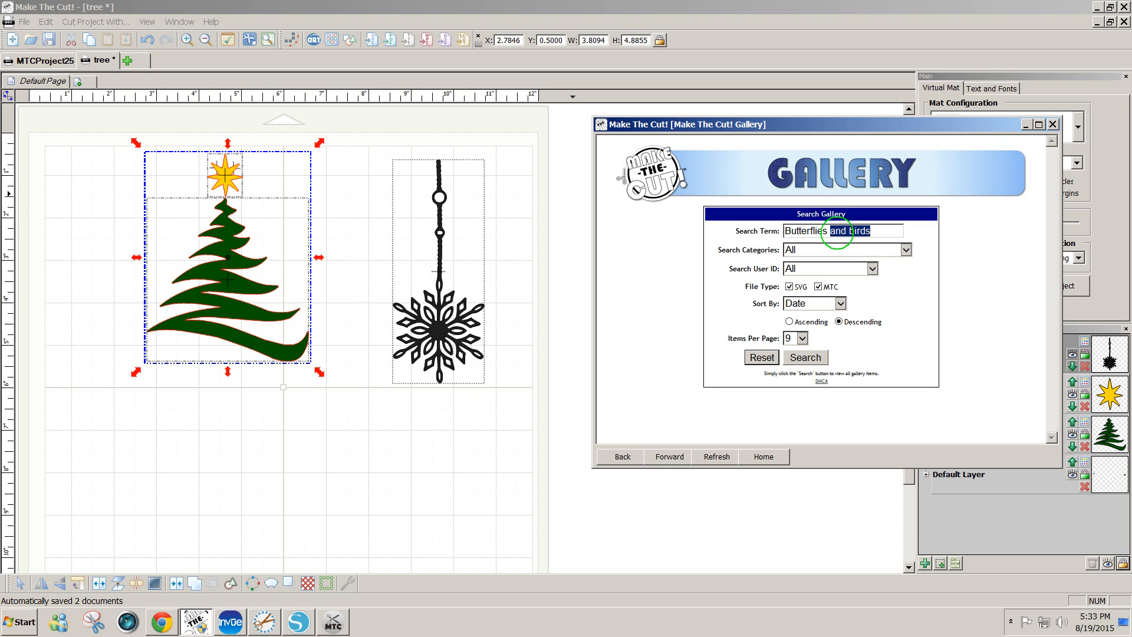
click(878, 231)
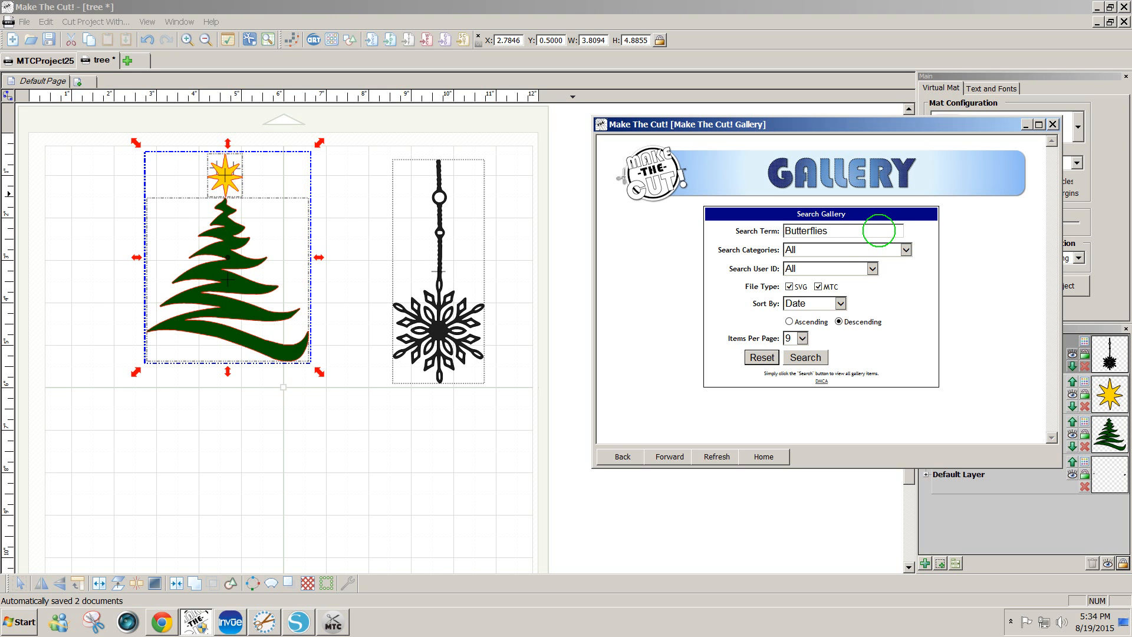
click(808, 357)
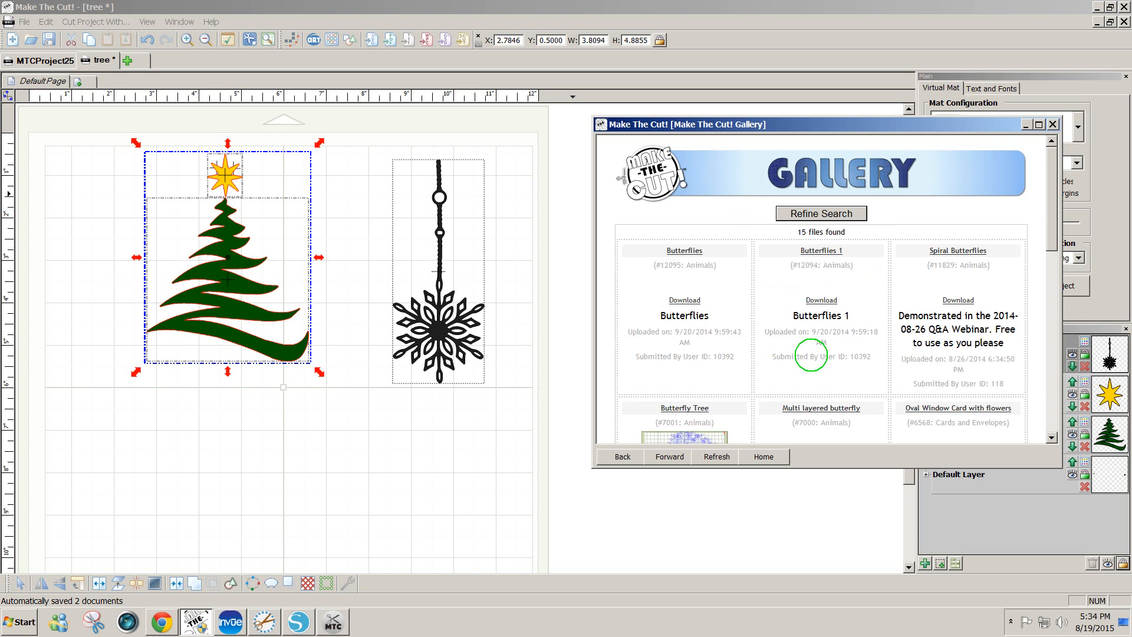
scroll(1042, 239, down, 3)
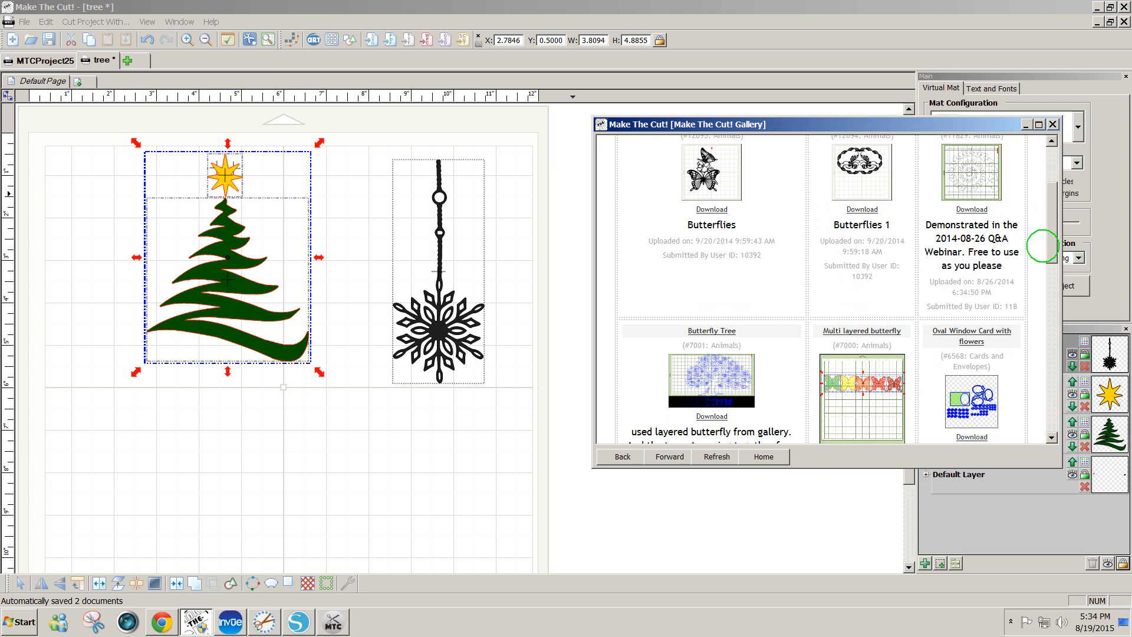
scroll(1042, 241, up, 3)
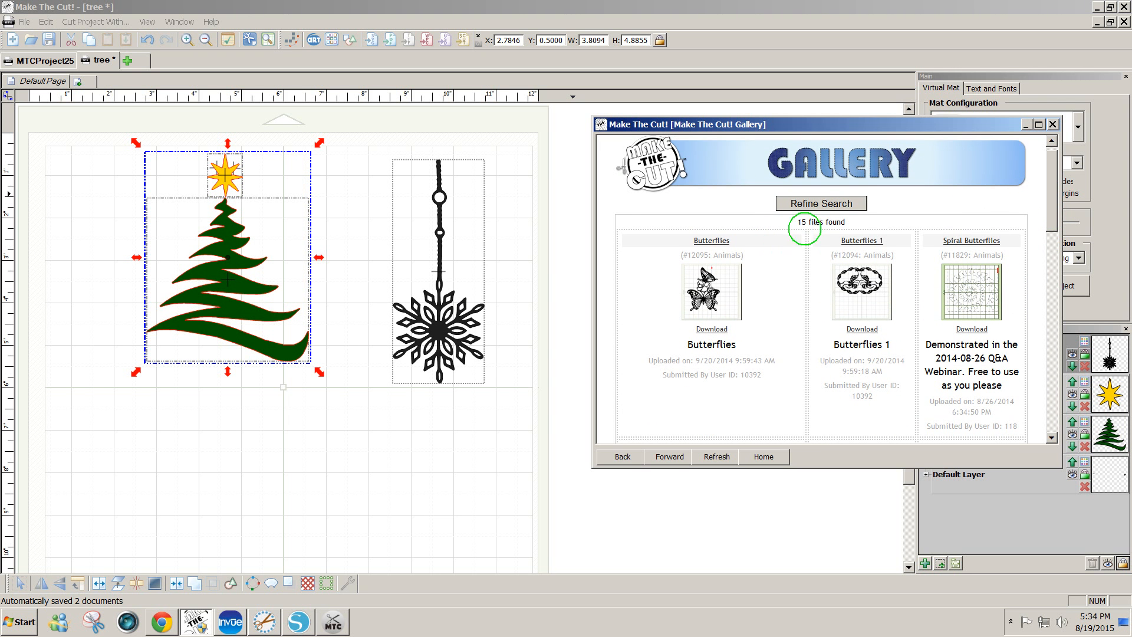
drag(1049, 215, 1032, 429)
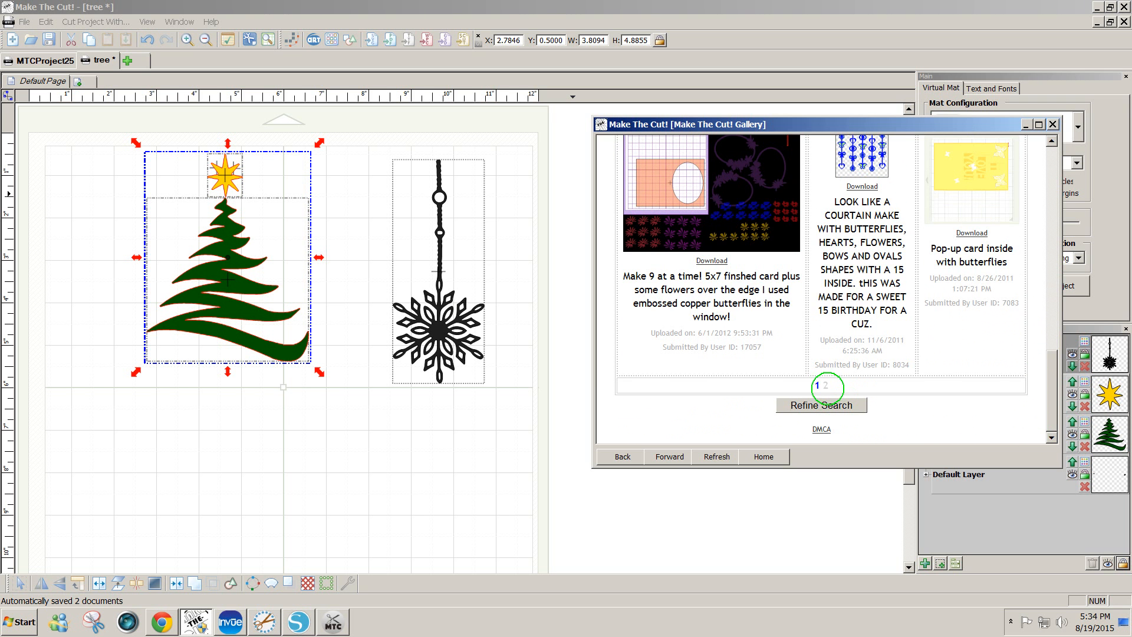
Go to page 2 of the butterfly search results and download the Butterfly pop-ups design
click(825, 386)
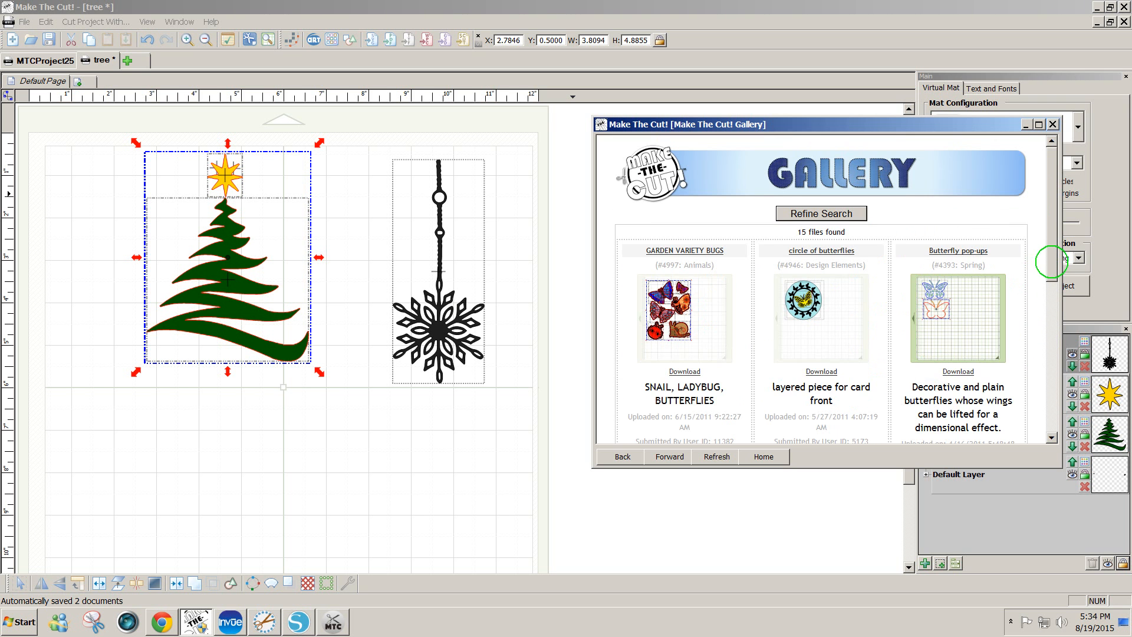
drag(1051, 265, 1059, 239)
click(955, 371)
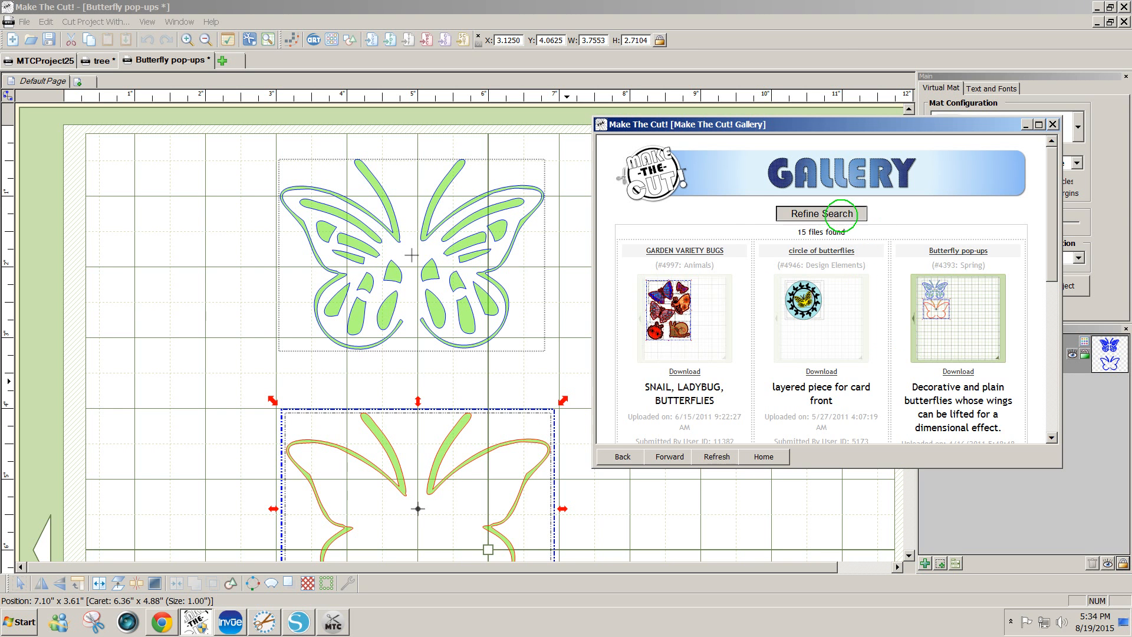
Clear the gallery search term, search all SVG and MTC designs, and browse page 103 of the results
click(840, 215)
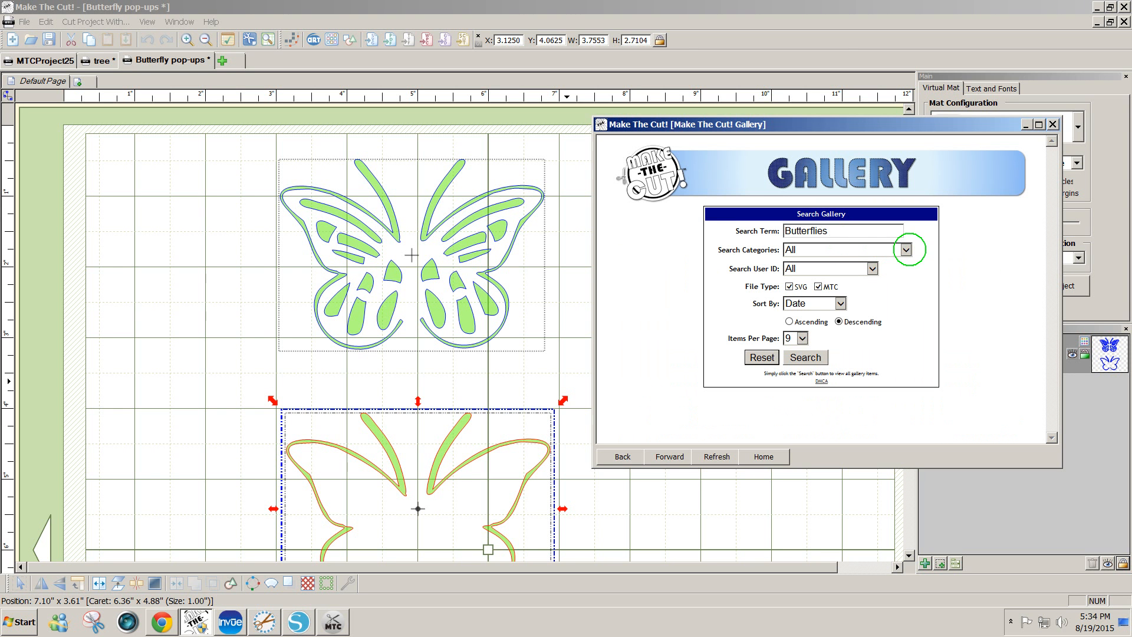
drag(859, 230, 701, 222)
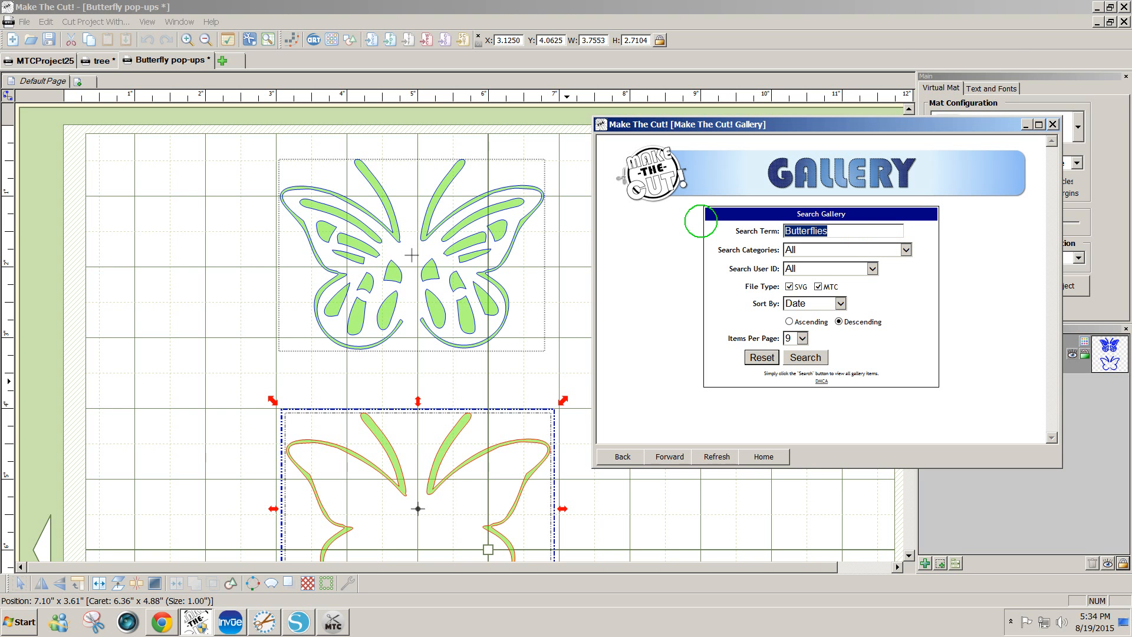
click(837, 231)
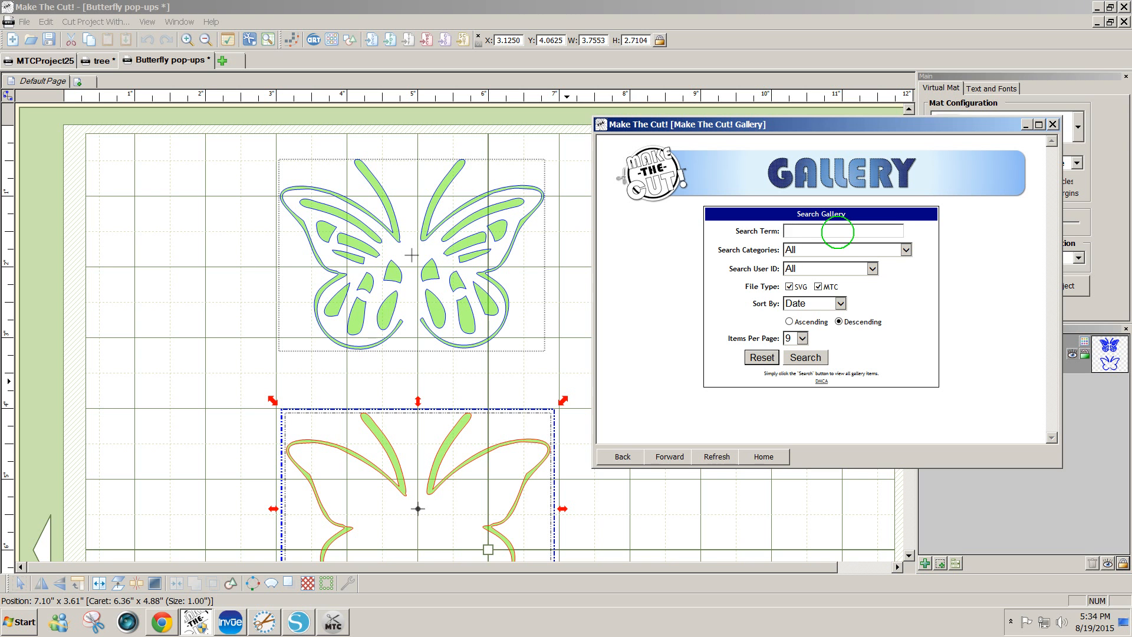
click(807, 358)
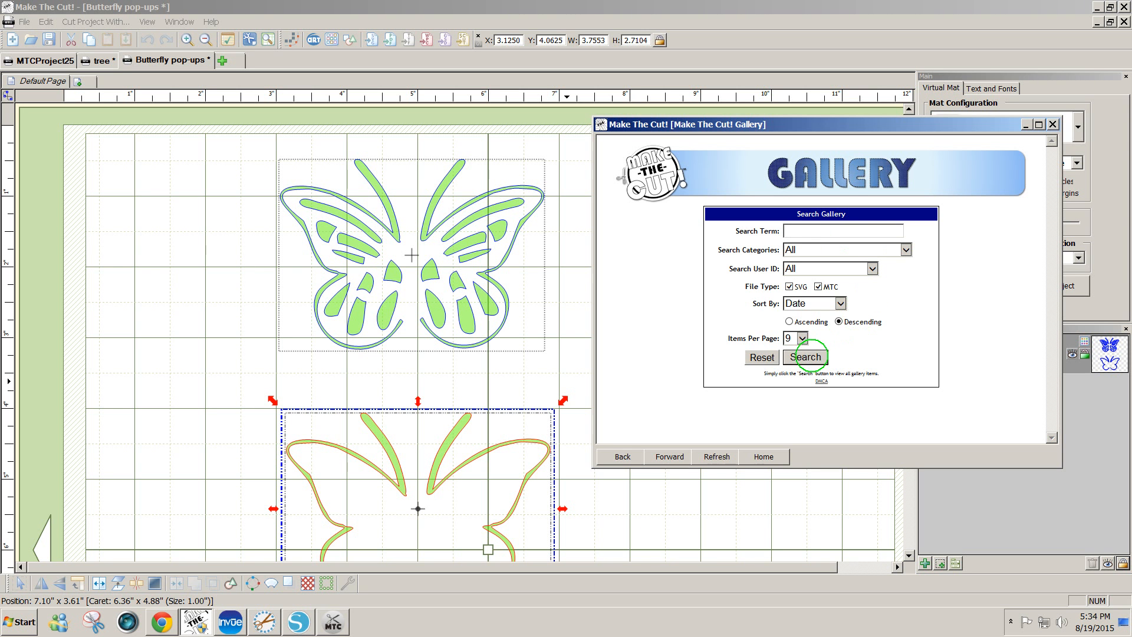
drag(1047, 177, 1052, 292)
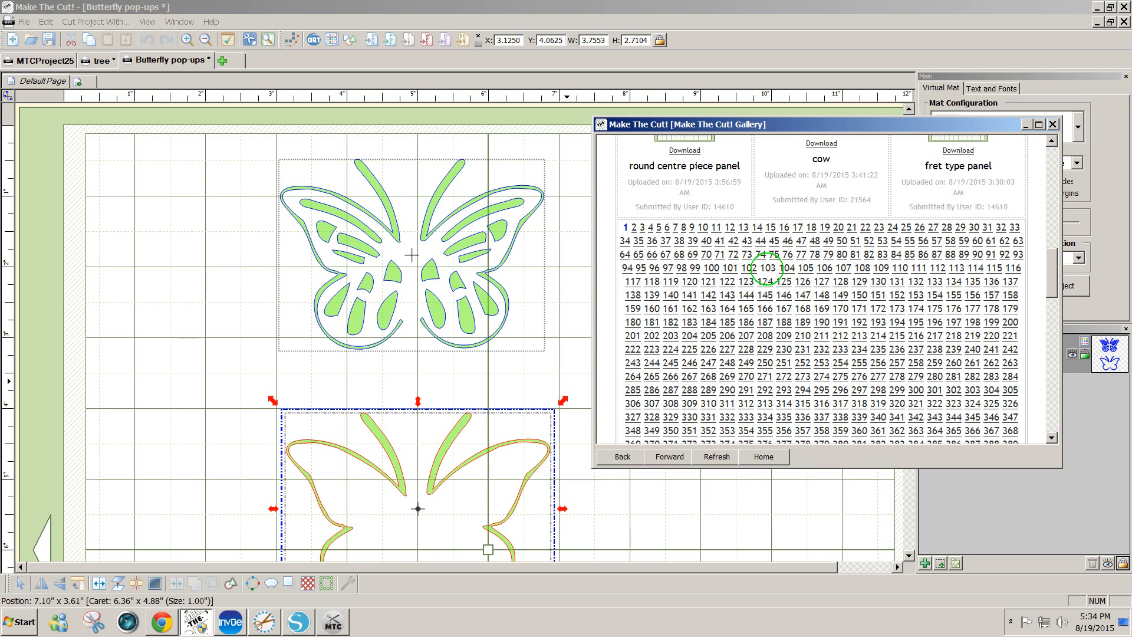
click(767, 268)
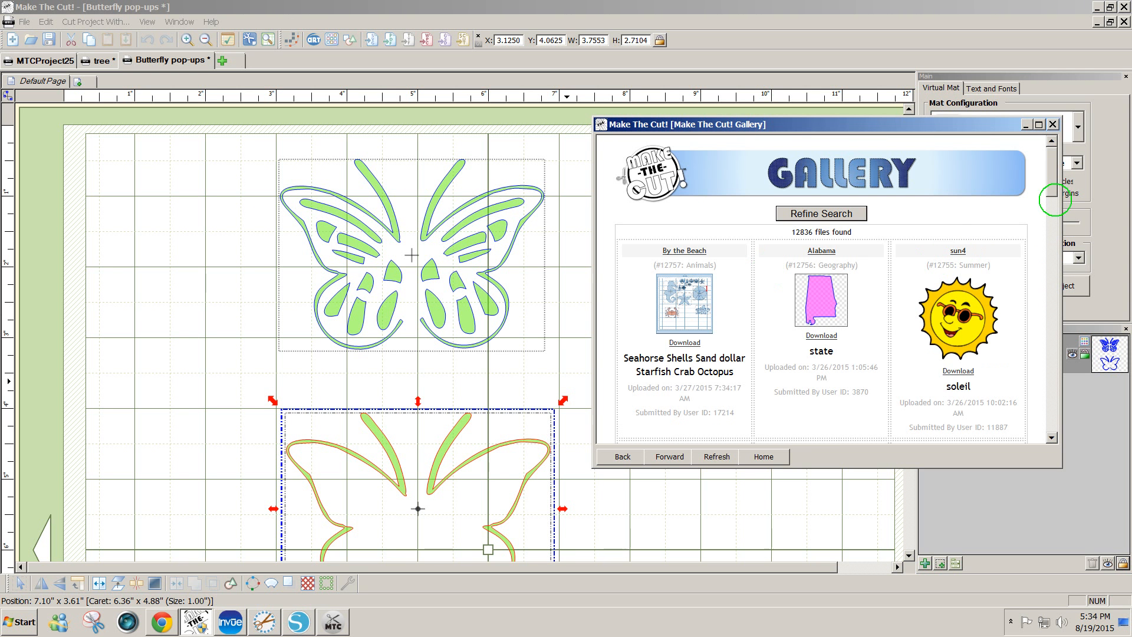
mouse_move(1053, 186)
mouse_down()
mouse_move(1023, 379)
mouse_move(1042, 369)
mouse_move(1046, 185)
mouse_up()
Switch to Cricut Design Space and move the tree with its star to about X 1.25 in, Y 1.08 in
click(163, 622)
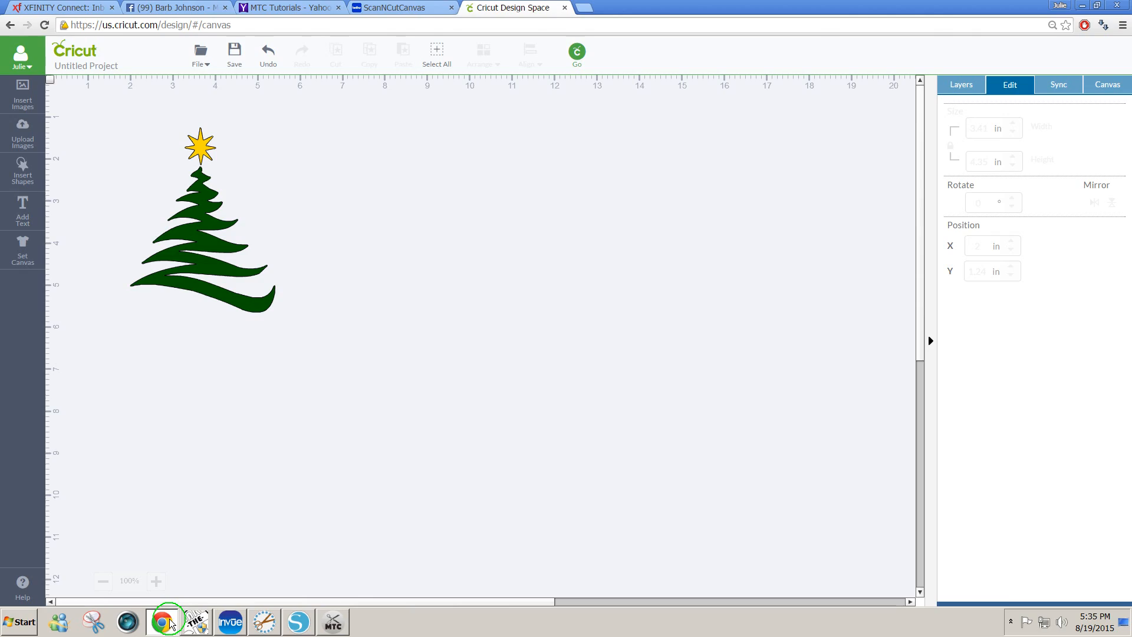
click(202, 219)
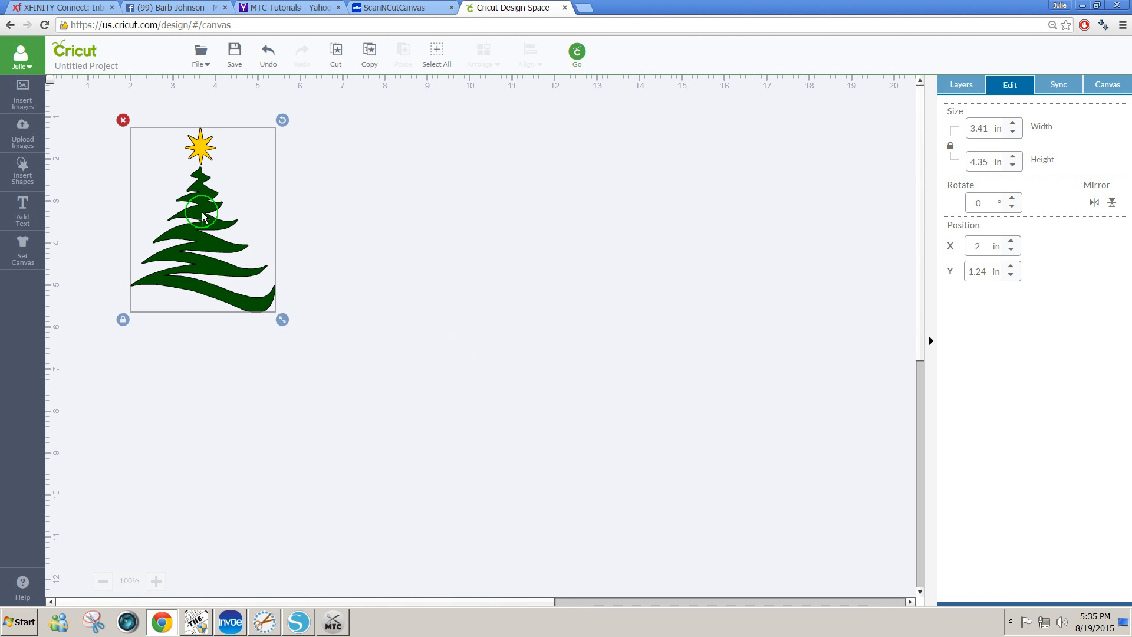
drag(198, 231, 166, 225)
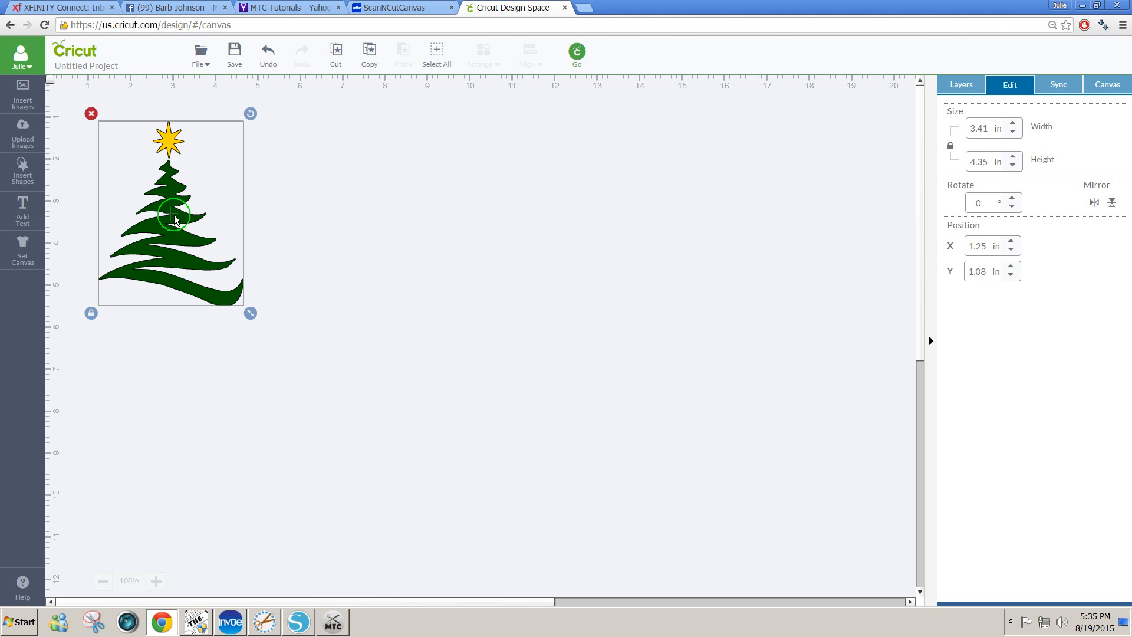
Ungroup the star from the tree, try moving the tree away from it, undo that move and deselect
right_click(174, 215)
click(193, 233)
drag(163, 233, 273, 190)
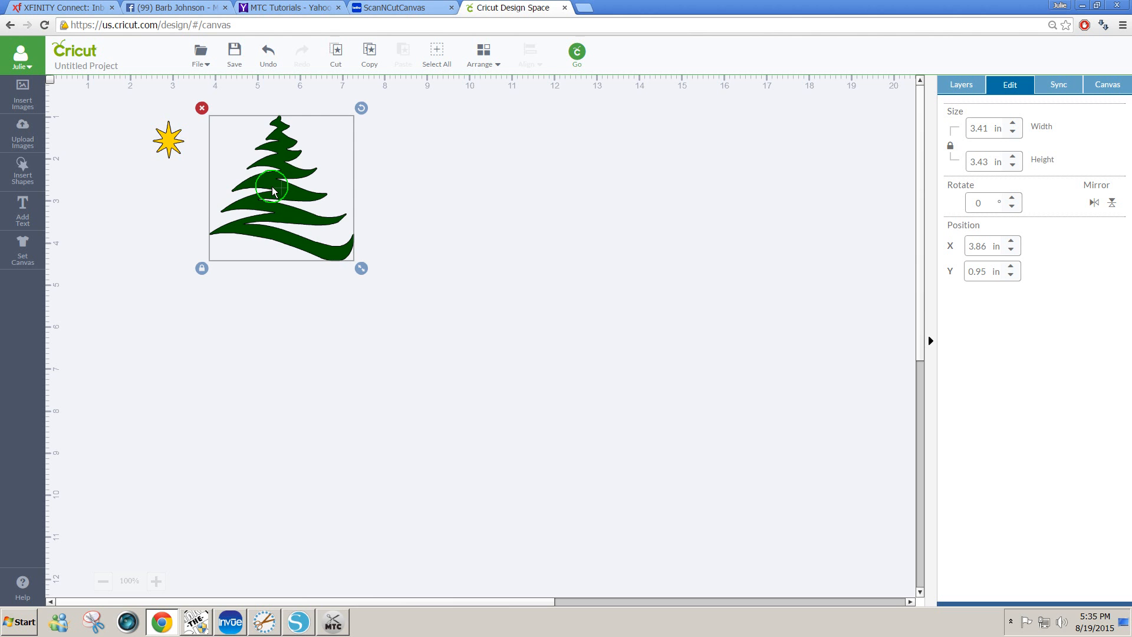
key(ctrl+z)
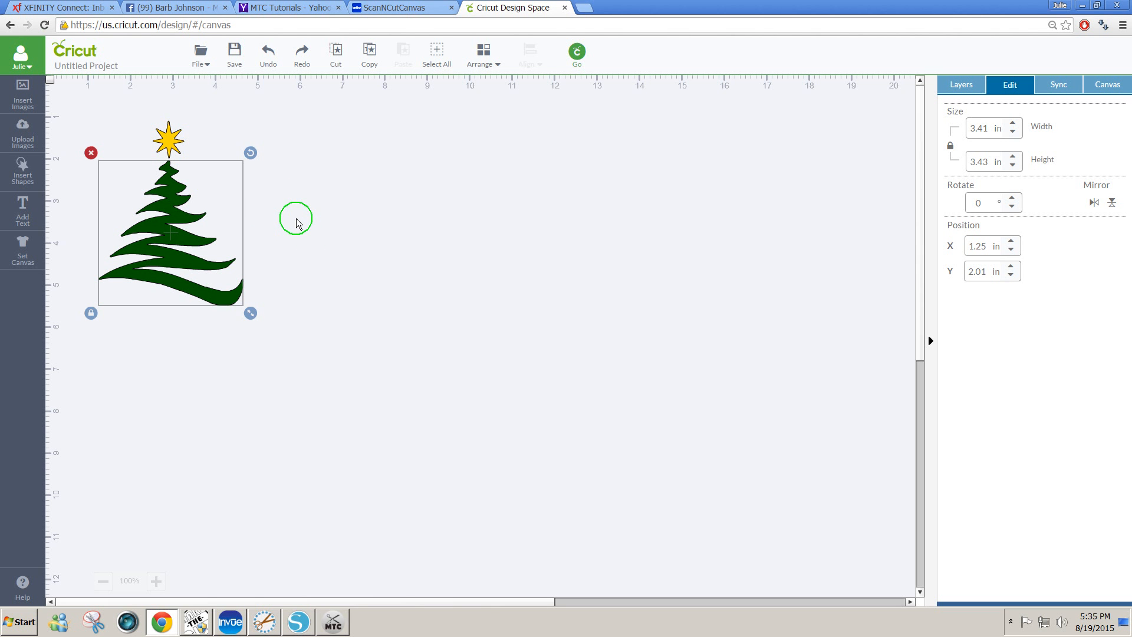
click(297, 223)
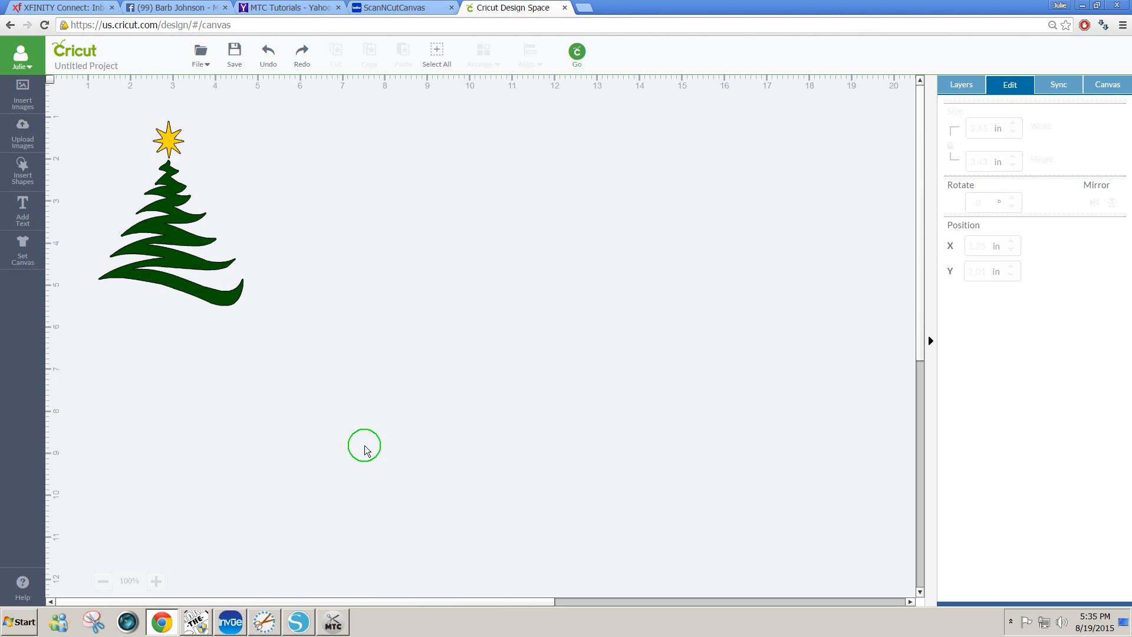
Return to Make The Cut and search the gallery again with an empty search term
click(191, 627)
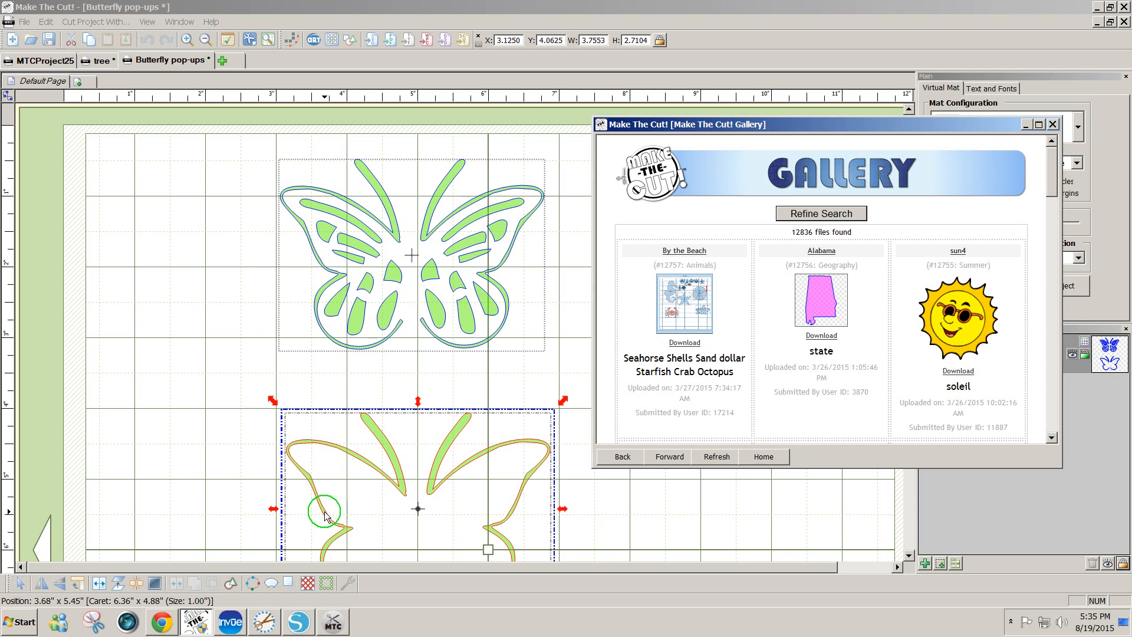
click(837, 214)
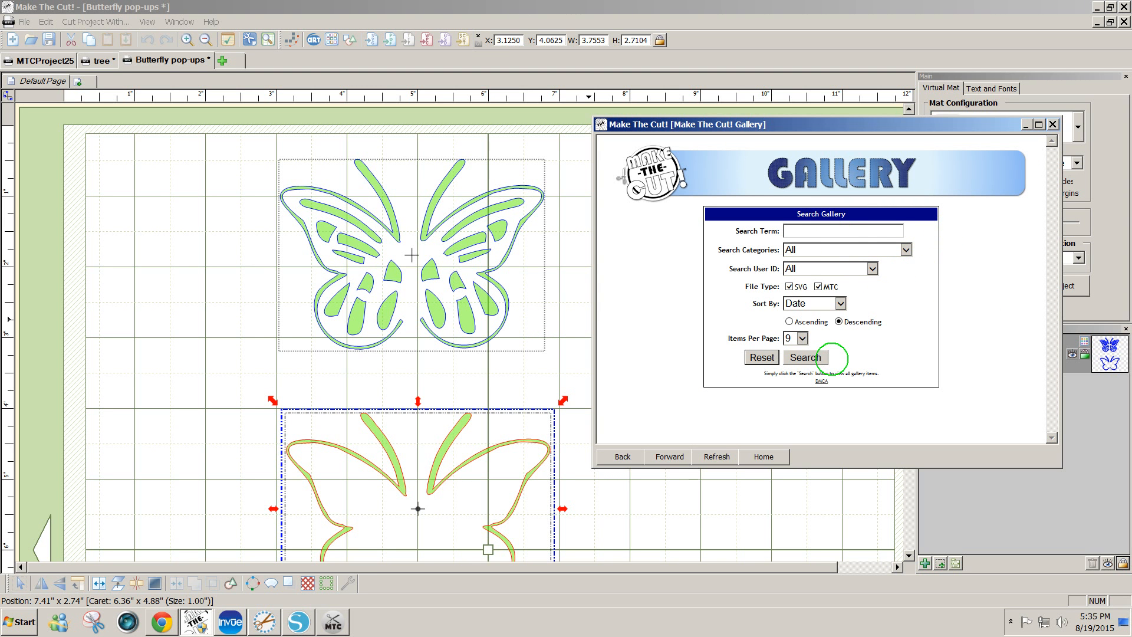
click(805, 356)
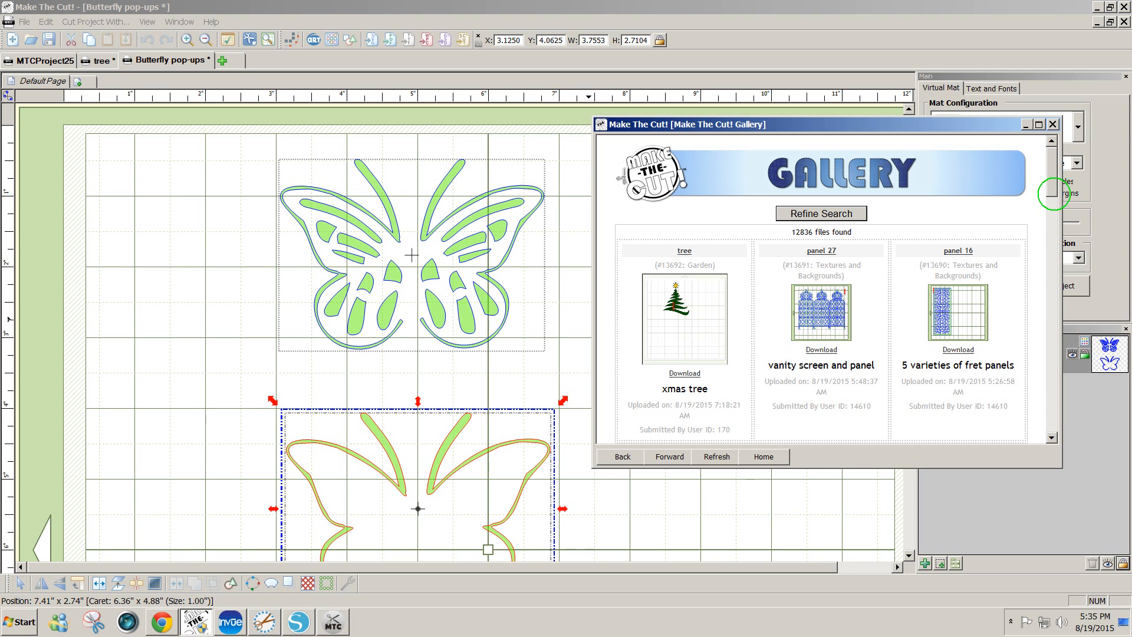
mouse_move(1048, 185)
mouse_down()
mouse_move(1052, 266)
mouse_move(1104, 247)
mouse_move(1114, 131)
mouse_move(1052, 184)
mouse_up()
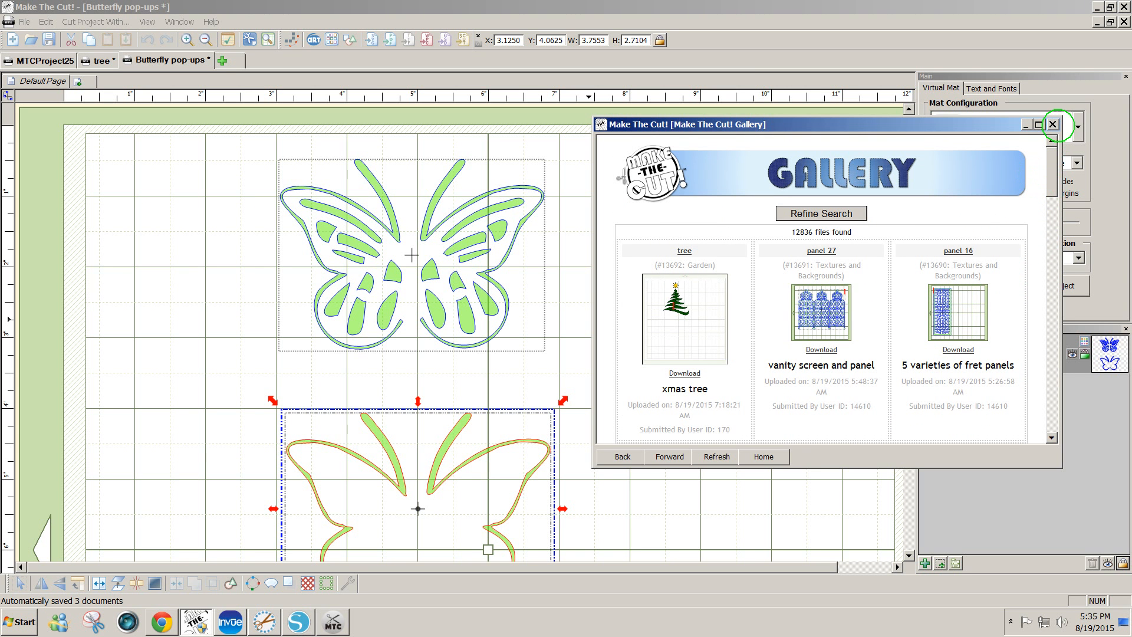
Close the gallery and set the virtual mat's color theme to Contrast
click(1053, 125)
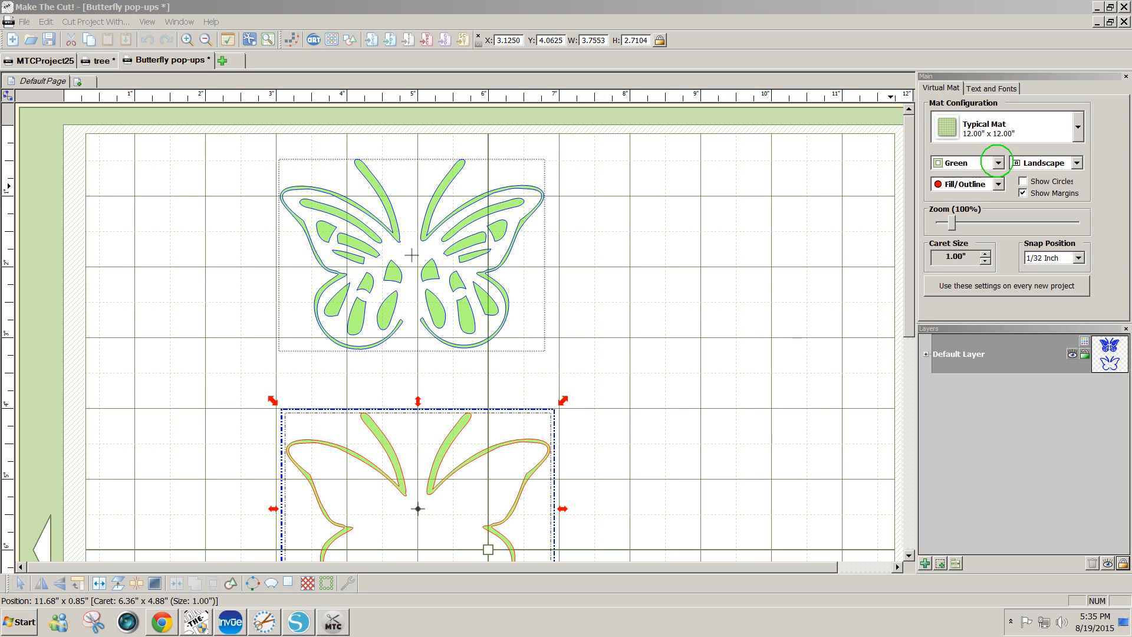
click(997, 163)
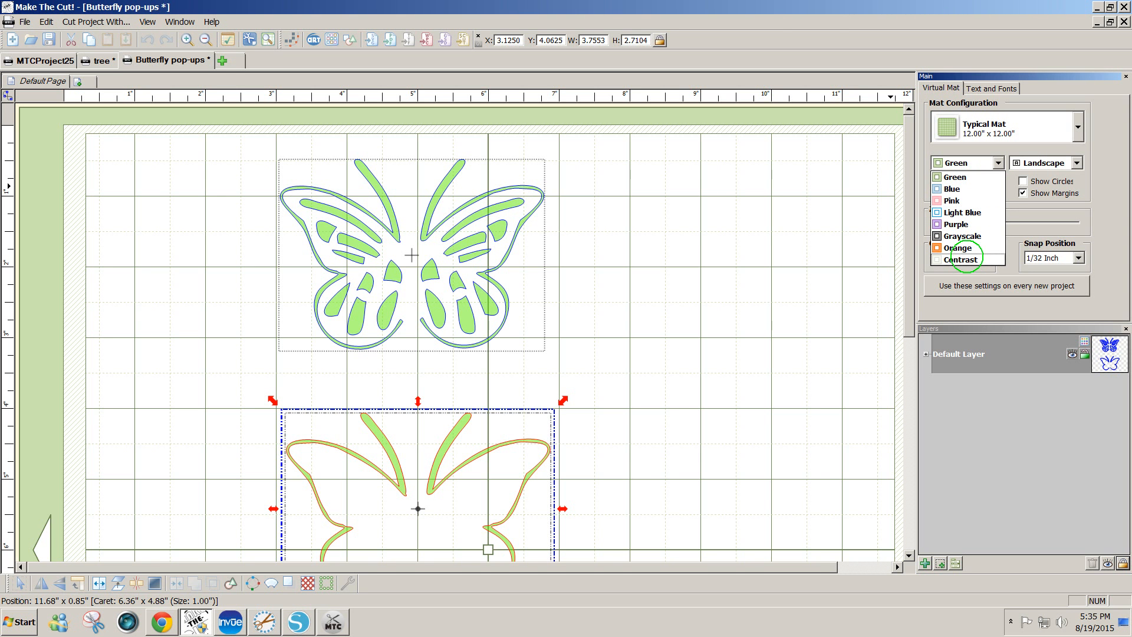
click(961, 260)
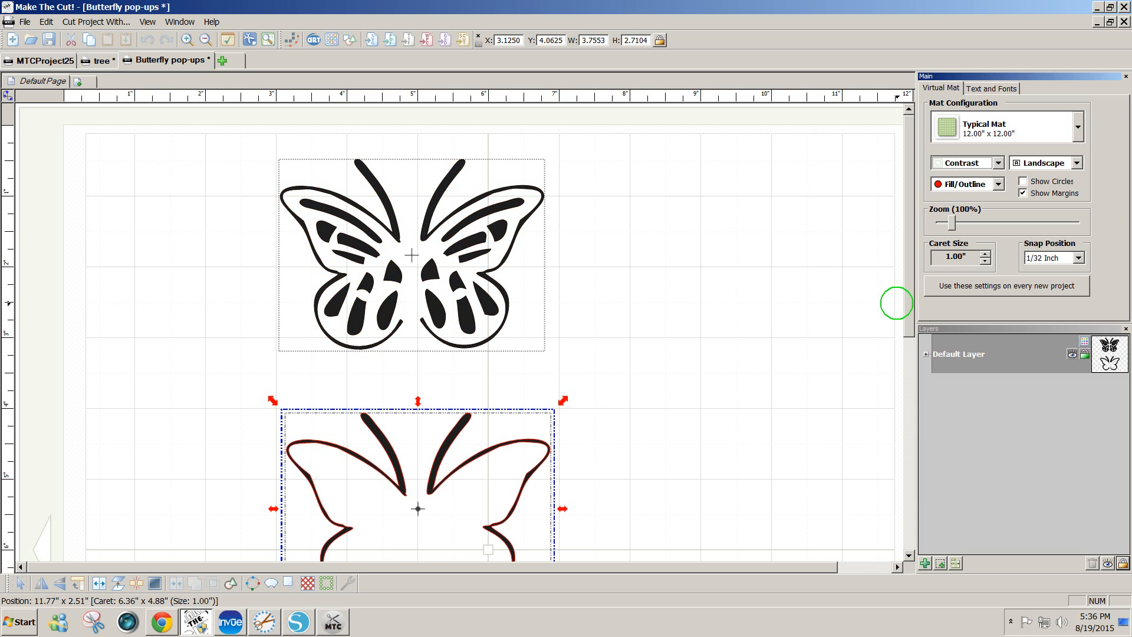
Split the butterflies' default layer with To Each Its Own and deselect the shapes
scroll(902, 309, down, 3)
drag(903, 364, 905, 310)
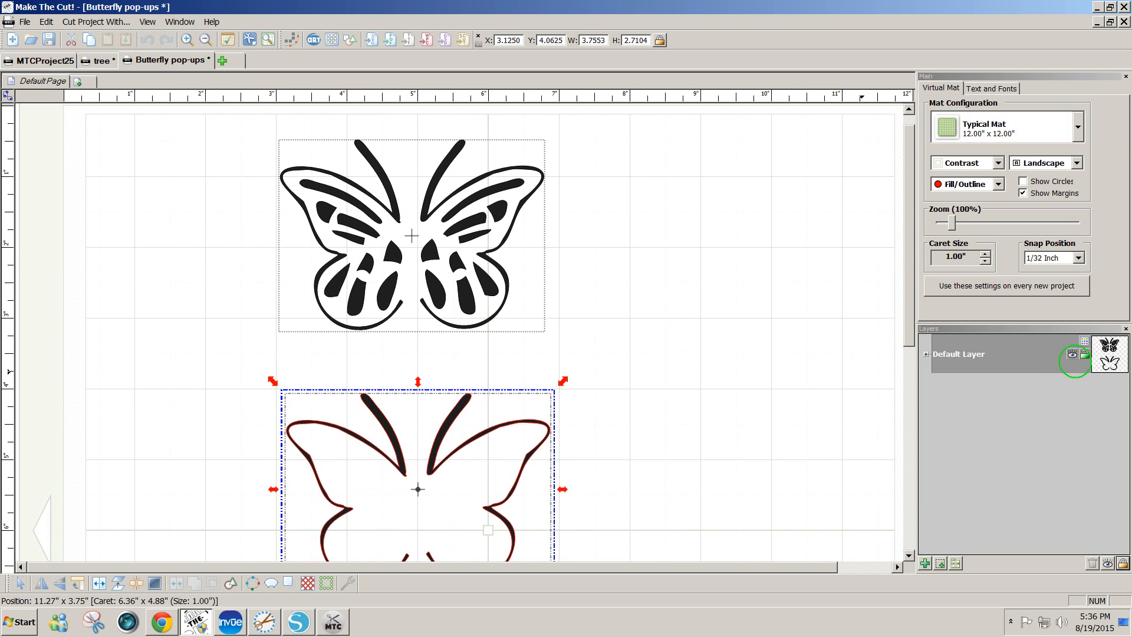
right_click(964, 354)
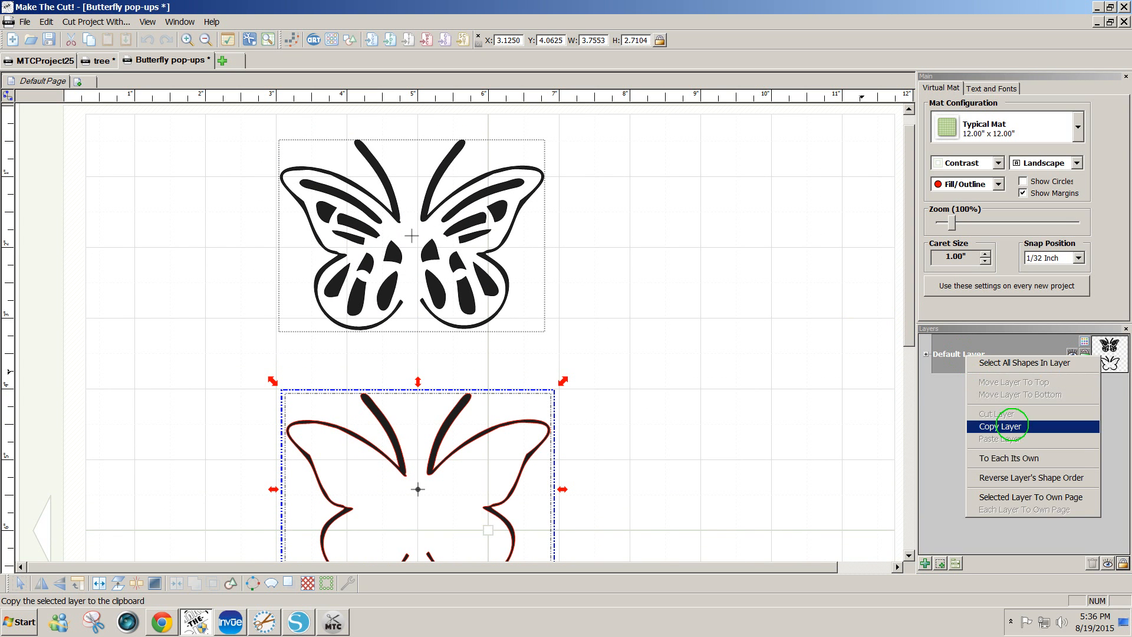
click(1007, 459)
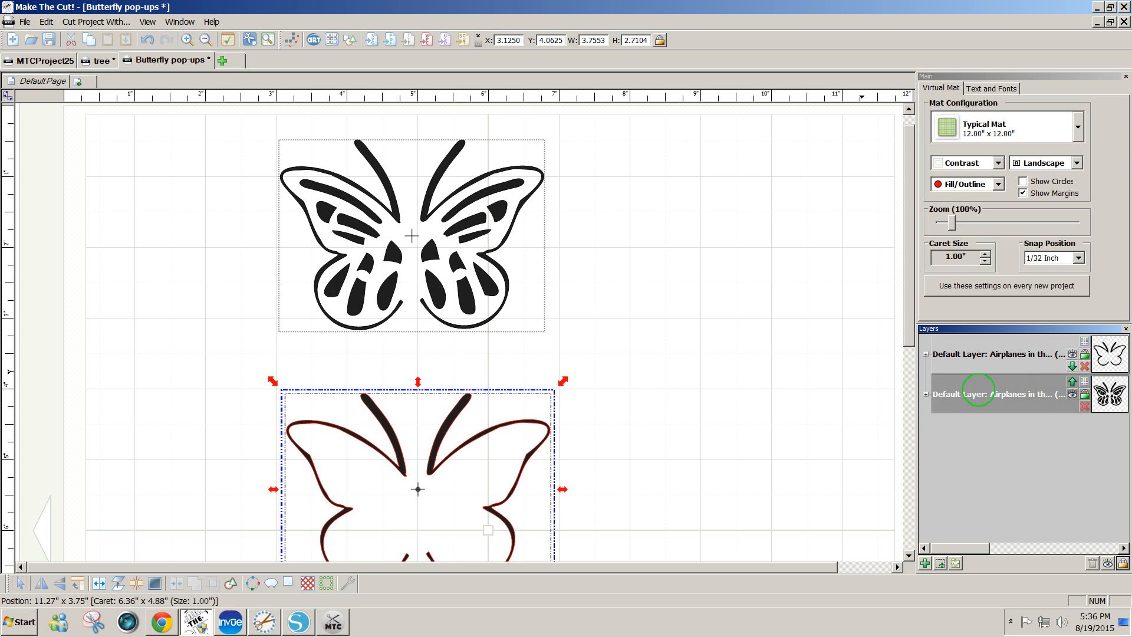
click(824, 420)
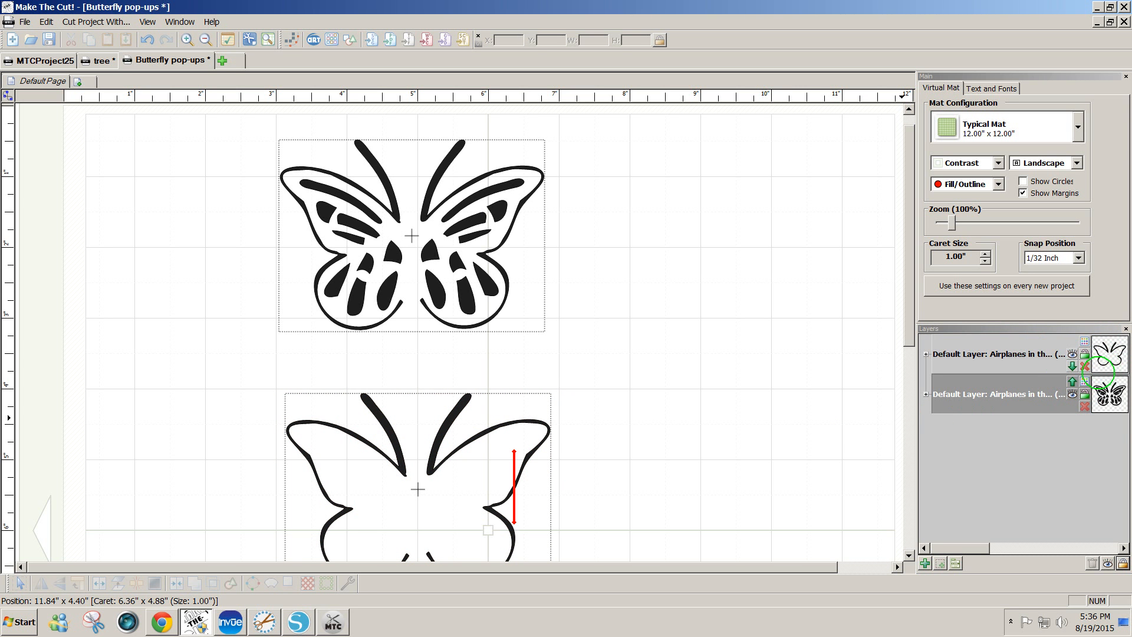
Color the detailed butterfly's layer dark red and the plain outline butterfly's layer pale pink
click(1100, 368)
click(1061, 415)
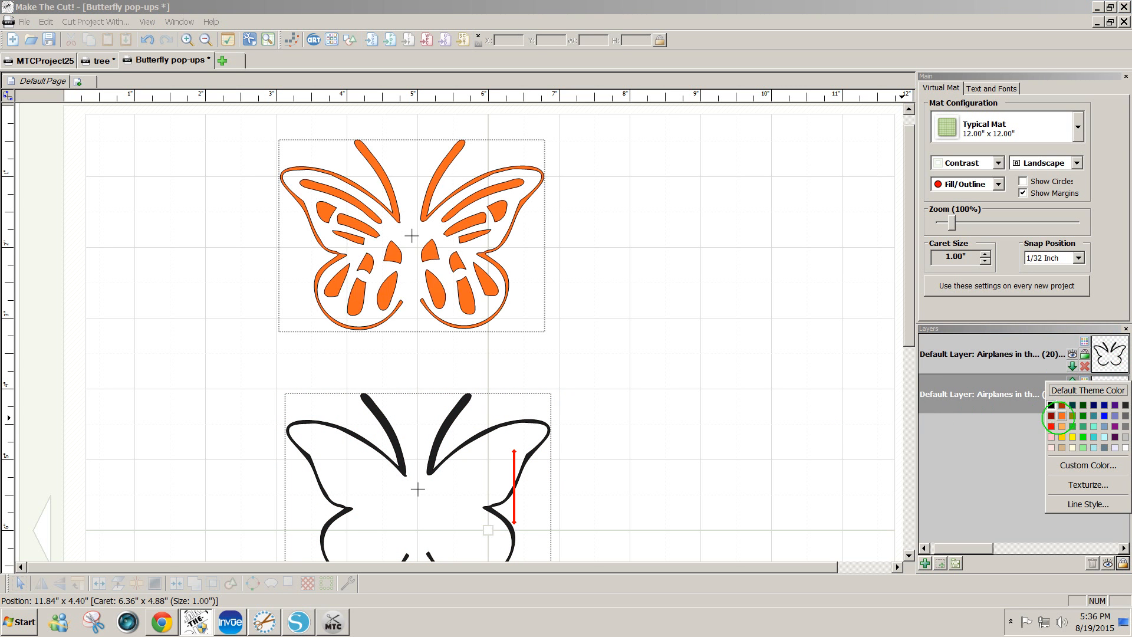
click(1051, 415)
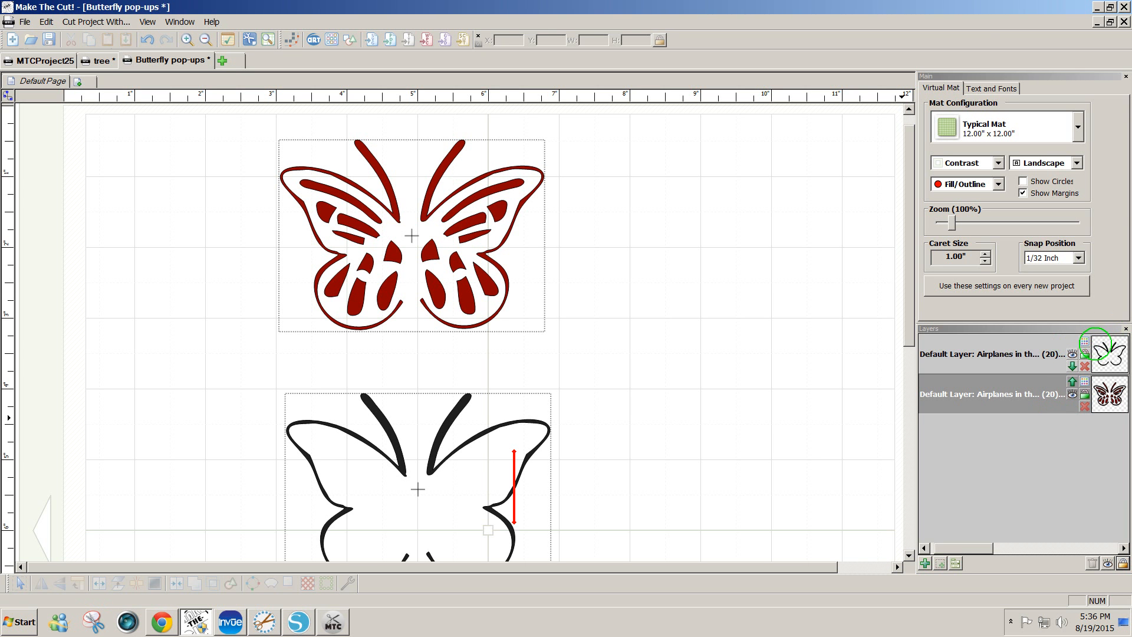
click(1084, 341)
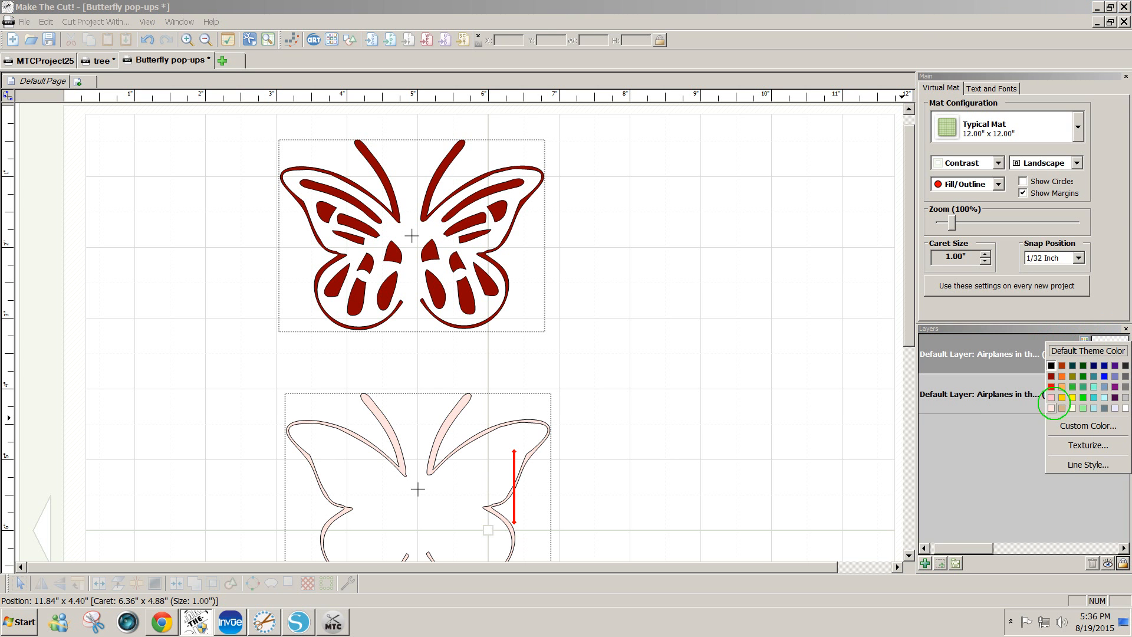
click(1051, 407)
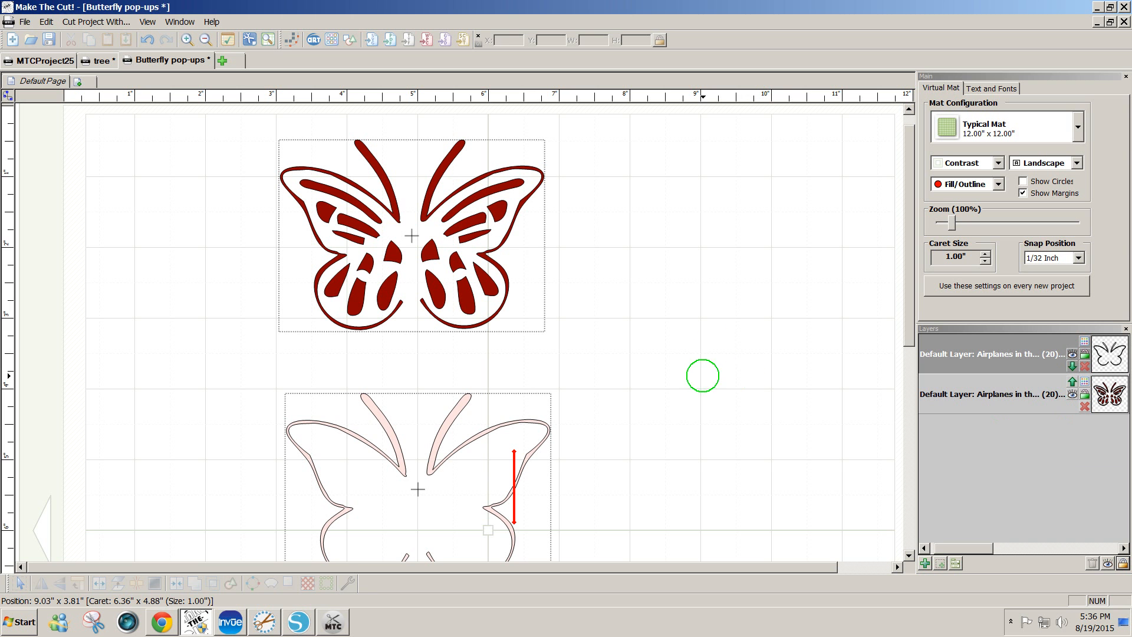
Select both butterflies and export them to the Desktop as an SVG file named Butterflies
drag(903, 335, 904, 357)
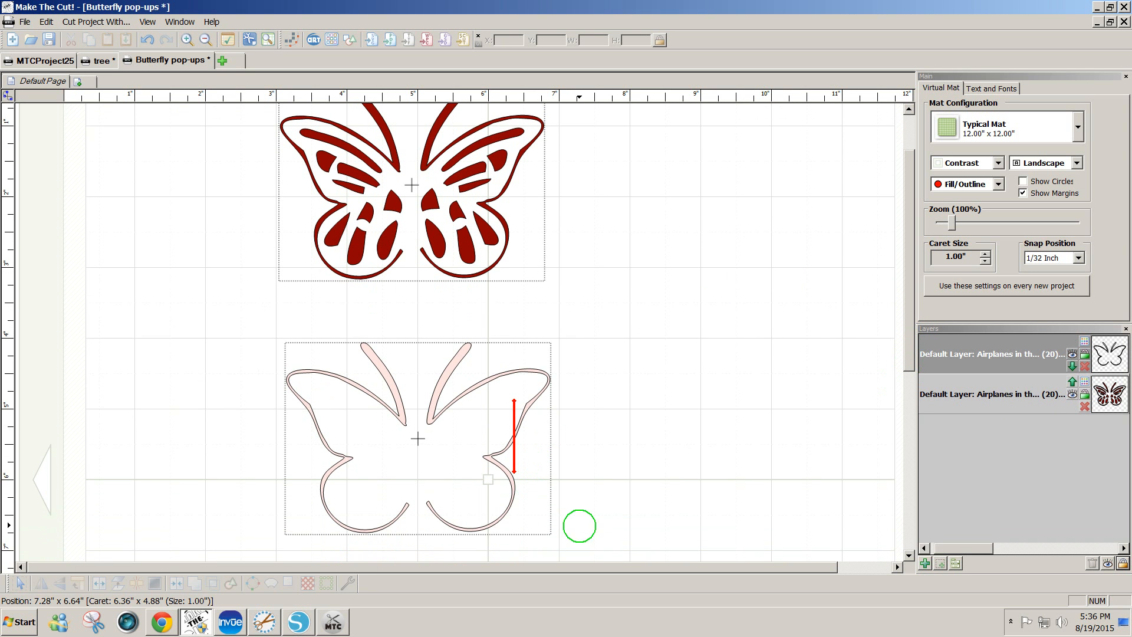
drag(583, 528, 151, 32)
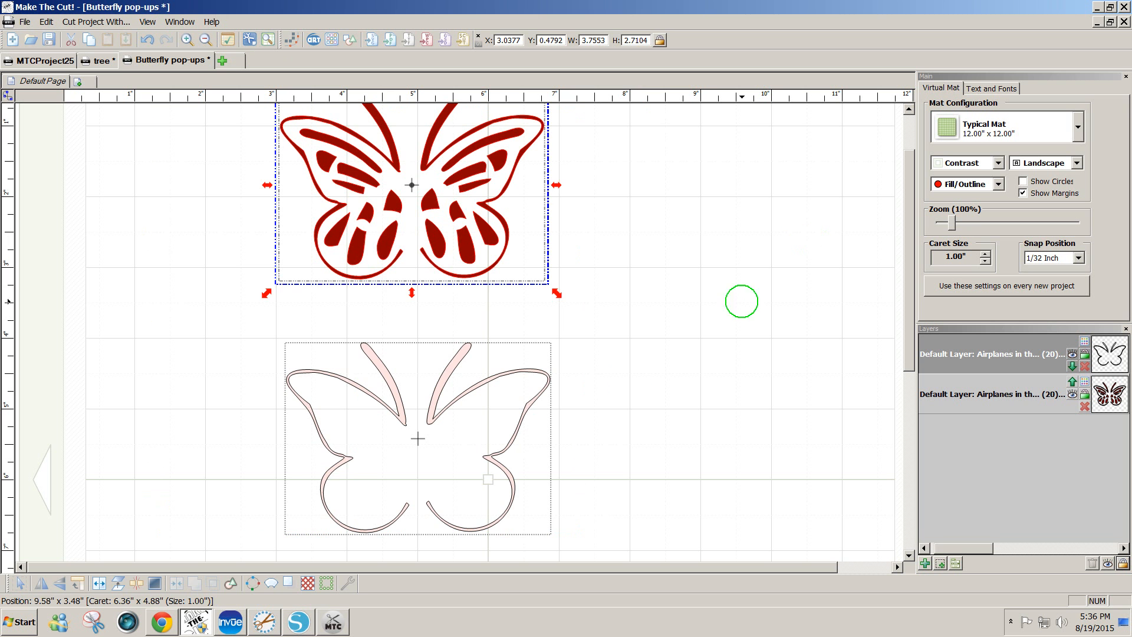
shift+click(434, 396)
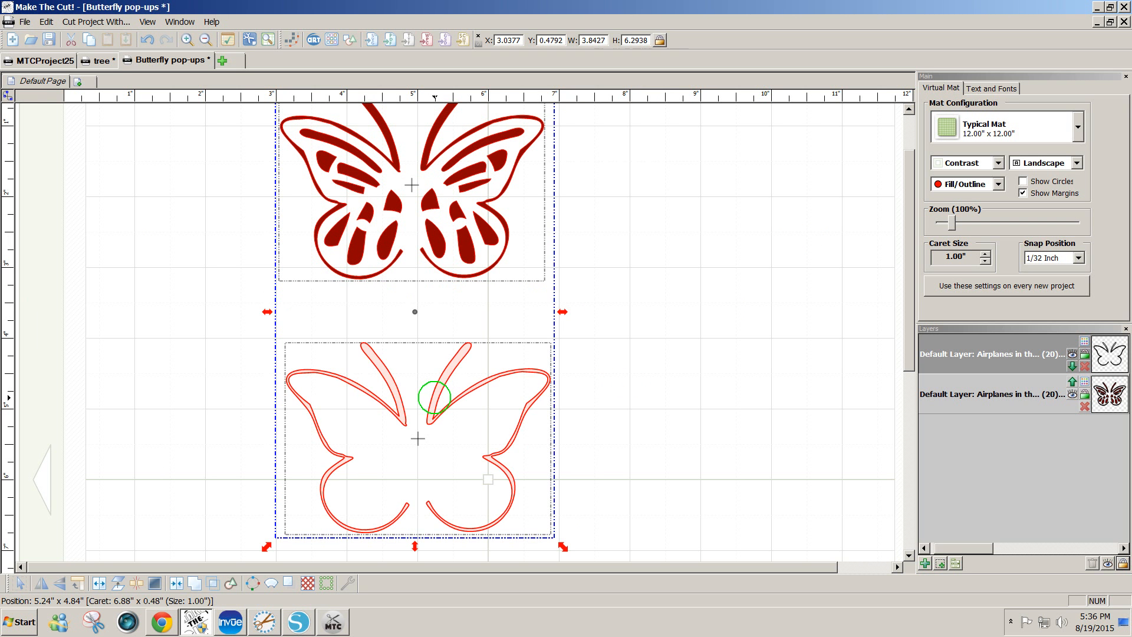
click(25, 22)
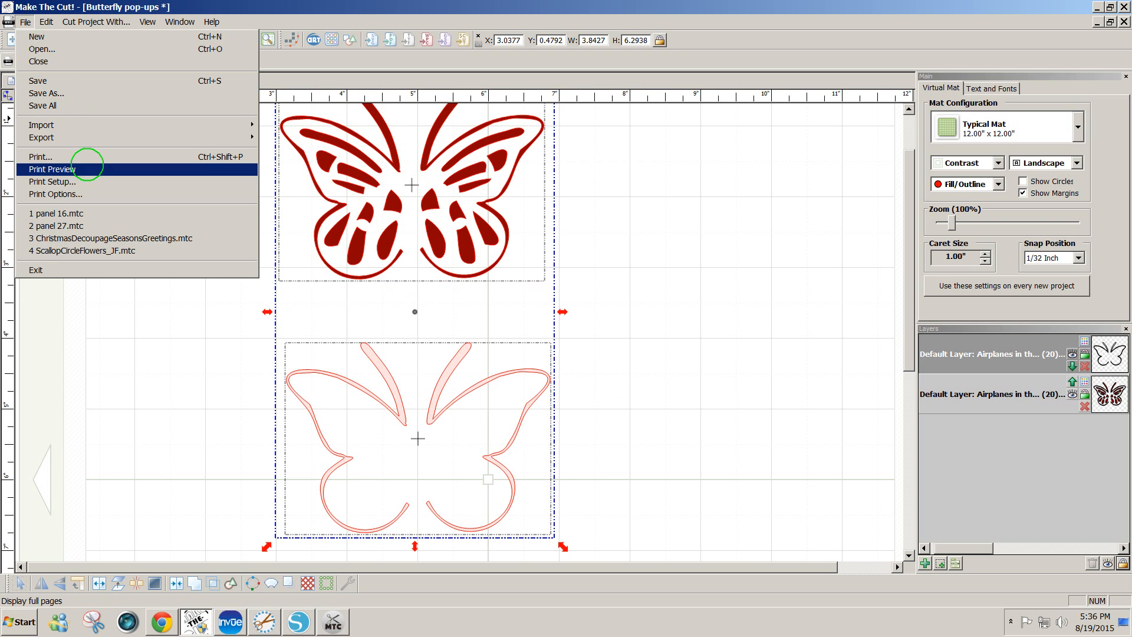
mouse_move(89, 136)
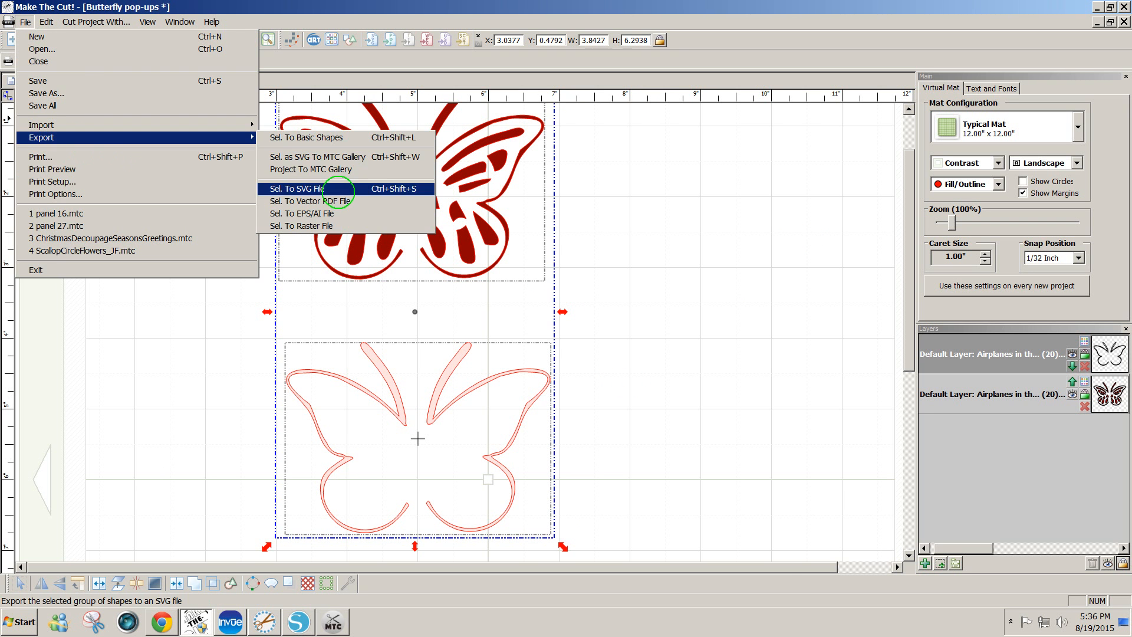
click(341, 188)
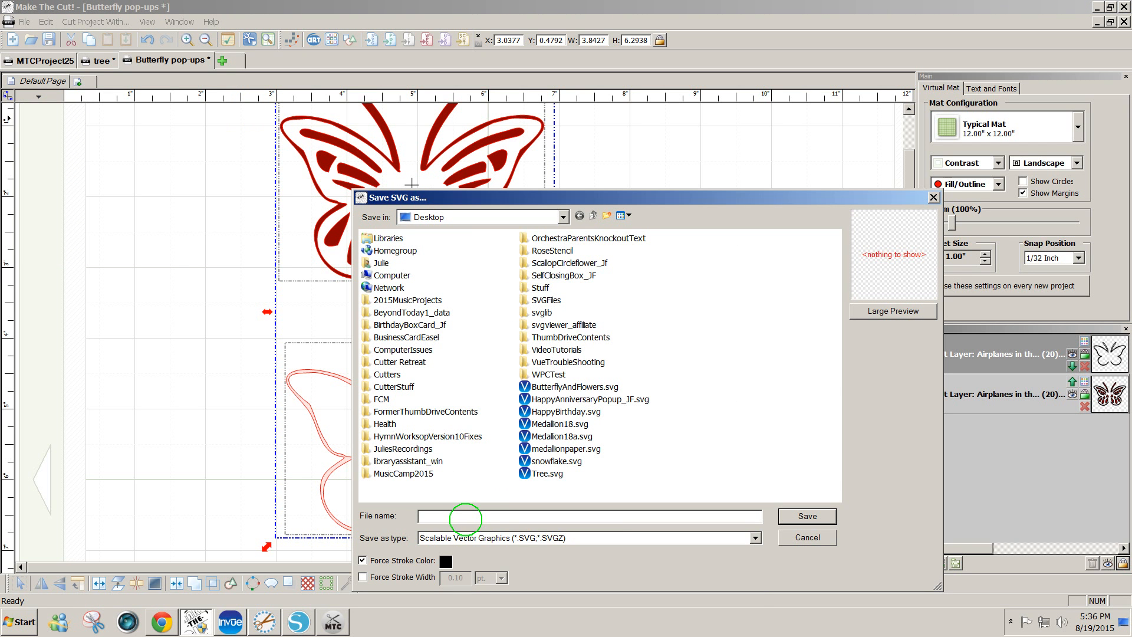
text(Butt)
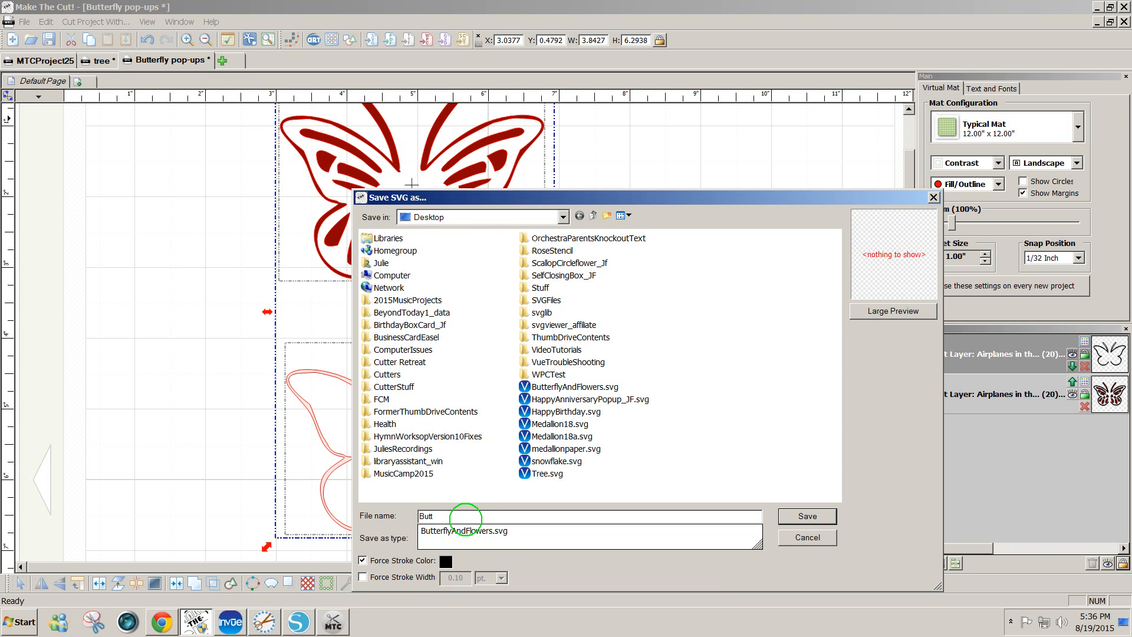
text(erflies)
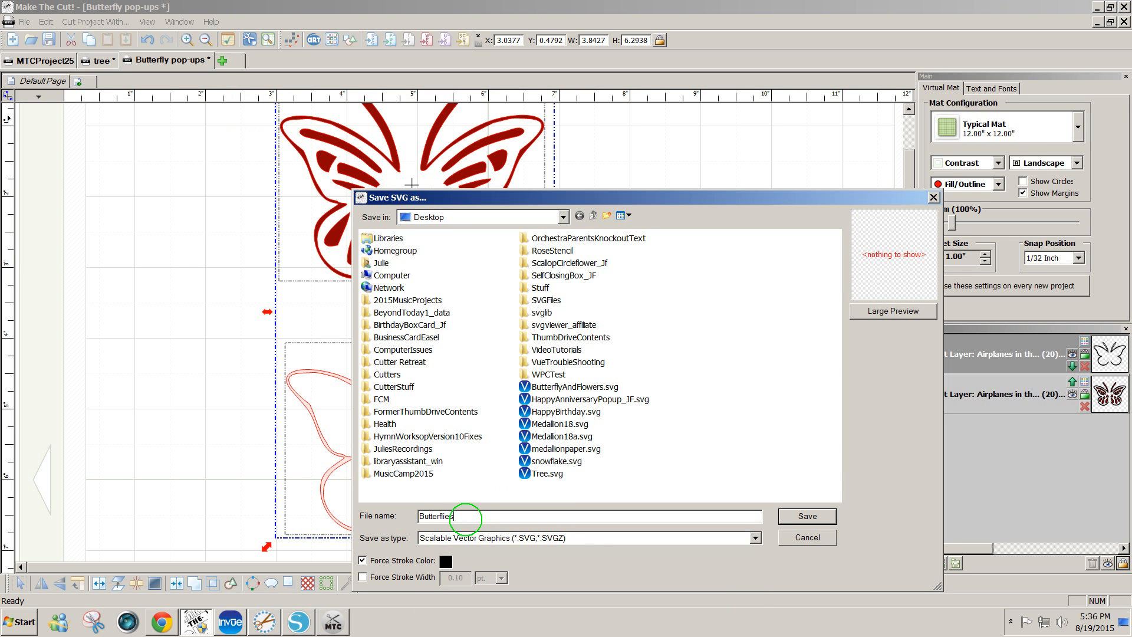
click(807, 516)
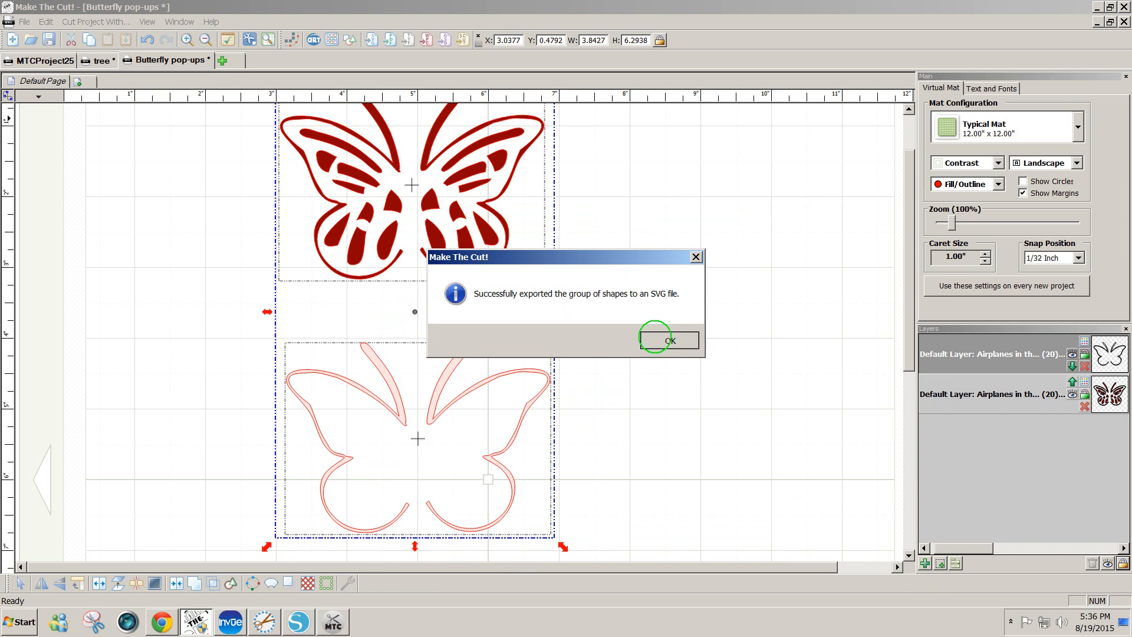
click(665, 340)
Switch to Cricut Design Space, delete the Christmas tree, and start a new project without saving
click(162, 621)
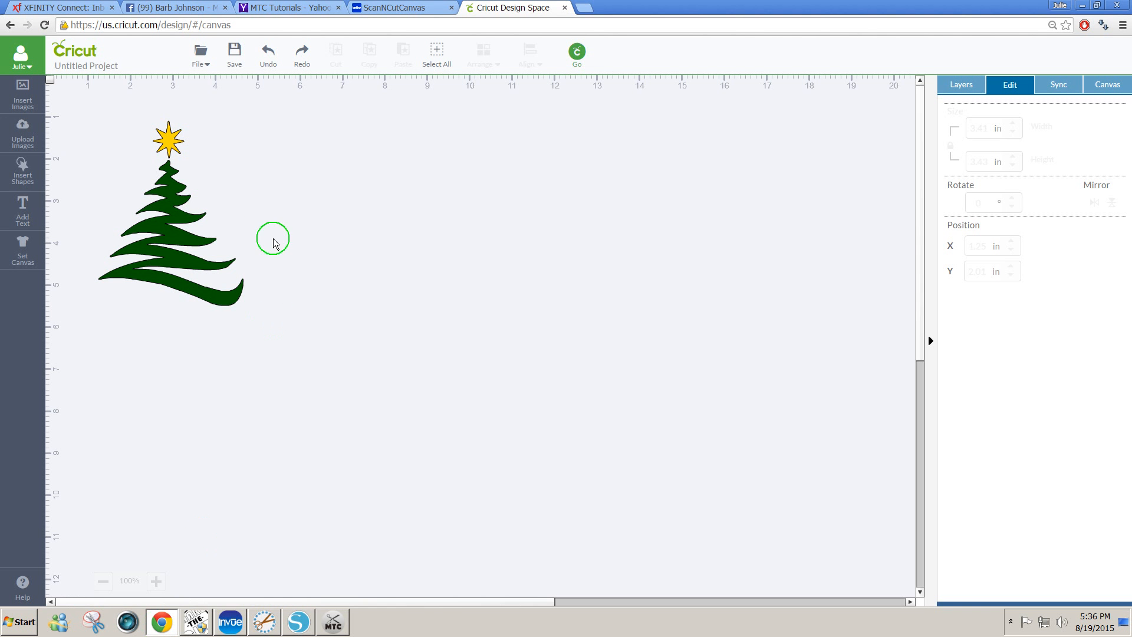
drag(186, 256, 186, 252)
drag(260, 313, 78, 96)
key(Delete)
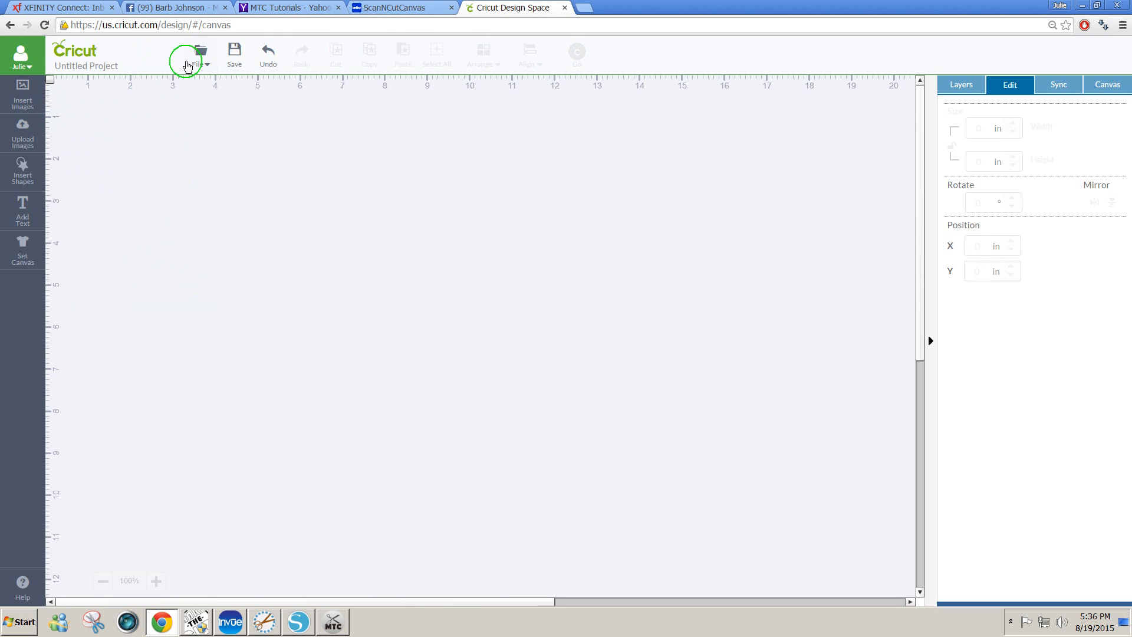
click(201, 54)
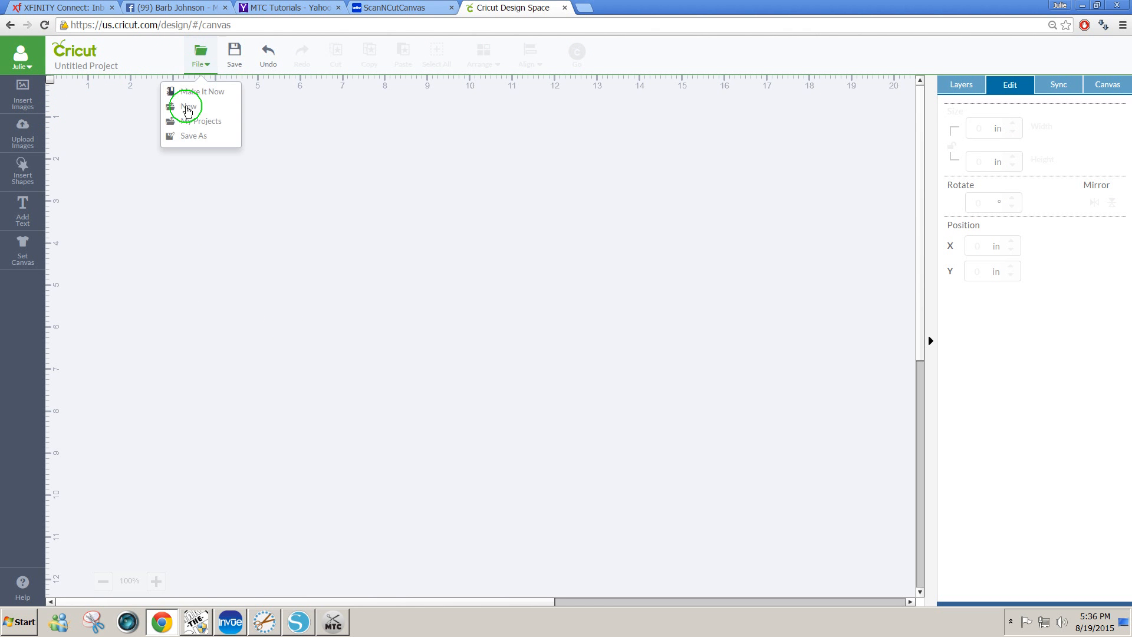
click(190, 112)
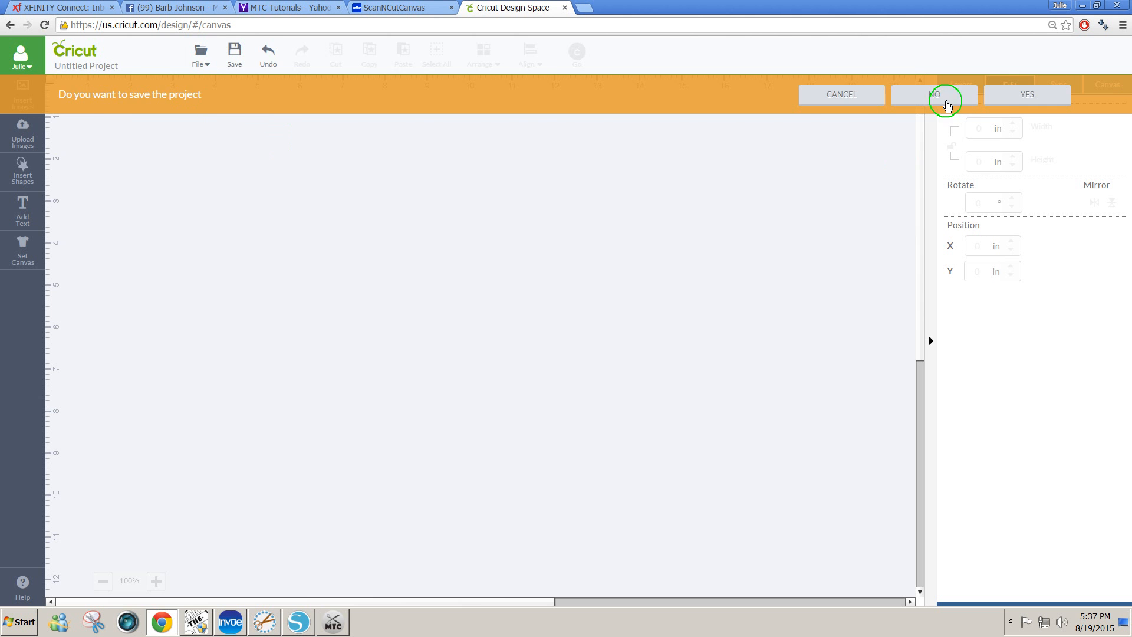
click(944, 100)
Upload snowflake.svg from the Desktop as a vector image and save it under the name snowflake
click(22, 135)
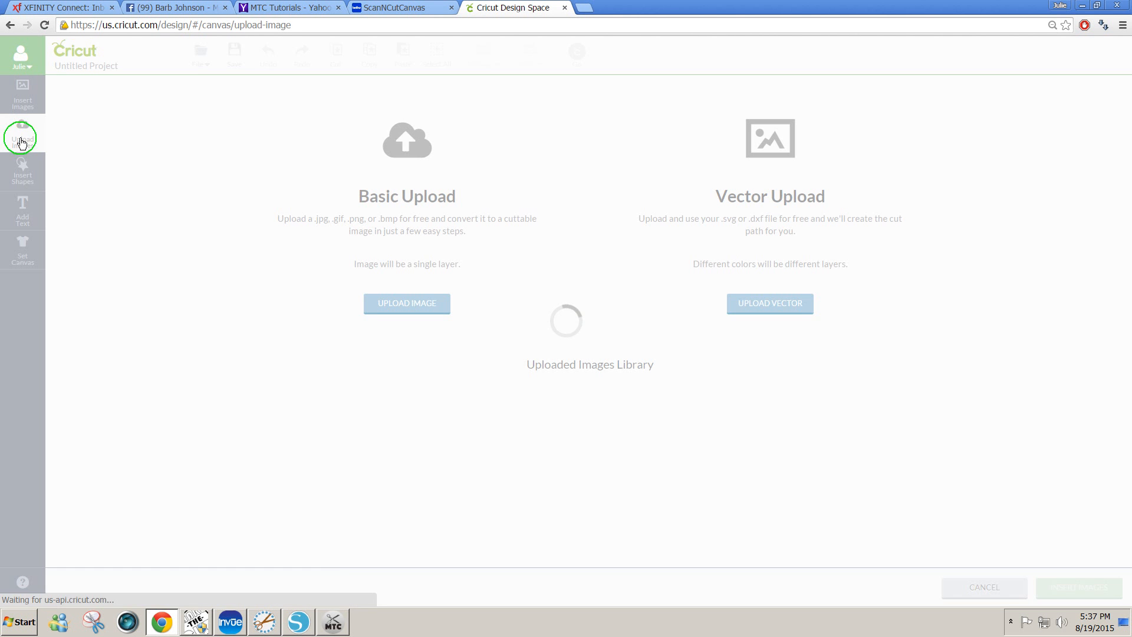
click(761, 301)
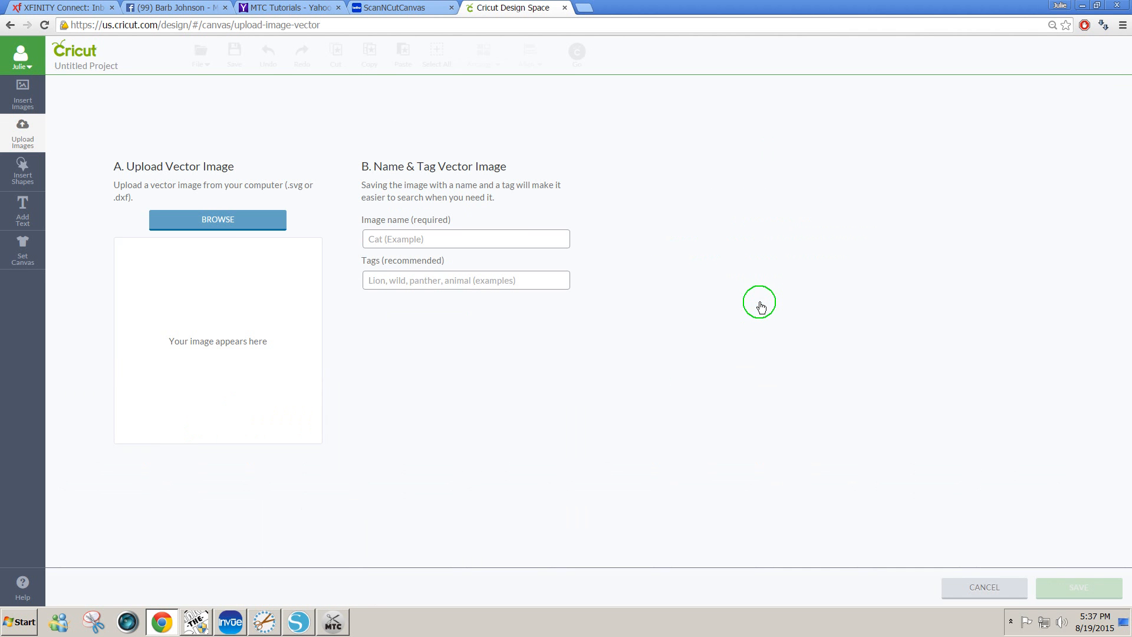
click(234, 223)
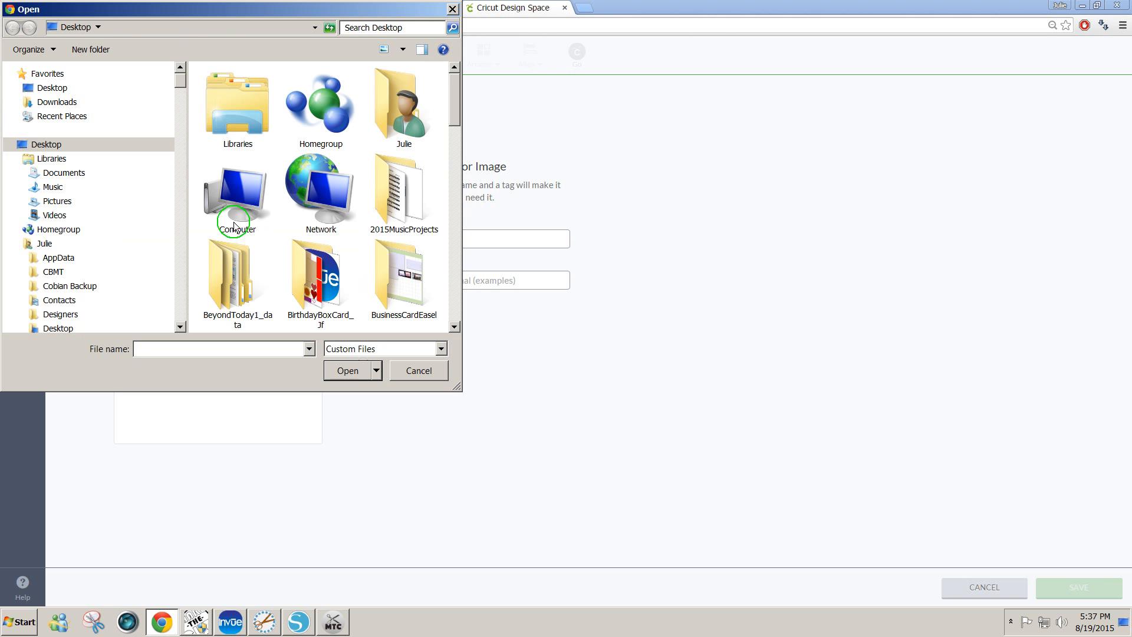
drag(464, 116, 419, 323)
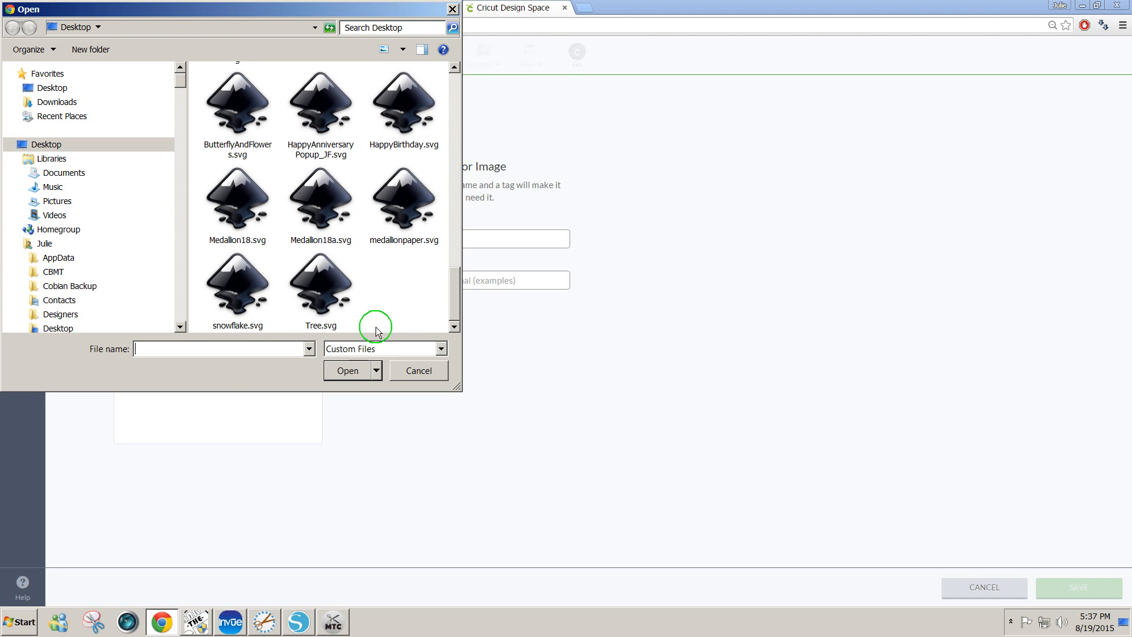
click(260, 322)
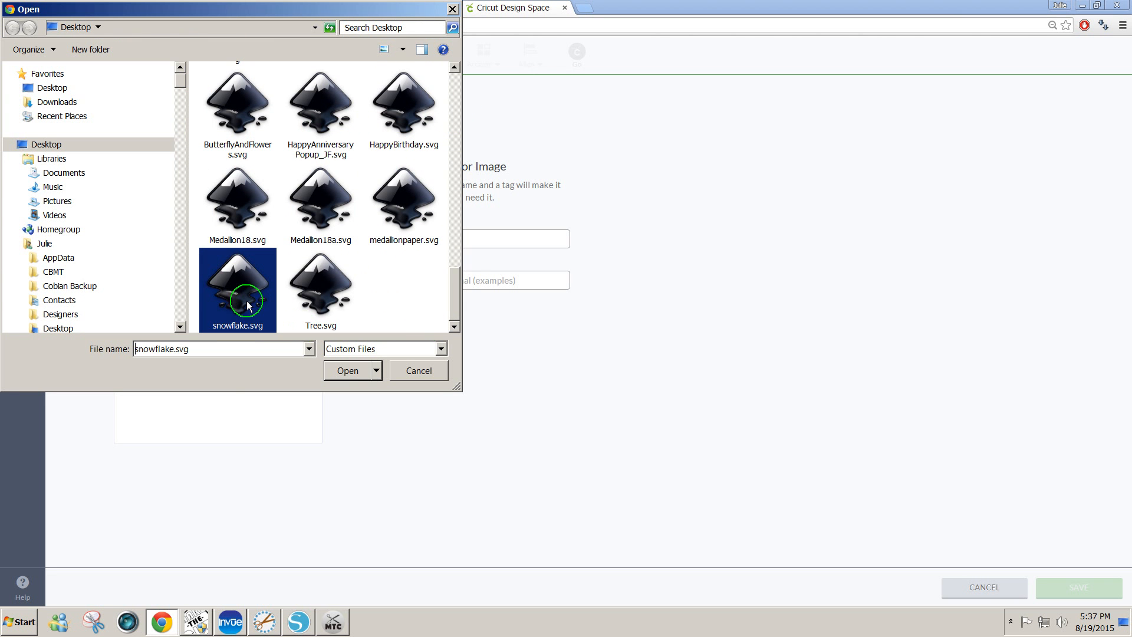
click(347, 371)
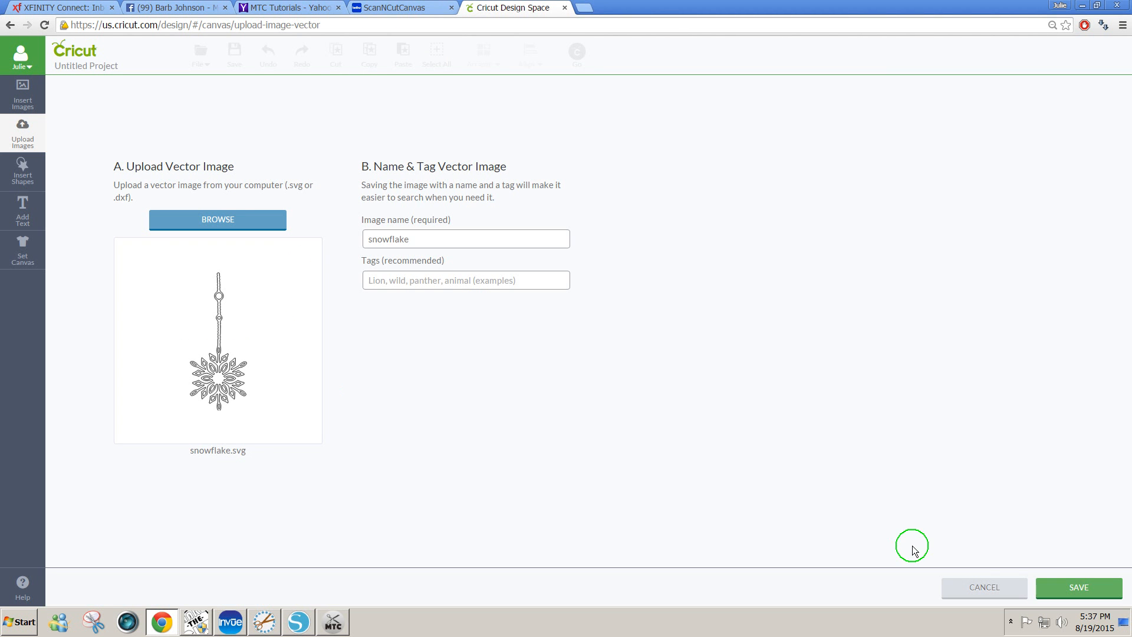
click(1063, 592)
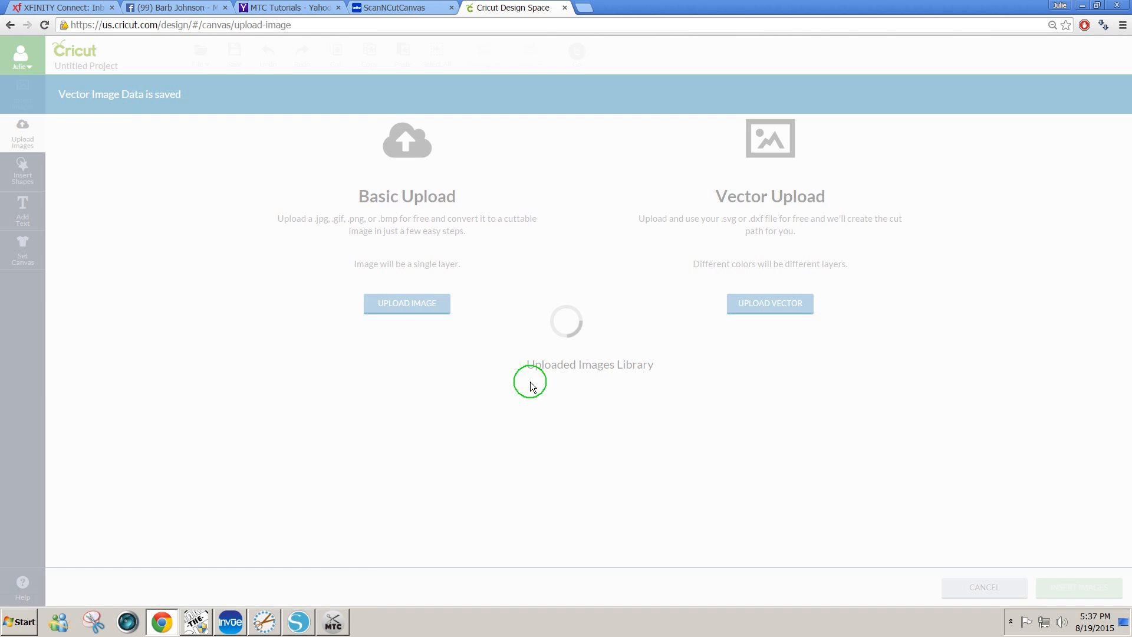
Insert the uploaded snowflake image onto the canvas and deselect it
click(147, 395)
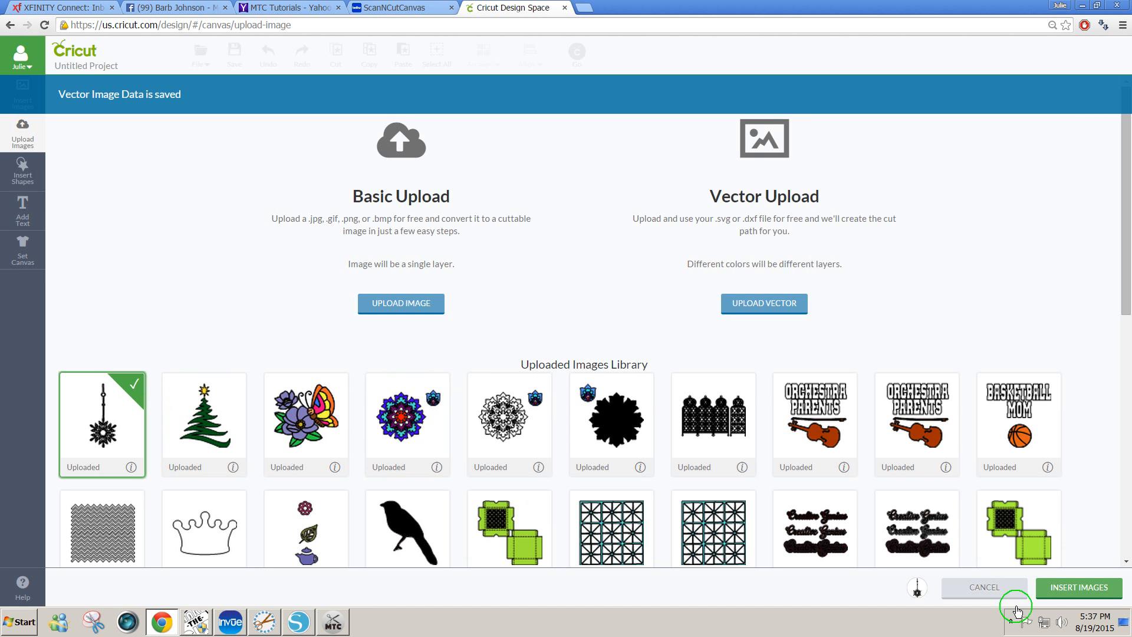
click(1065, 594)
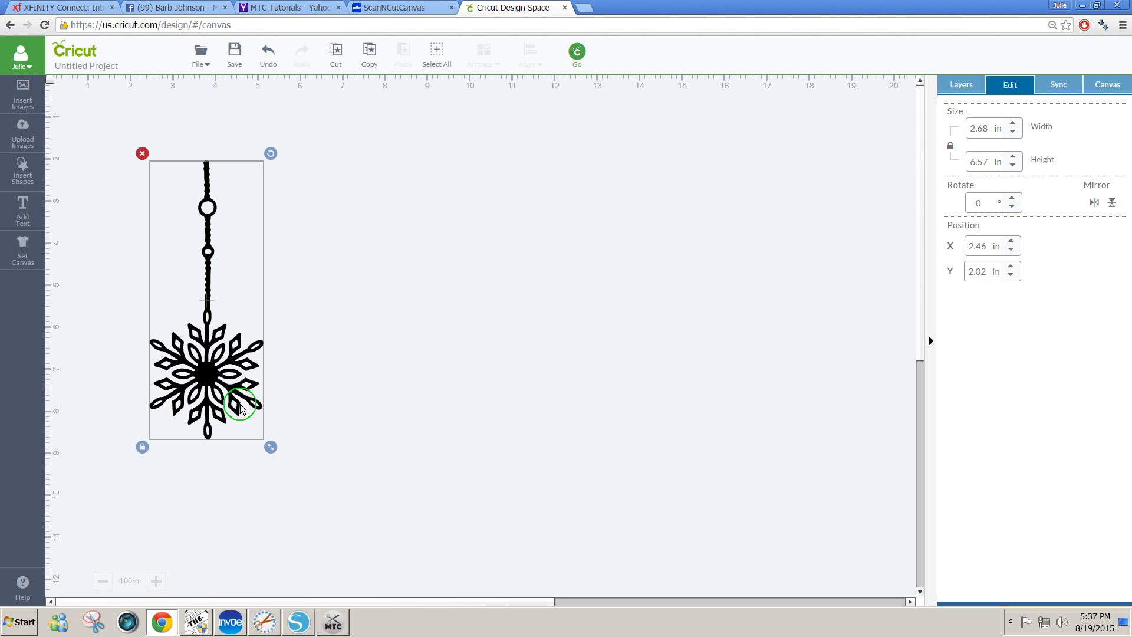
click(304, 401)
Upload Butterflies.svg from the Desktop as a vector image and save it under the name Butterflies
click(17, 143)
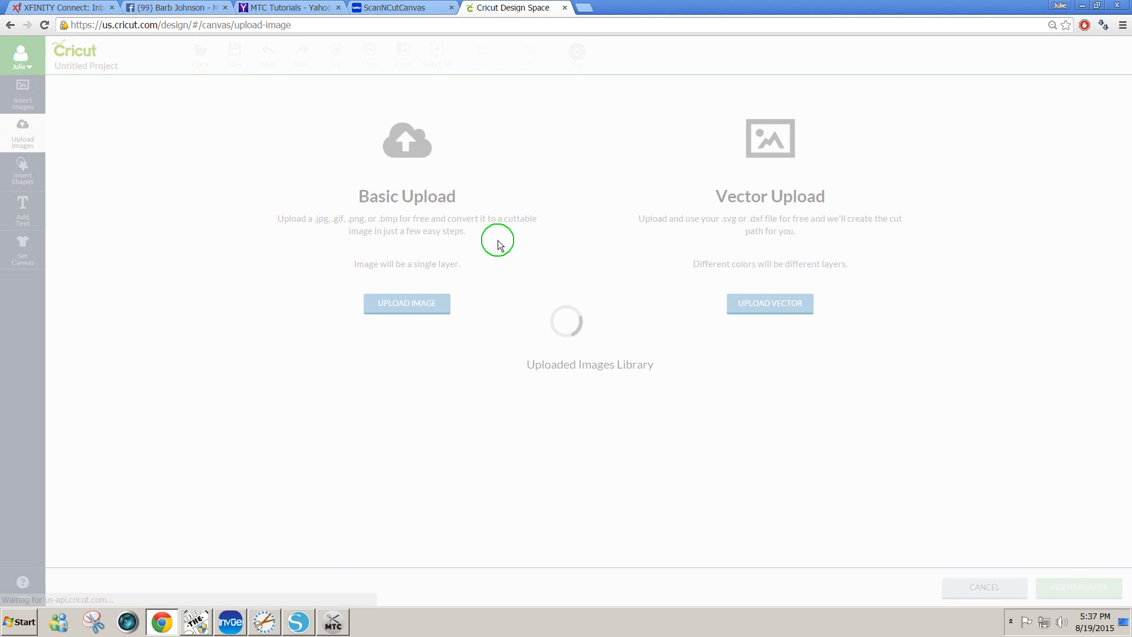
click(753, 301)
click(248, 224)
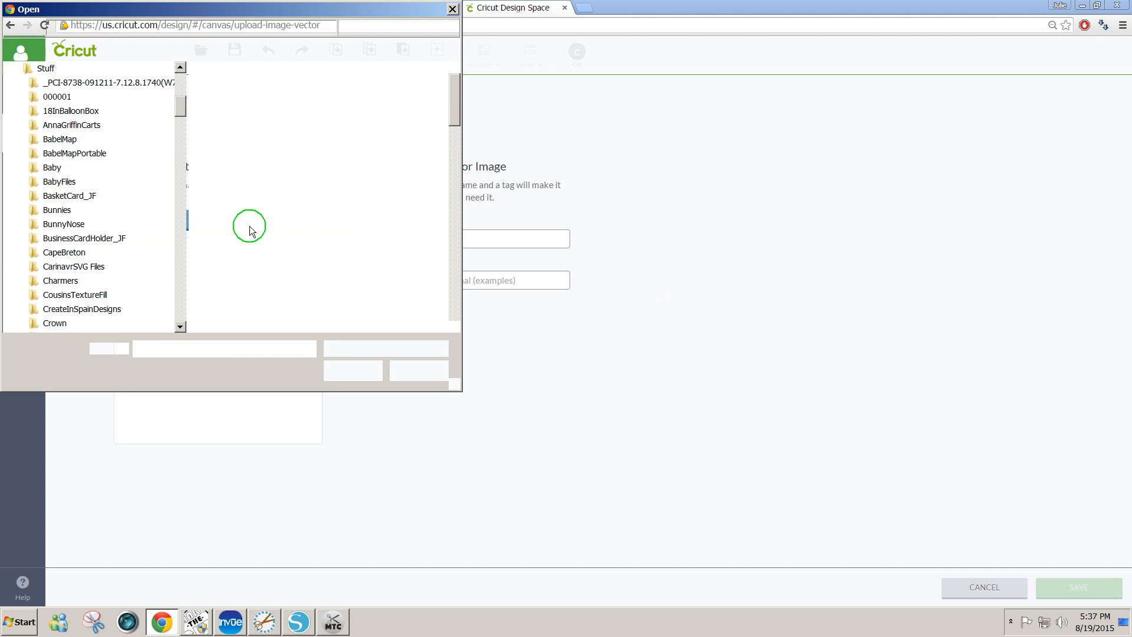
drag(452, 119, 435, 283)
click(408, 122)
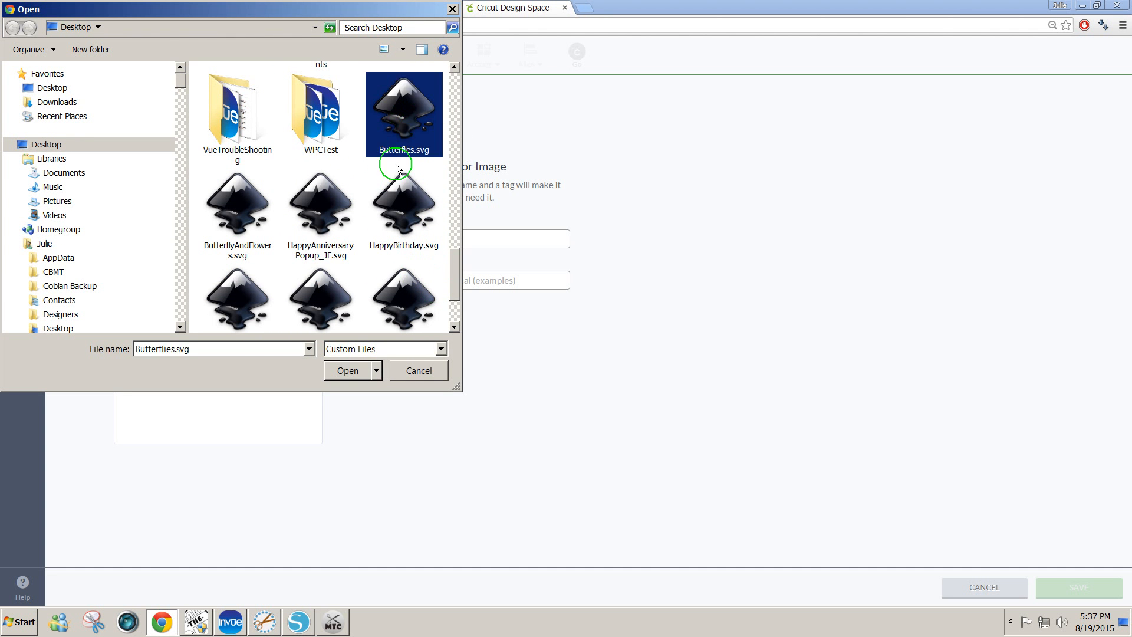
click(344, 371)
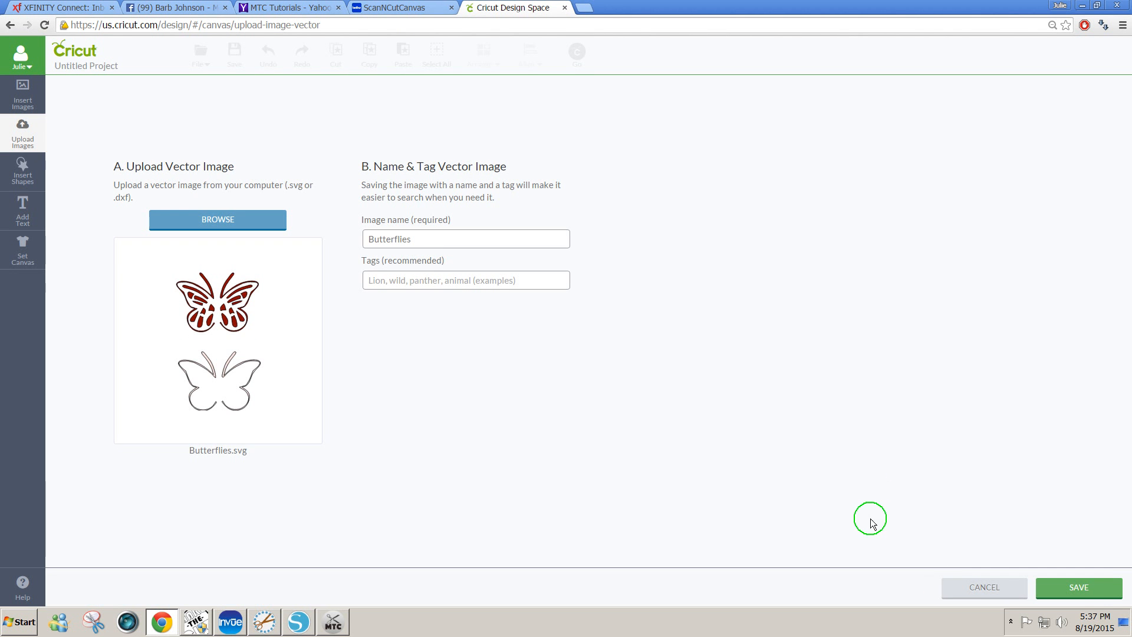
click(1094, 595)
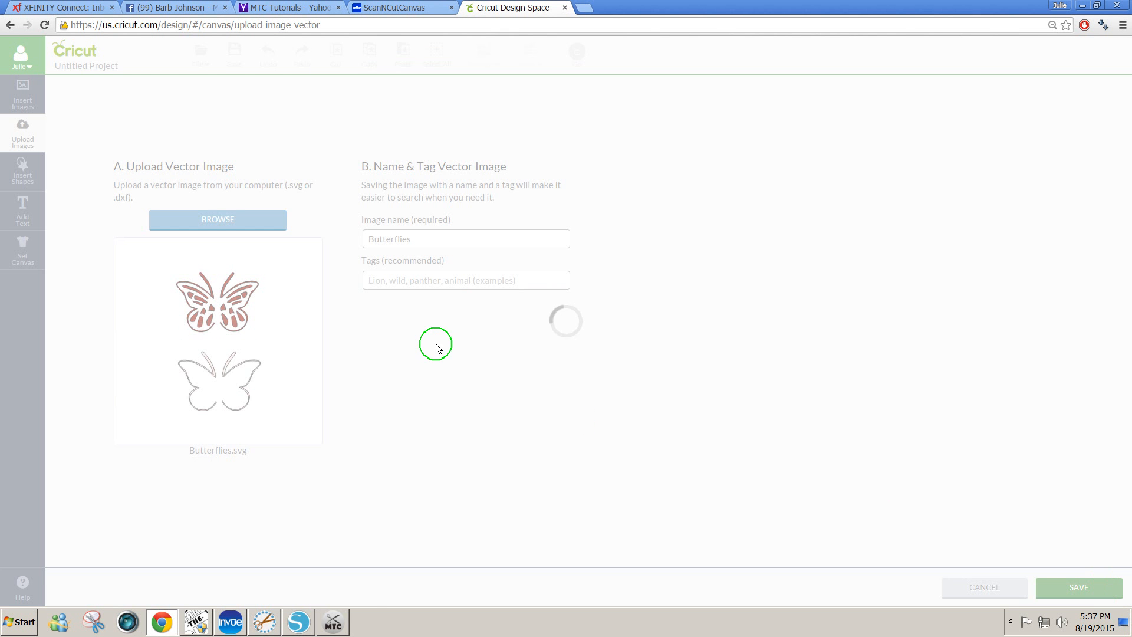
Insert the uploaded Butterflies image and move it clear of the snowflake, to about X 6.21 in, Y 0.89 in
click(153, 386)
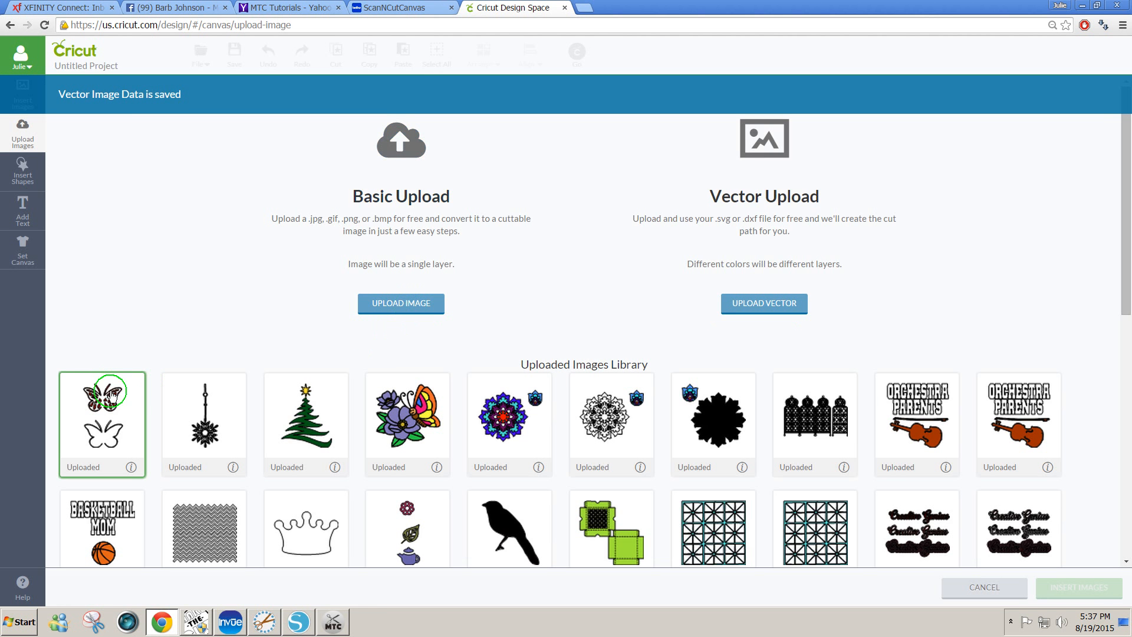
click(1058, 594)
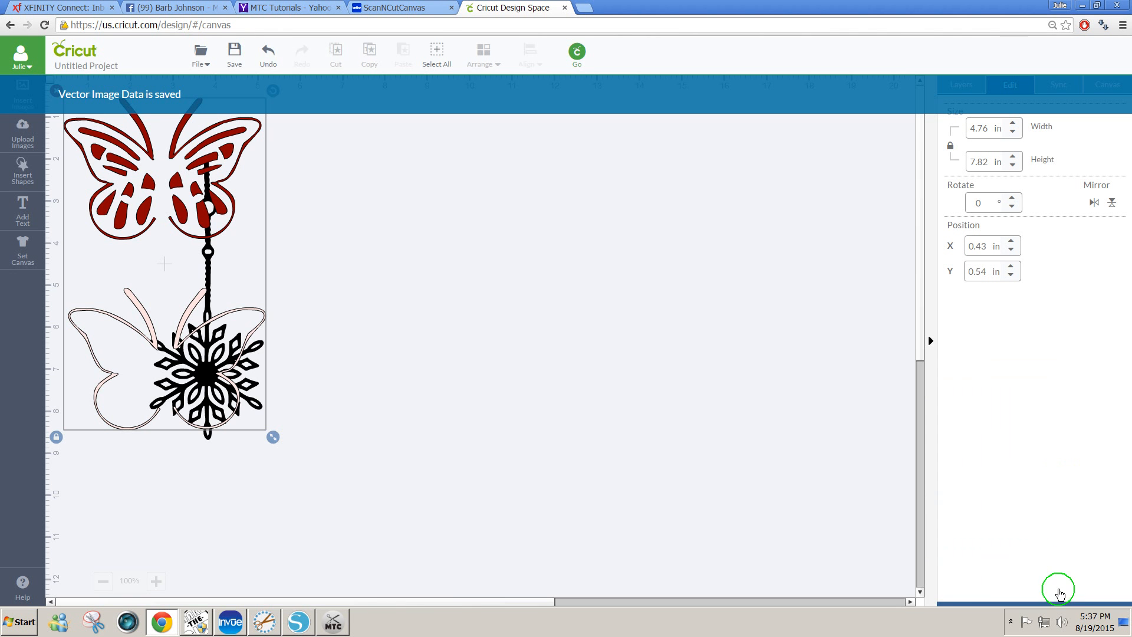
drag(134, 222, 379, 236)
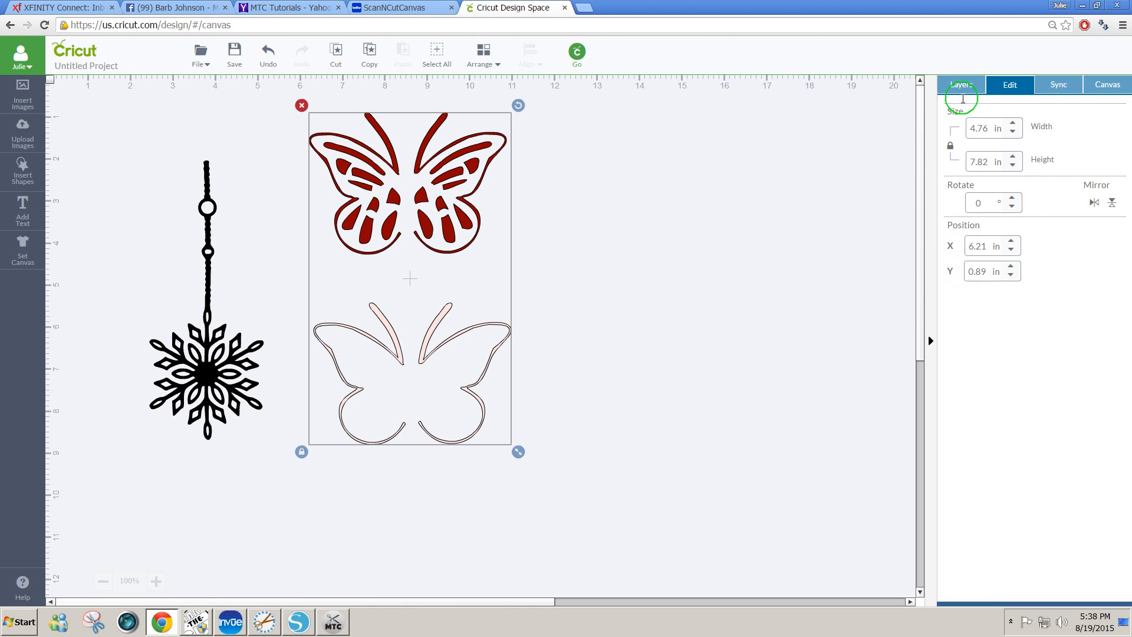
Hide both layers of the Butterflies group, show them again, and deselect everything on the canvas
click(961, 86)
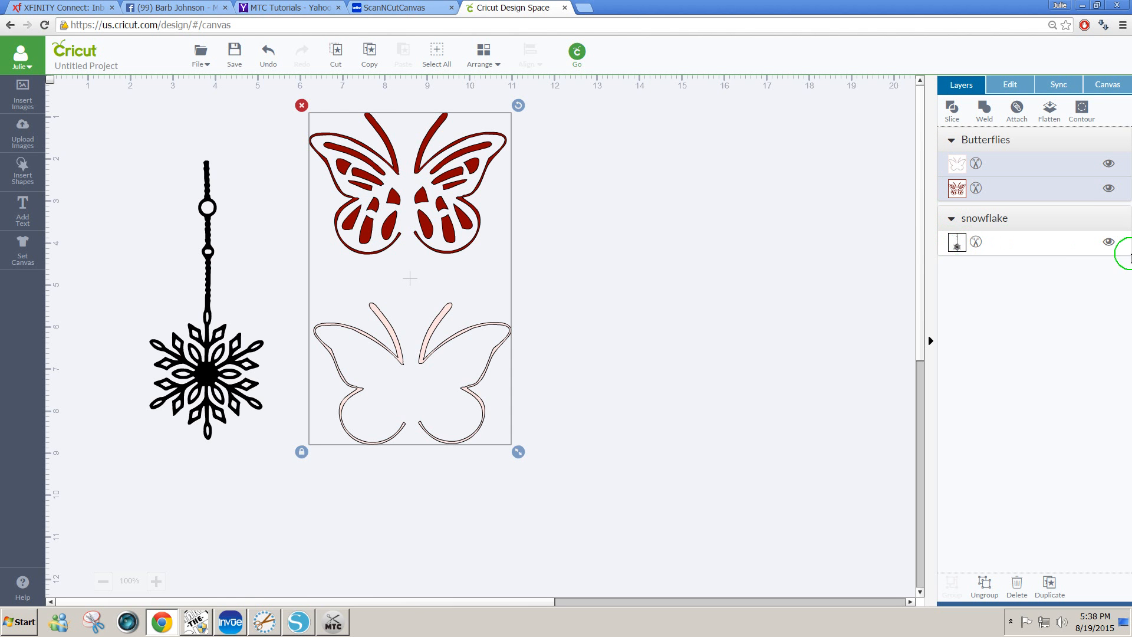
click(1108, 188)
click(1109, 164)
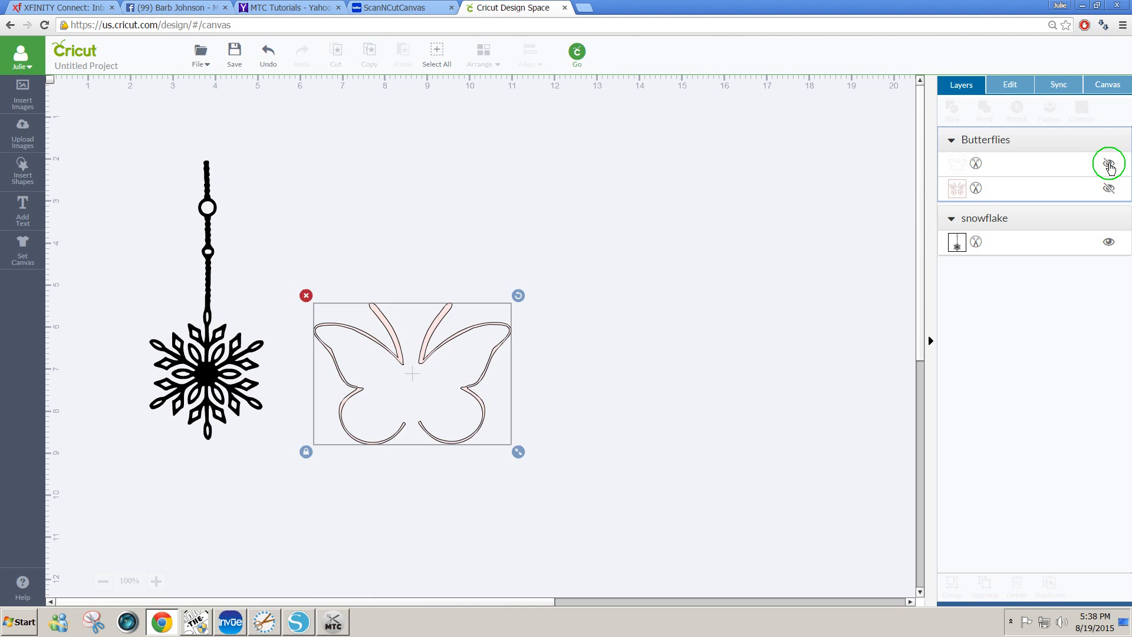
click(1109, 166)
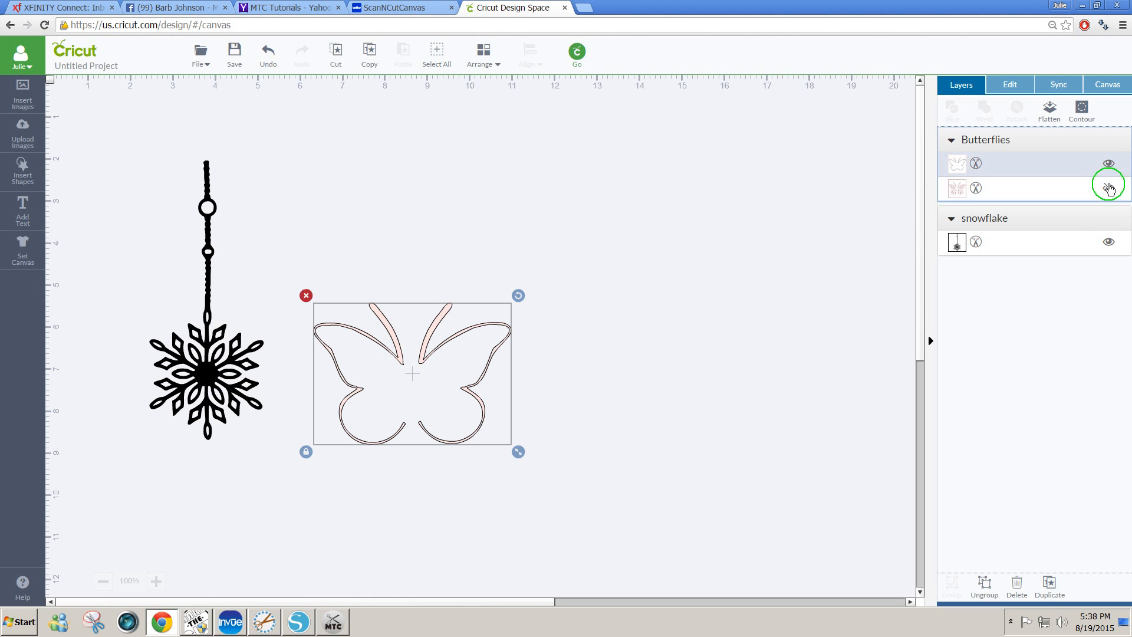
click(1108, 188)
click(668, 236)
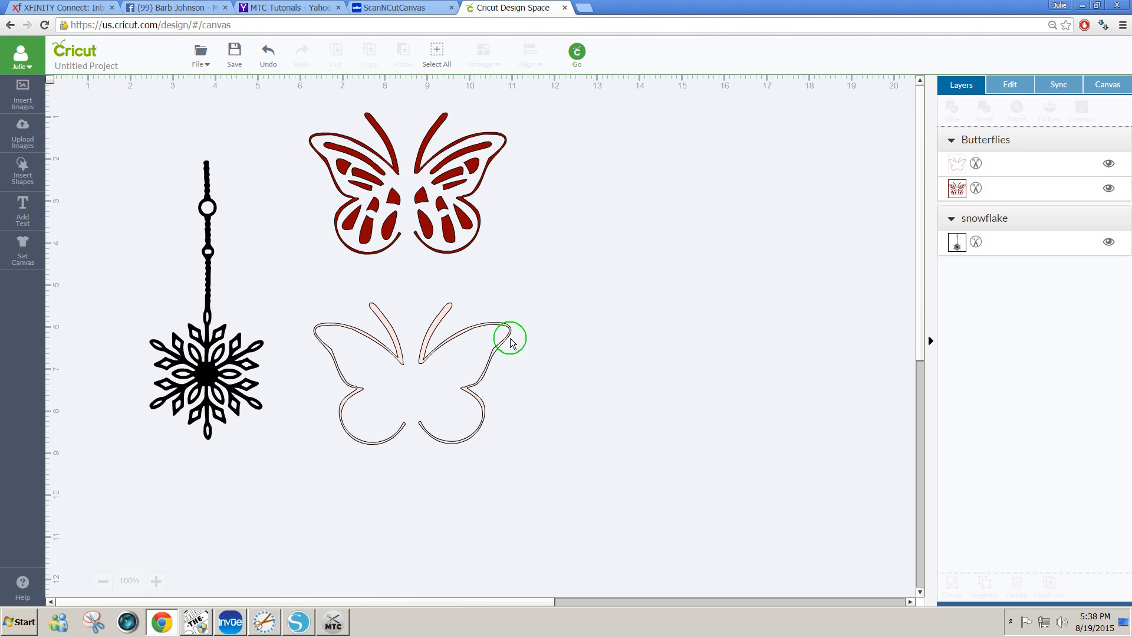
Switch to Make The Cut and look over both butterflies in the Butterfly pop-ups project
click(194, 623)
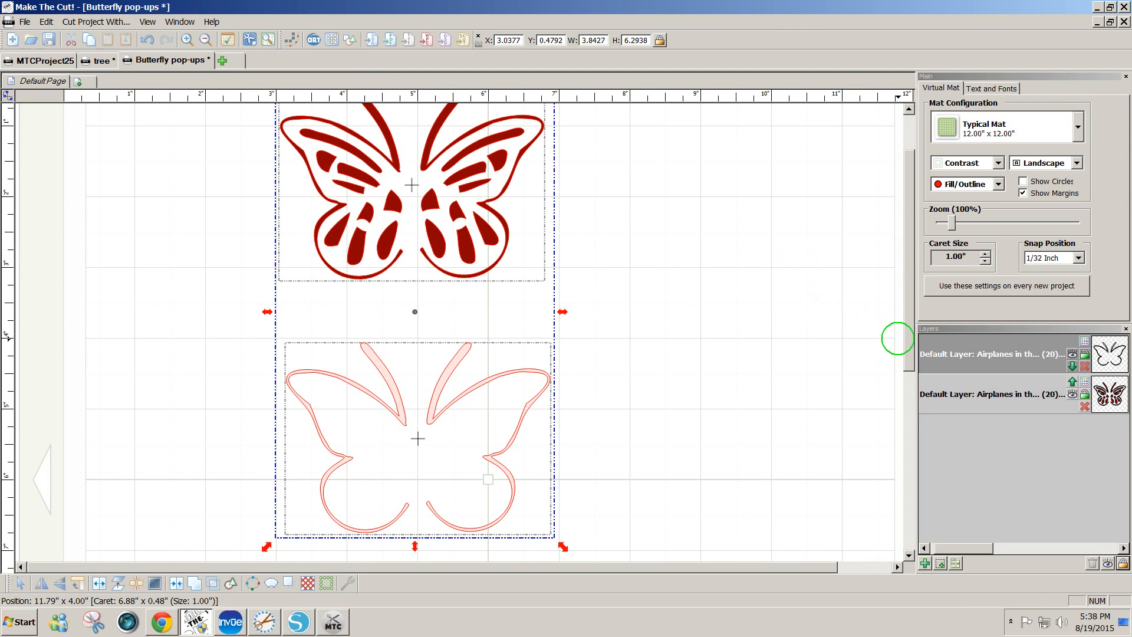
drag(905, 340, 911, 313)
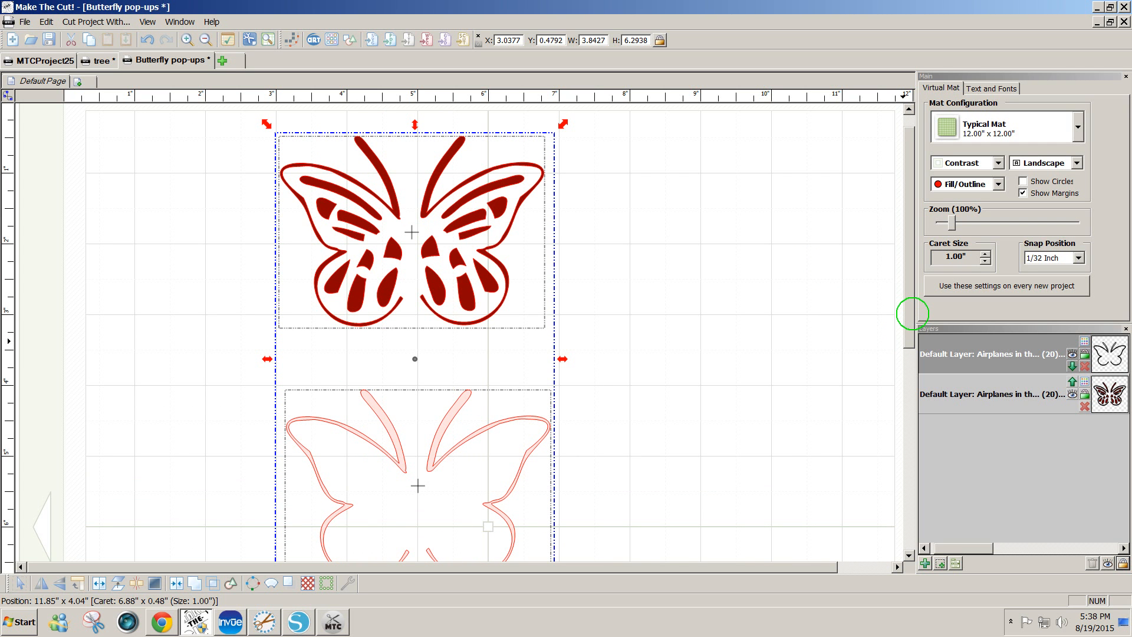
drag(910, 313, 904, 331)
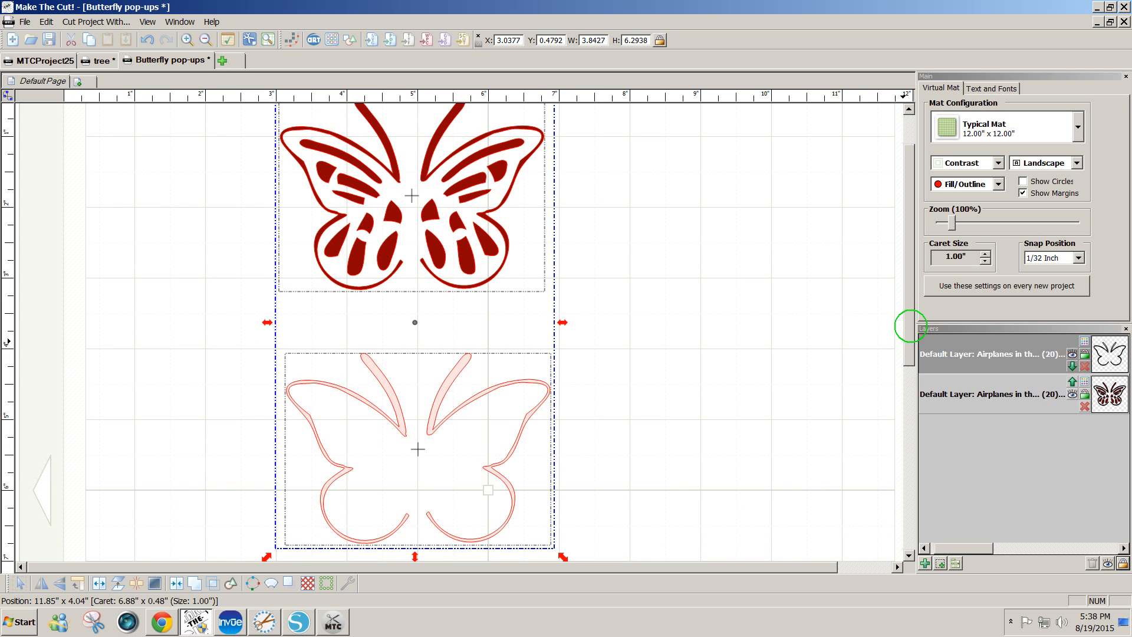
drag(909, 300, 911, 272)
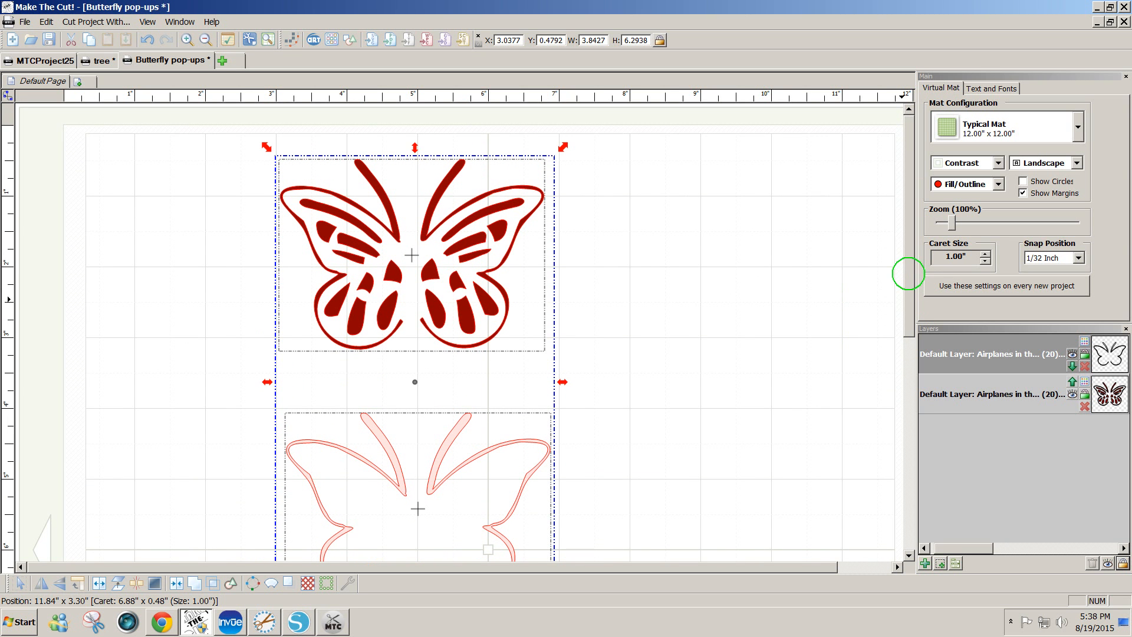
drag(907, 273, 902, 301)
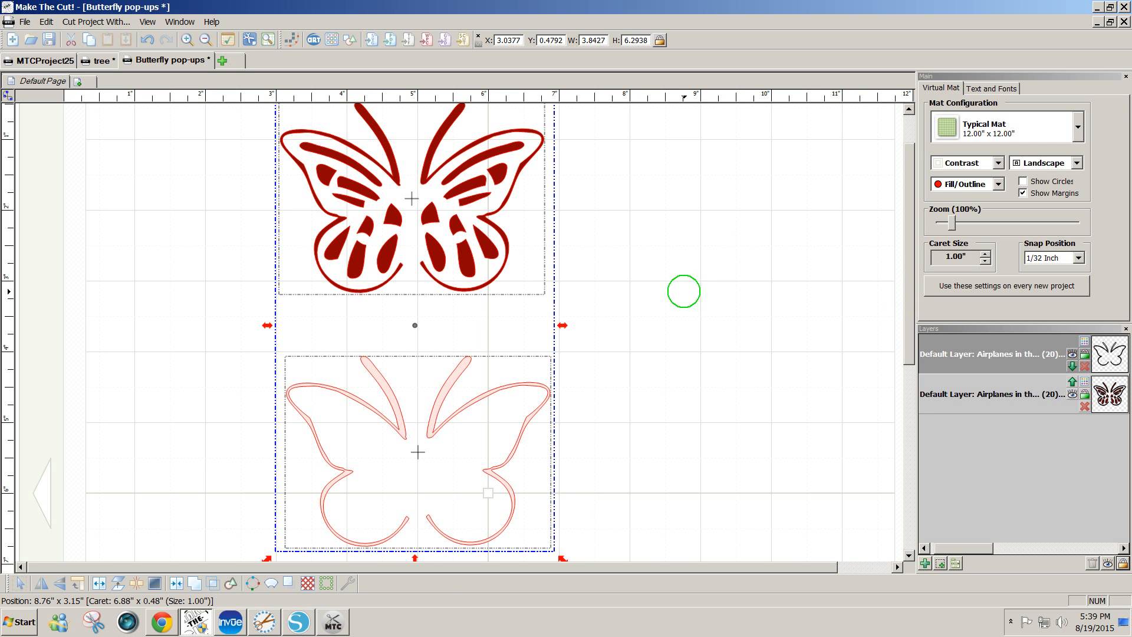
Switch to the other Make The Cut window with MTCProject1, run an unfiltered search of its gallery, and close the gallery
click(330, 620)
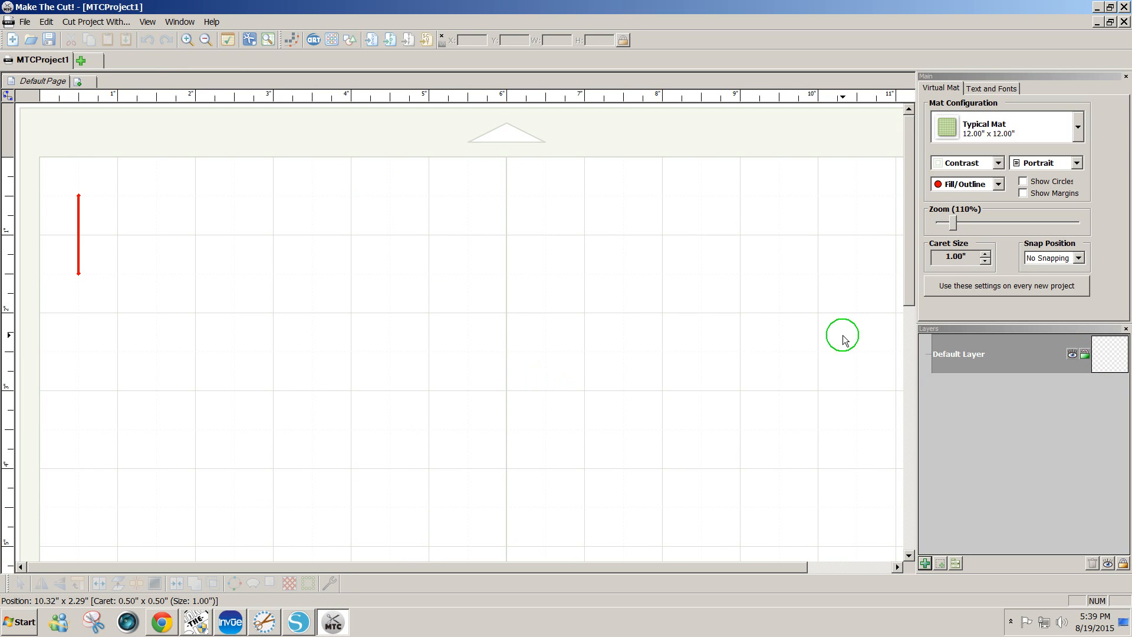
drag(908, 297, 908, 290)
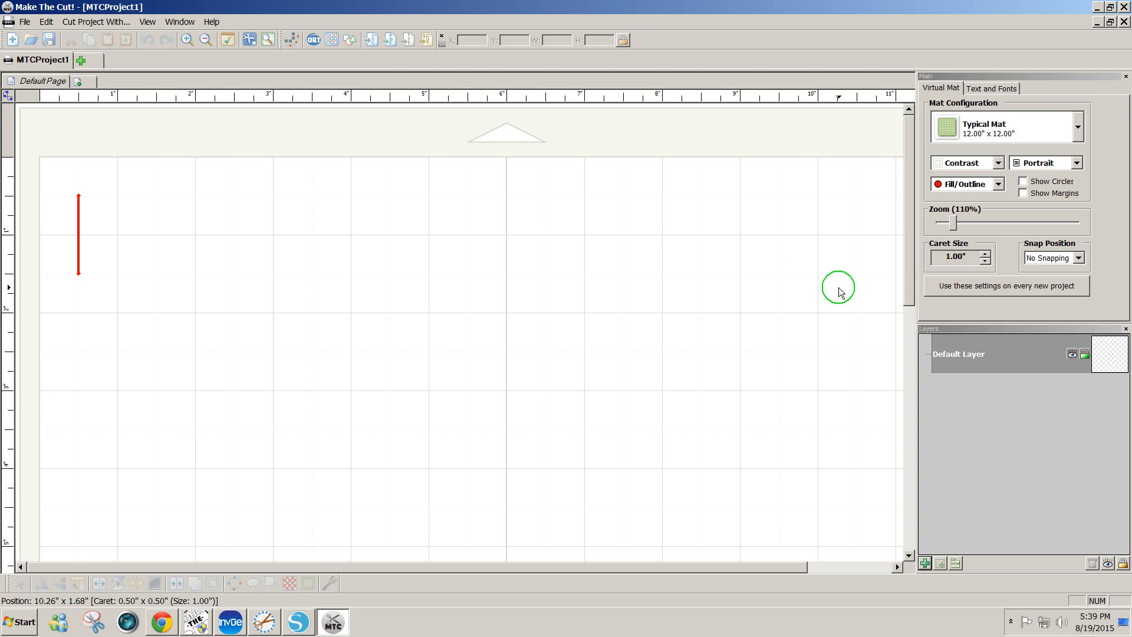
click(333, 40)
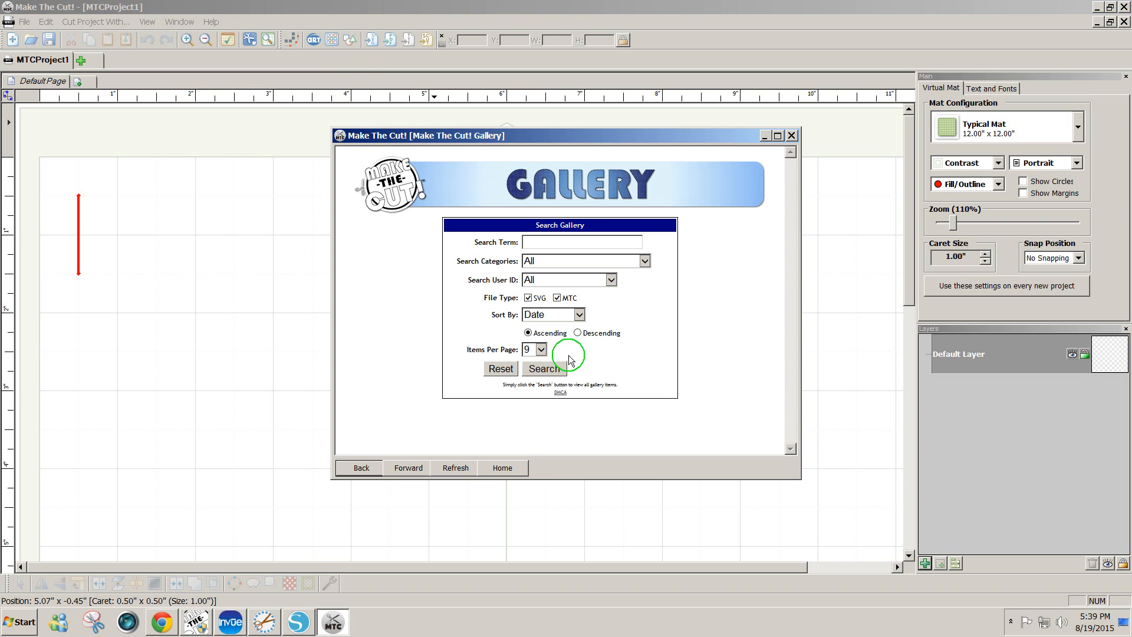
click(553, 370)
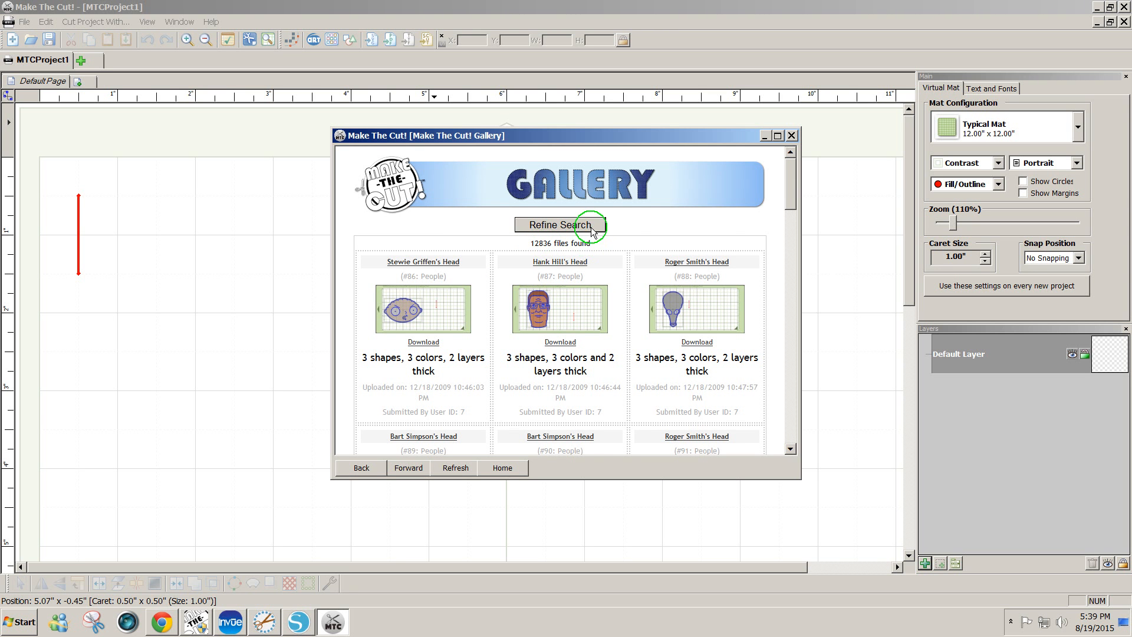
click(791, 136)
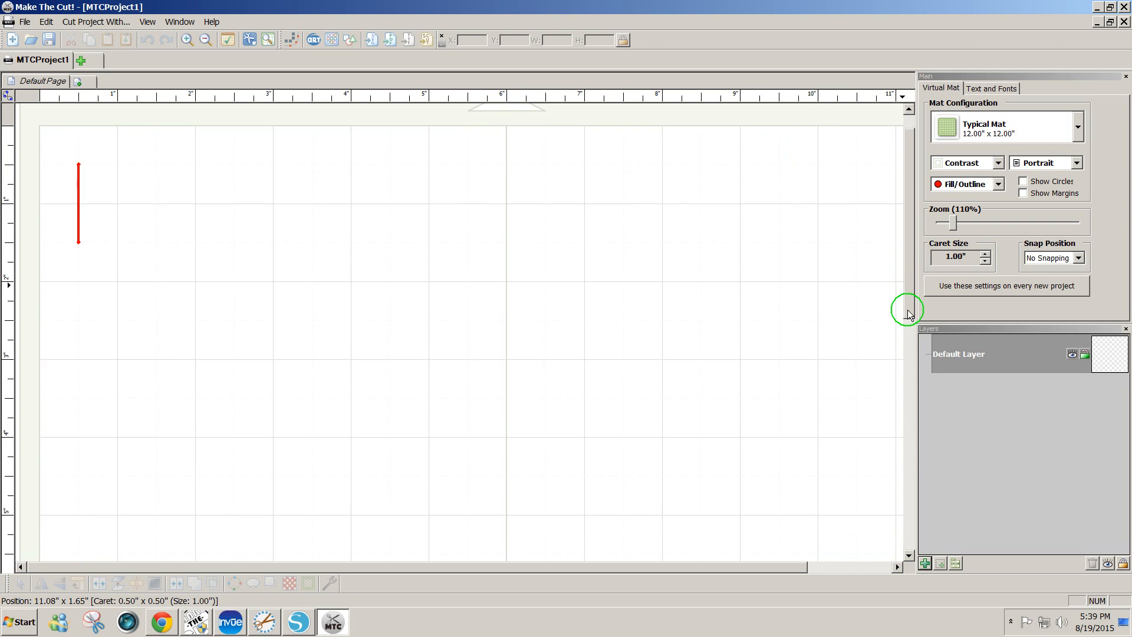
drag(909, 289, 908, 289)
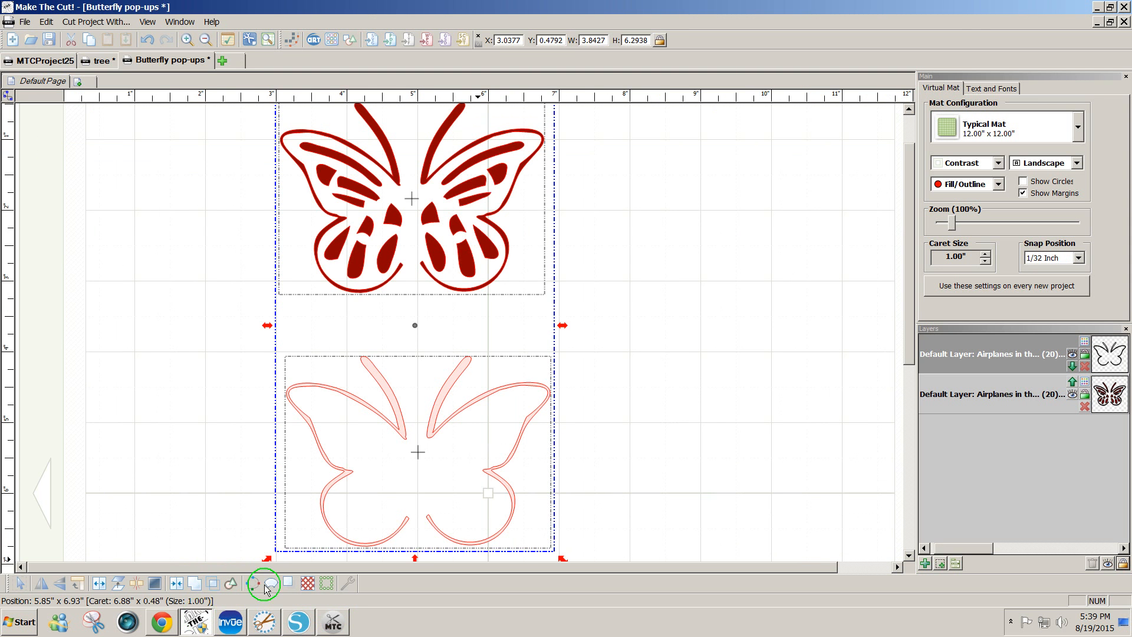
In the Butterfly pop-ups project, move the outline butterfly up to just below the red one, at about X 3.125, Y 3.344
click(566, 299)
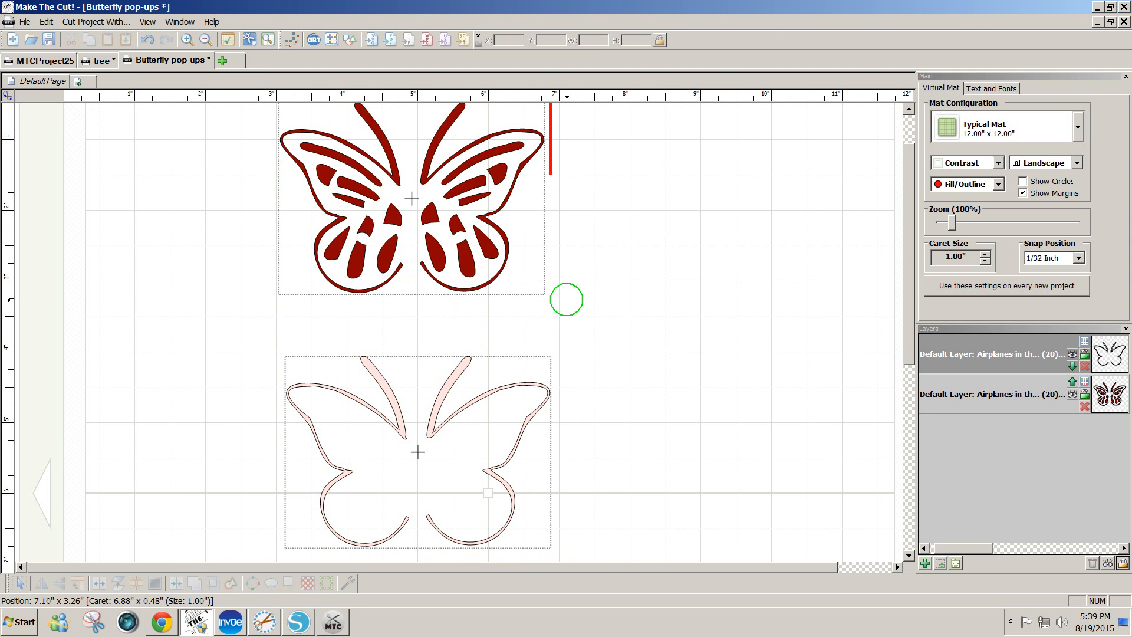
drag(246, 307, 639, 578)
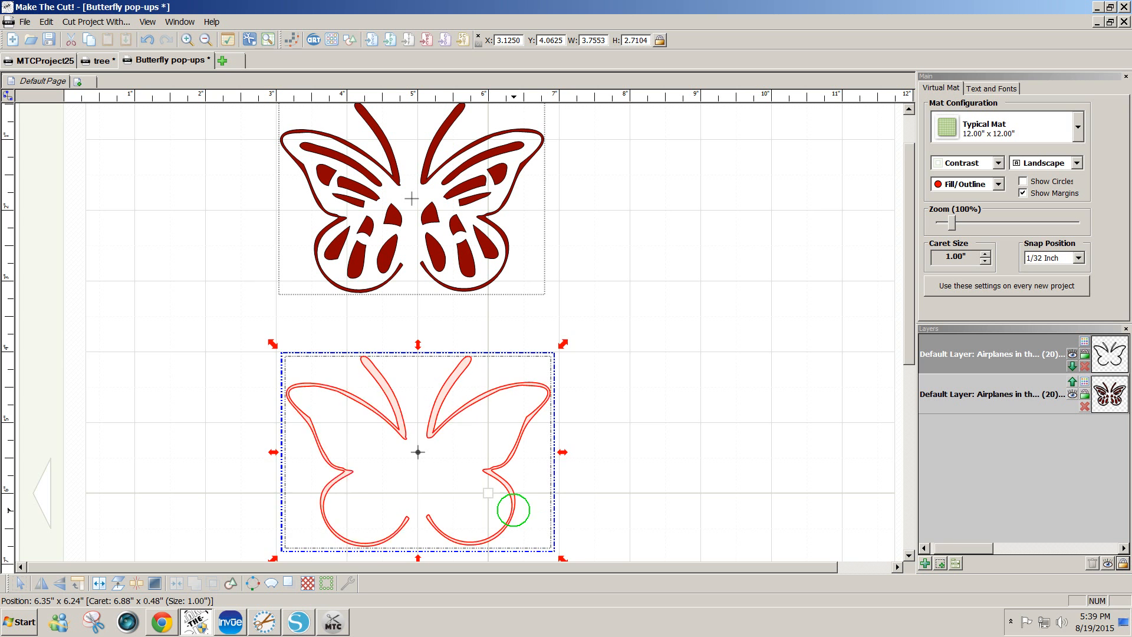
drag(513, 510, 513, 459)
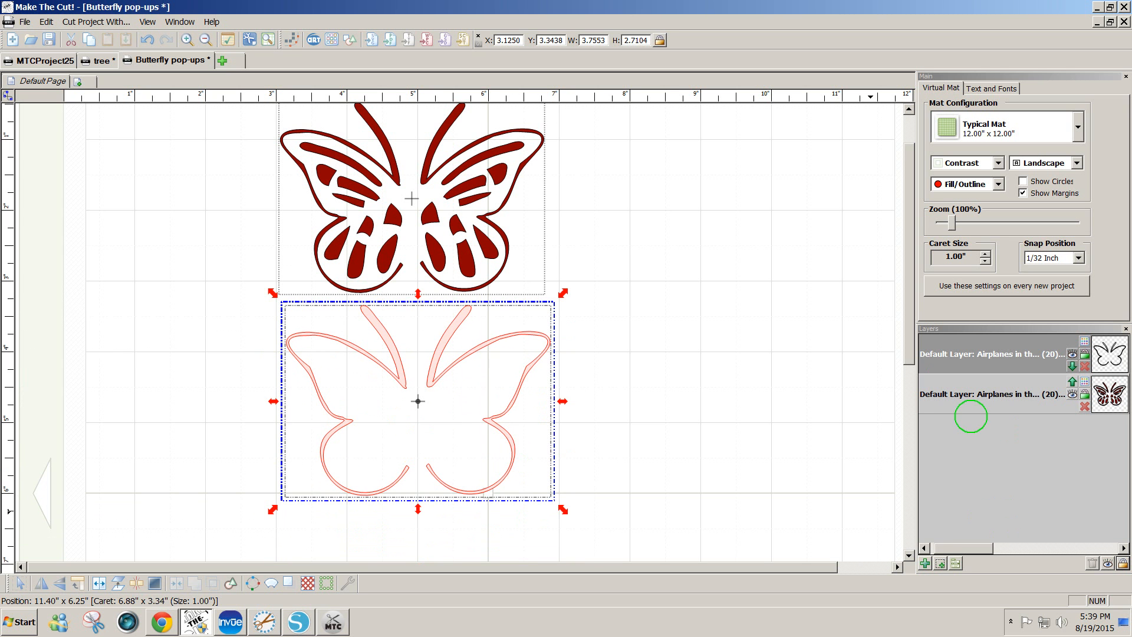
drag(906, 357, 914, 340)
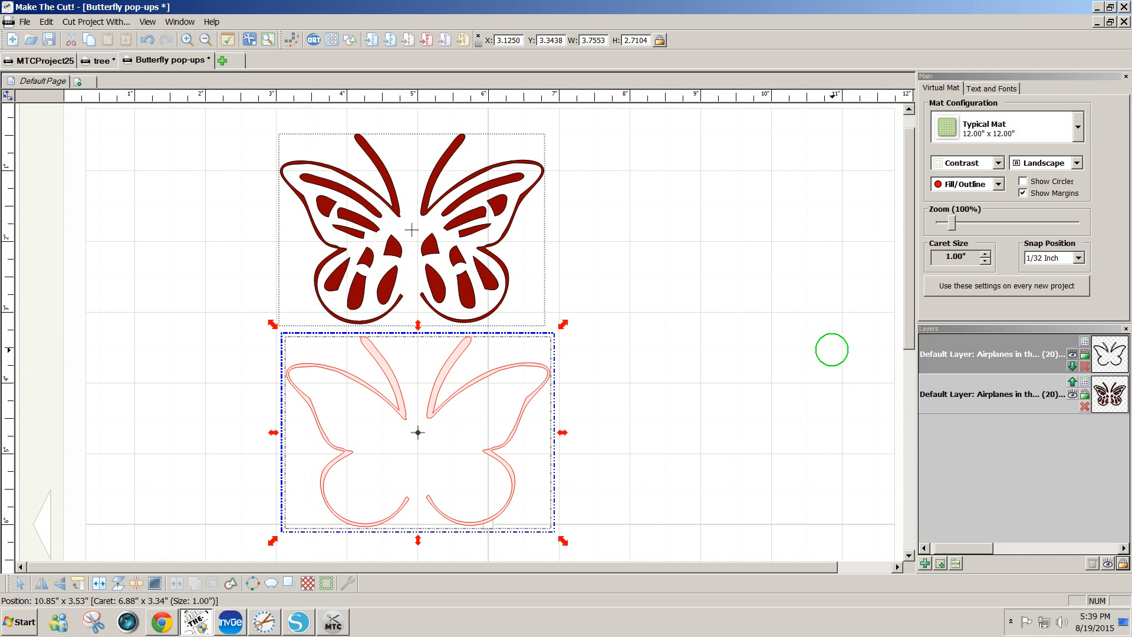
Copy both butterflies together and switch to the Make The Cut window with MTCProject1
key(ctrl+a)
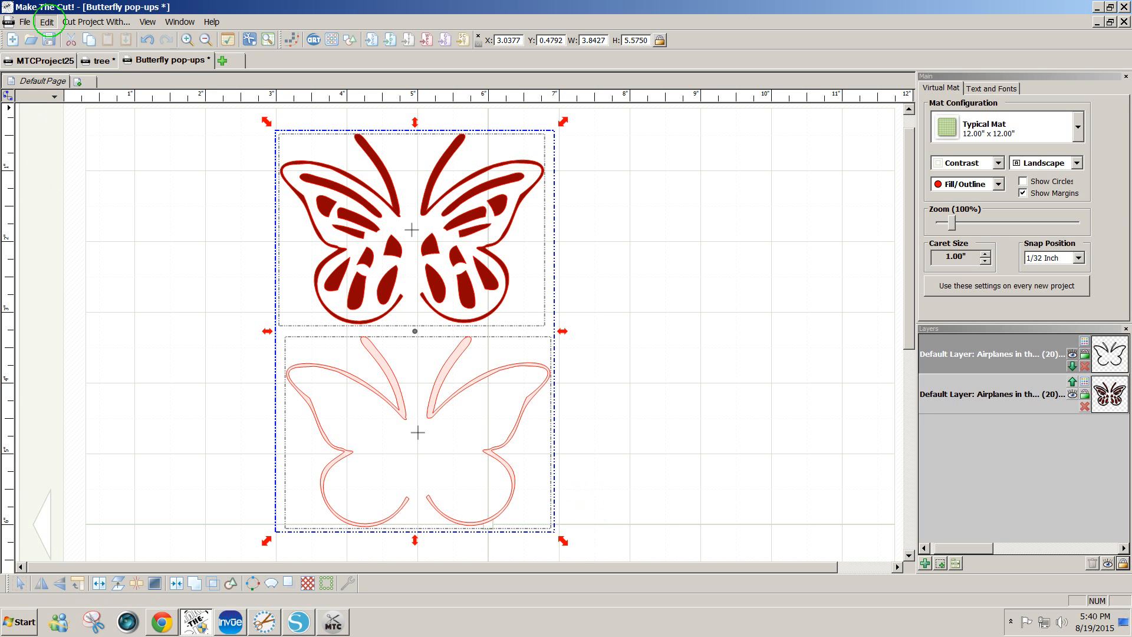
click(47, 22)
click(58, 81)
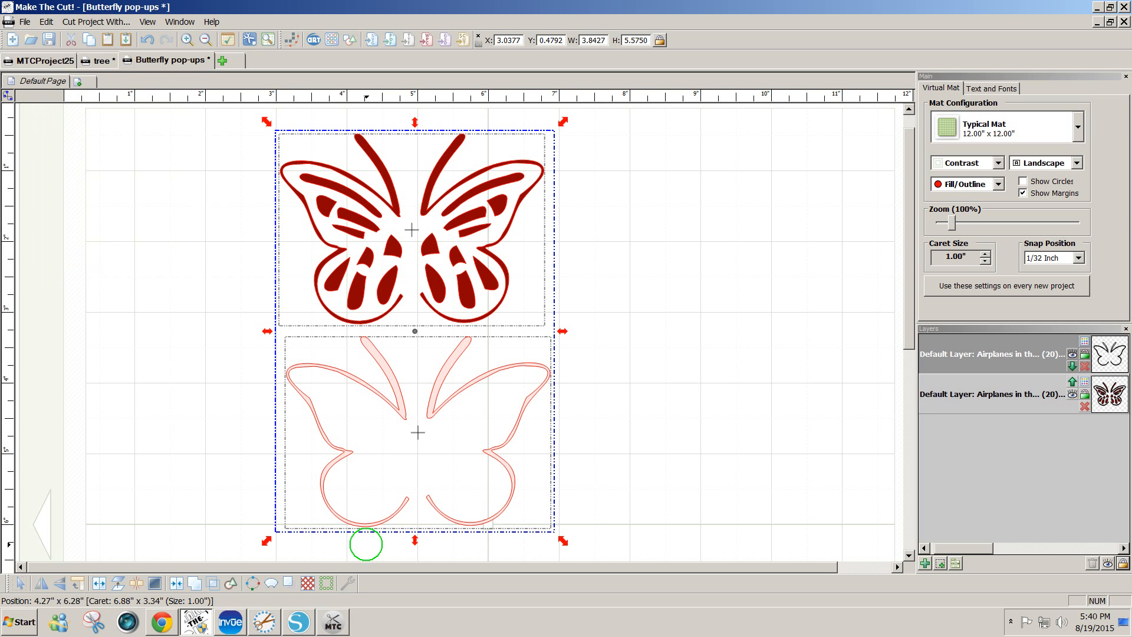
click(334, 624)
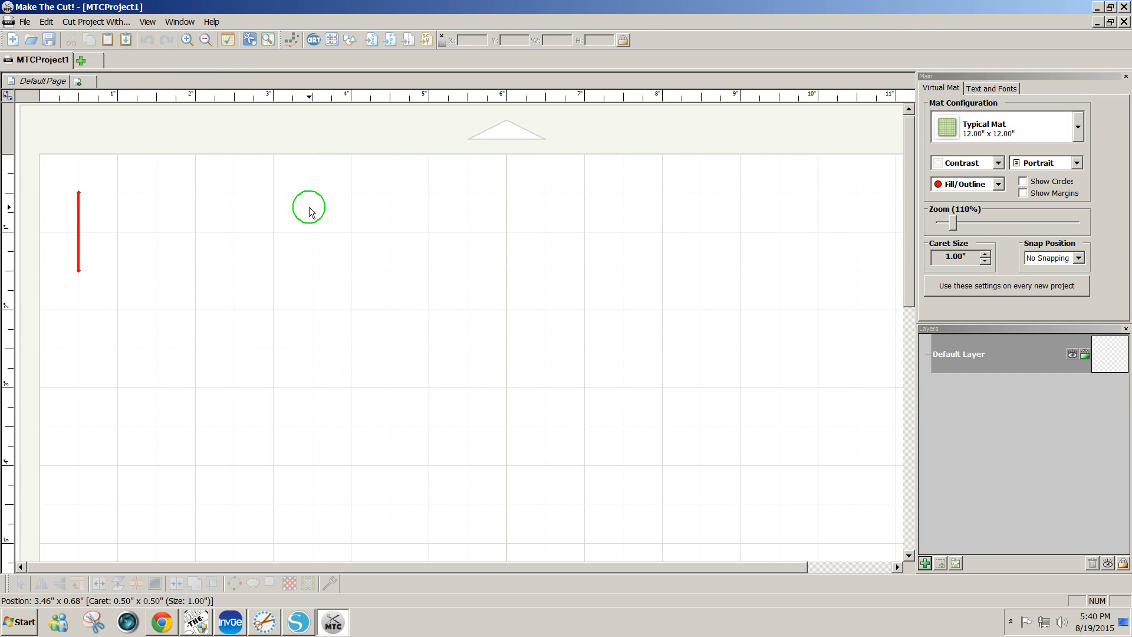
Check the program's version information and close it
click(212, 22)
click(234, 125)
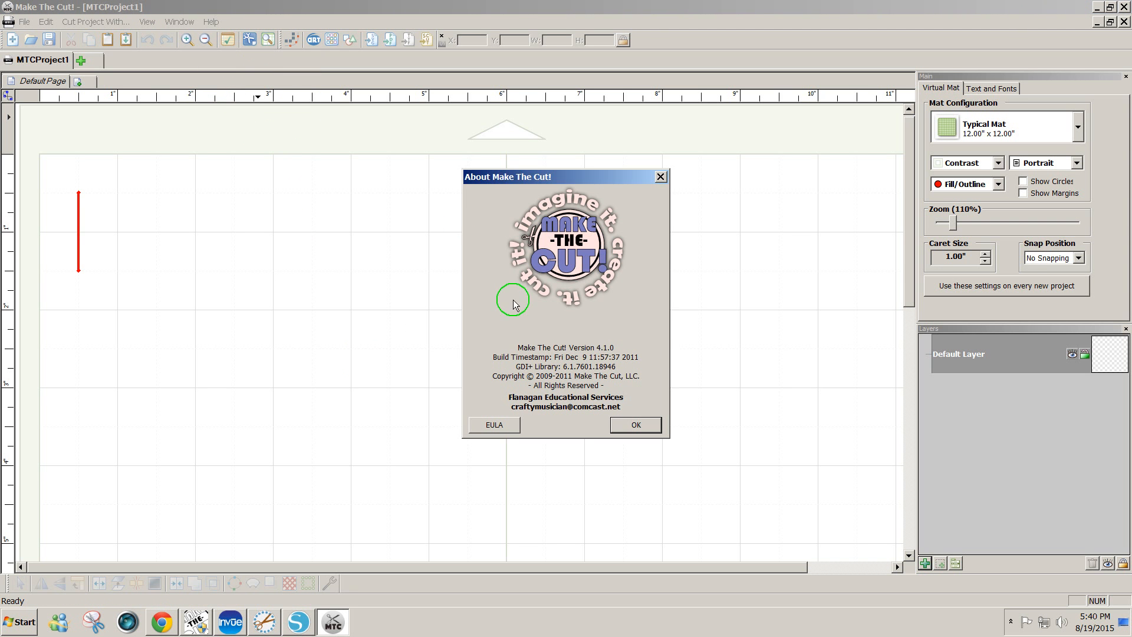
click(626, 424)
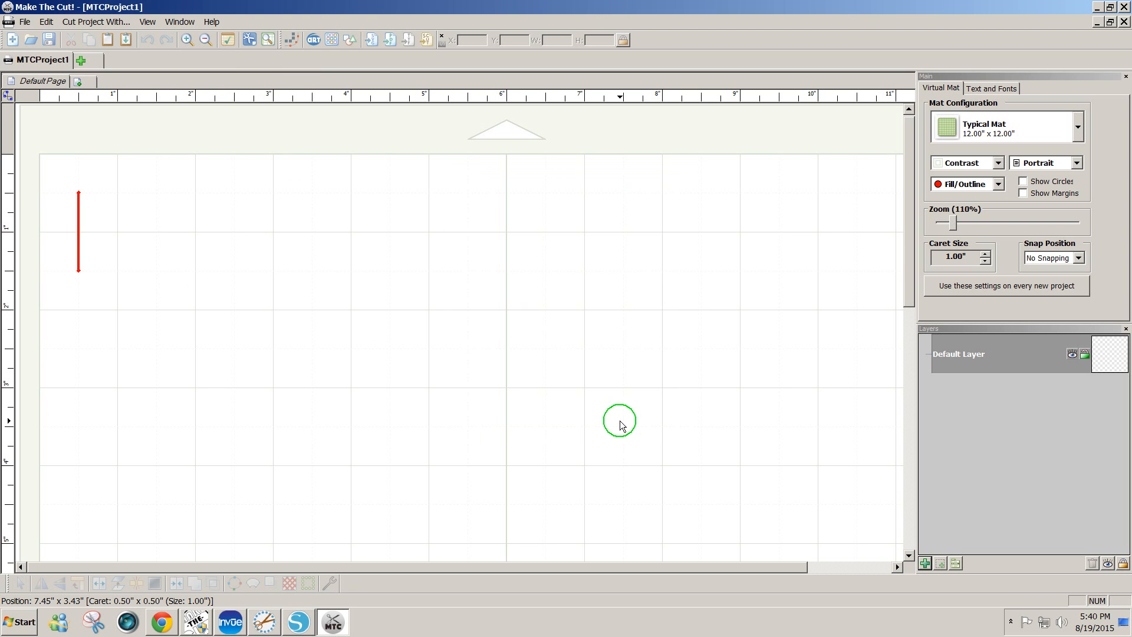
Paste the copied butterflies into MTCProject1 at the same position as in the original project
click(45, 22)
click(69, 93)
click(70, 105)
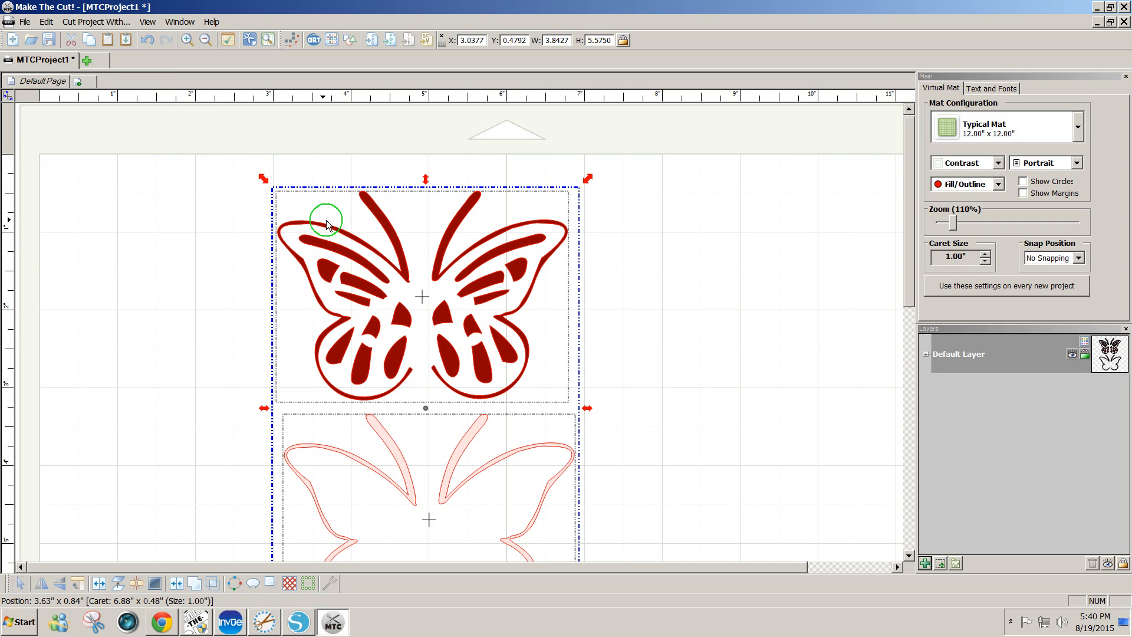
View the cutting settings for the ProvoCraft Cricut, close them without cutting, and deselect the butterflies
click(109, 24)
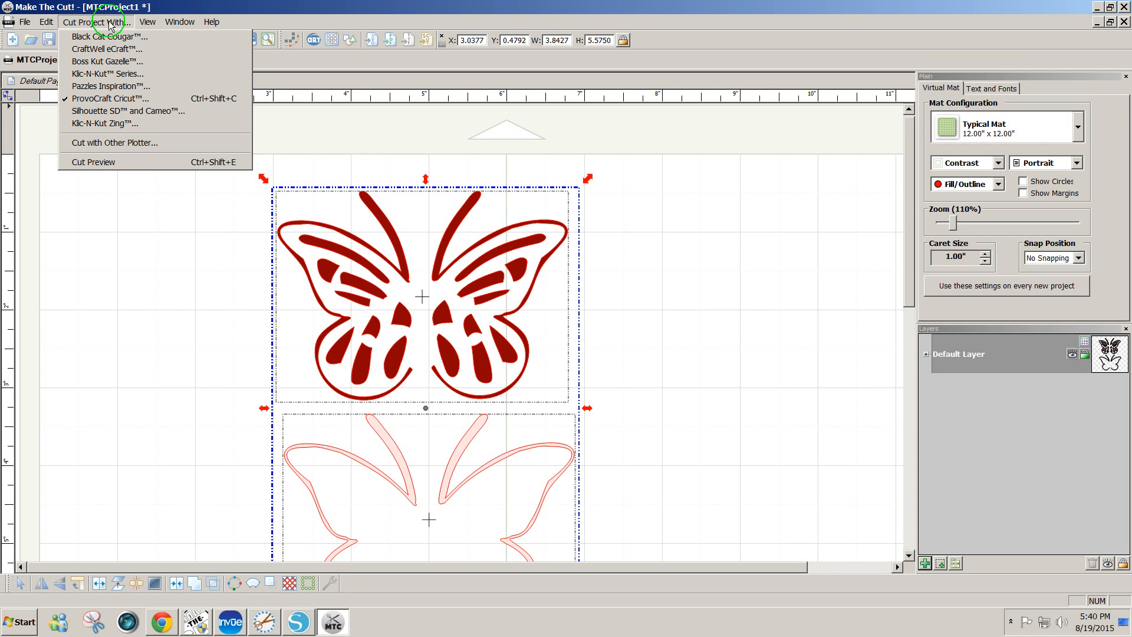
click(142, 103)
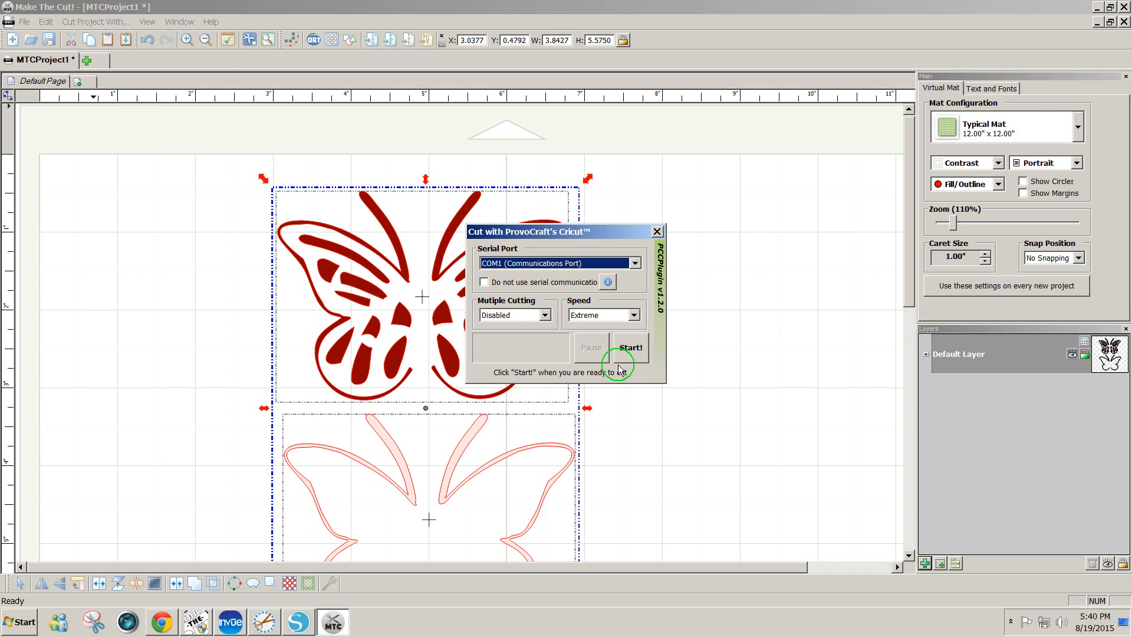
click(658, 232)
click(676, 291)
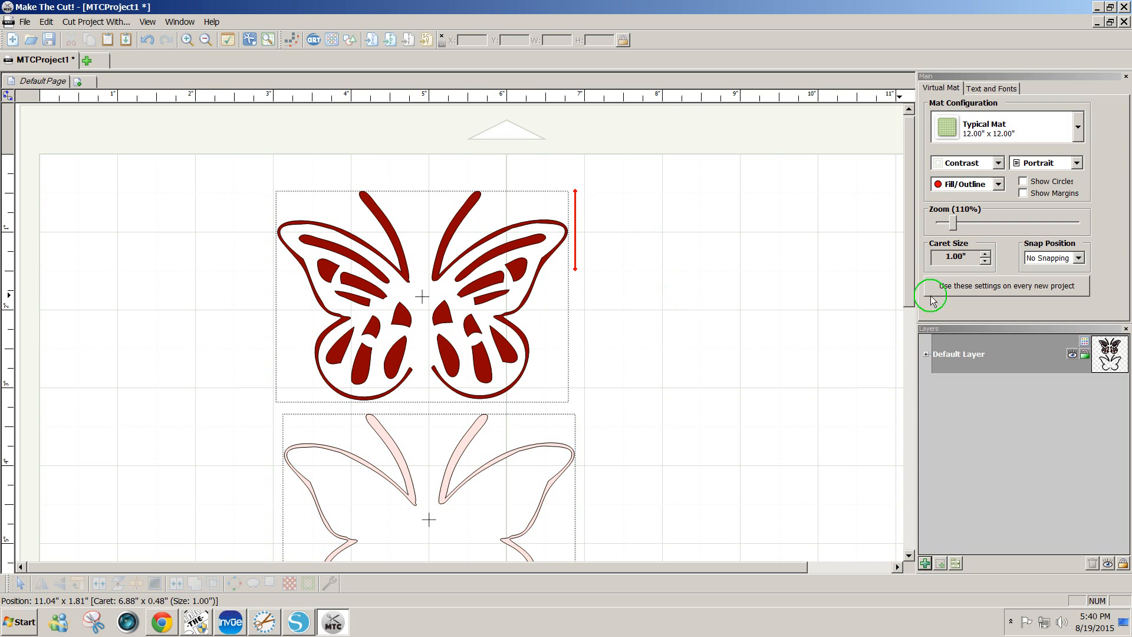
Look over the pasted butterflies in MTCProject1, view the Cricut Design Space canvas for comparison, and return to MTCProject1
scroll(898, 307, down, 3)
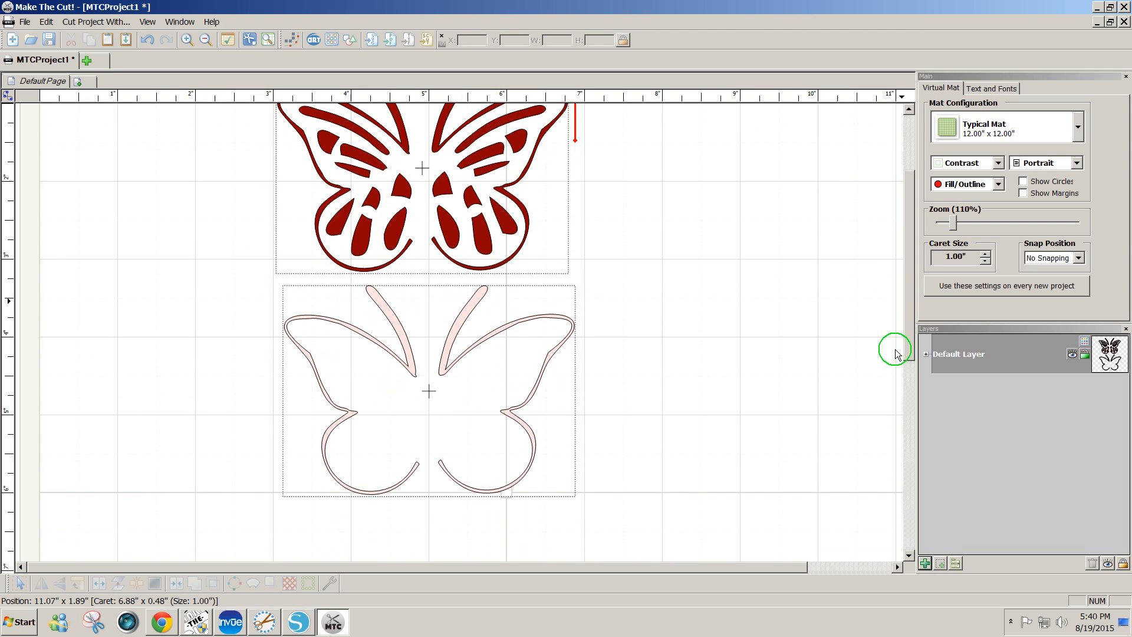
scroll(898, 320, up, 3)
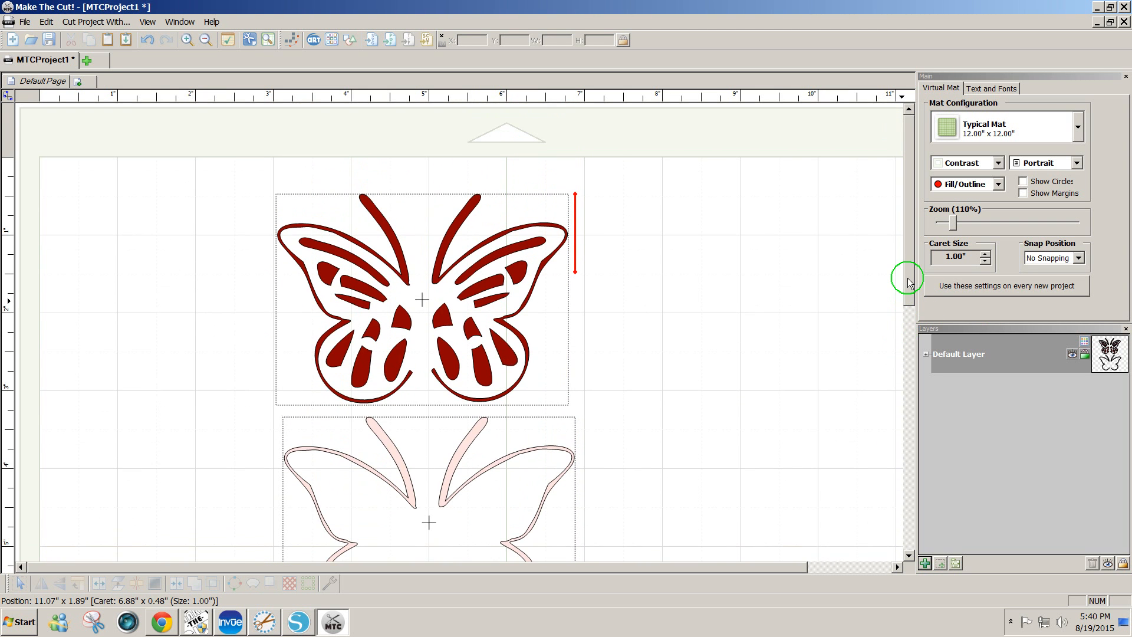
click(160, 629)
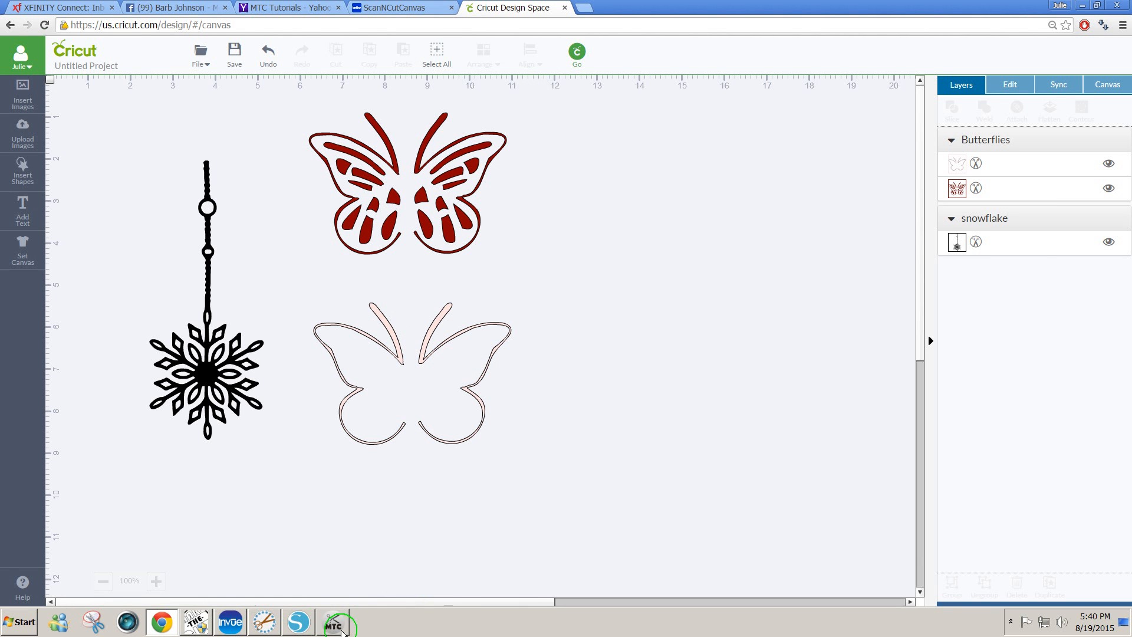
click(337, 625)
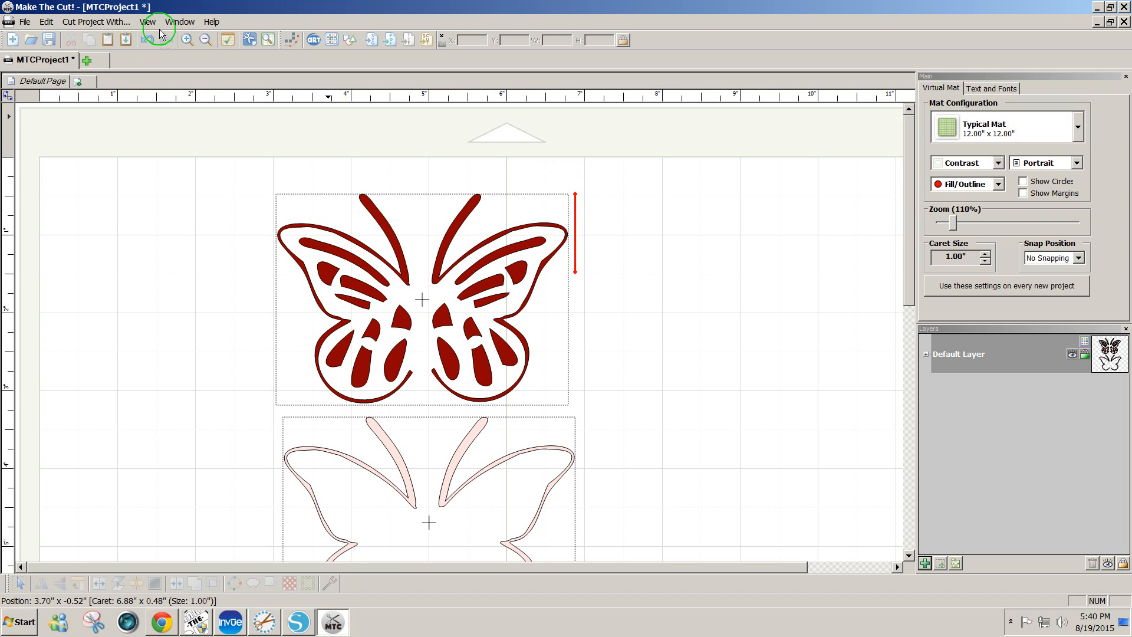
scroll(903, 306, down, 3)
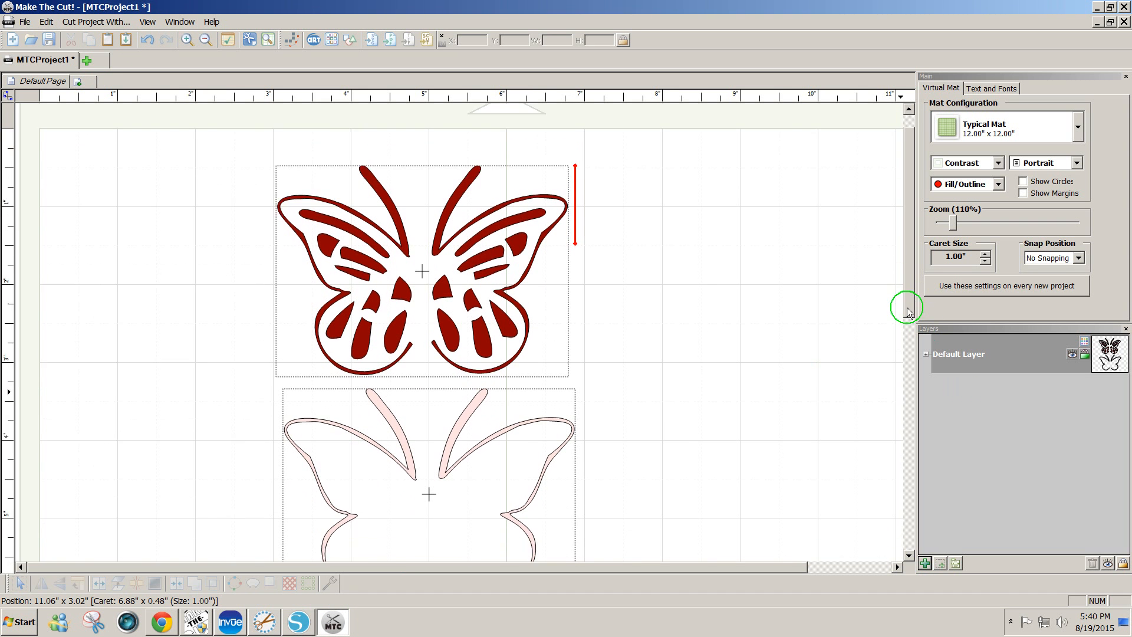
scroll(900, 307, up, 2)
scroll(901, 307, down, 1)
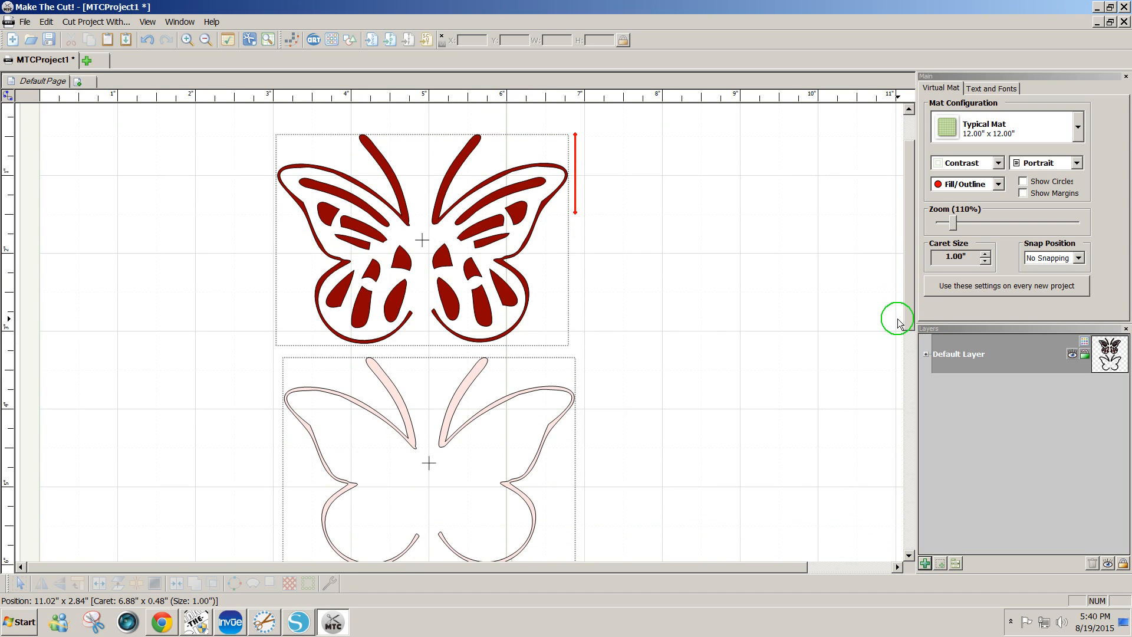